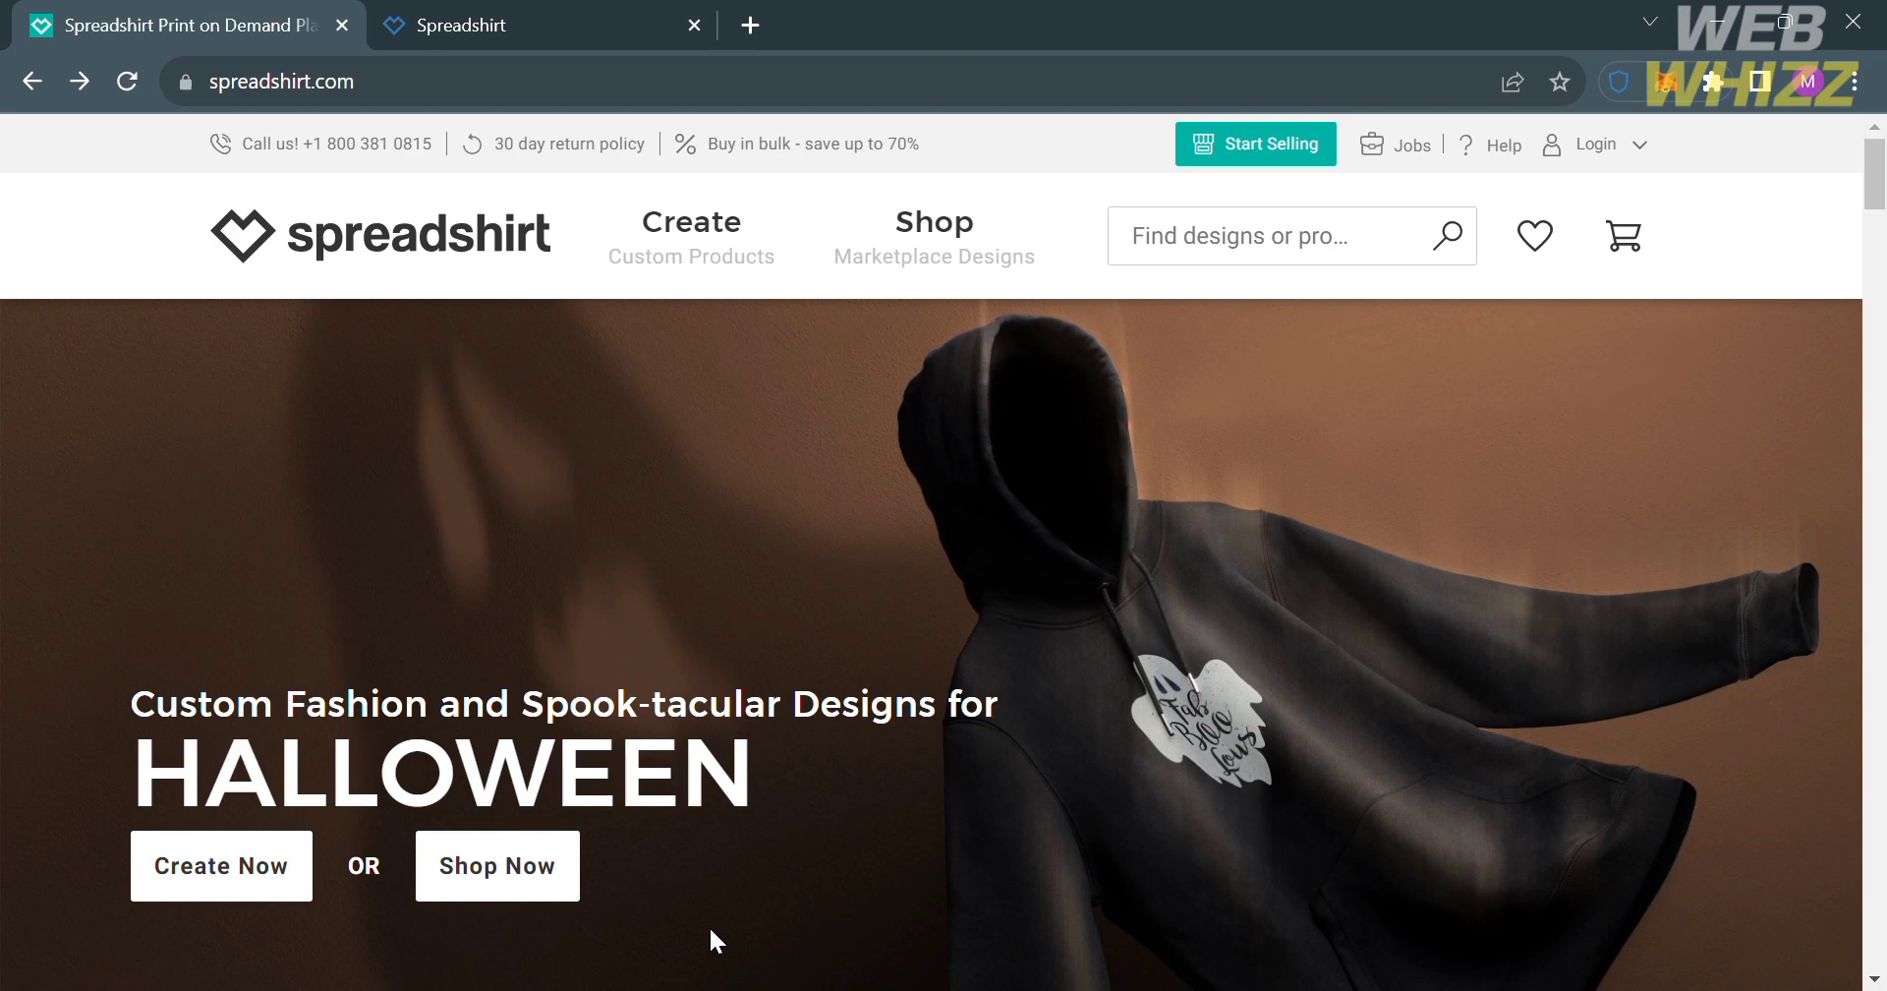
pyautogui.scroll(-9, 710, 930)
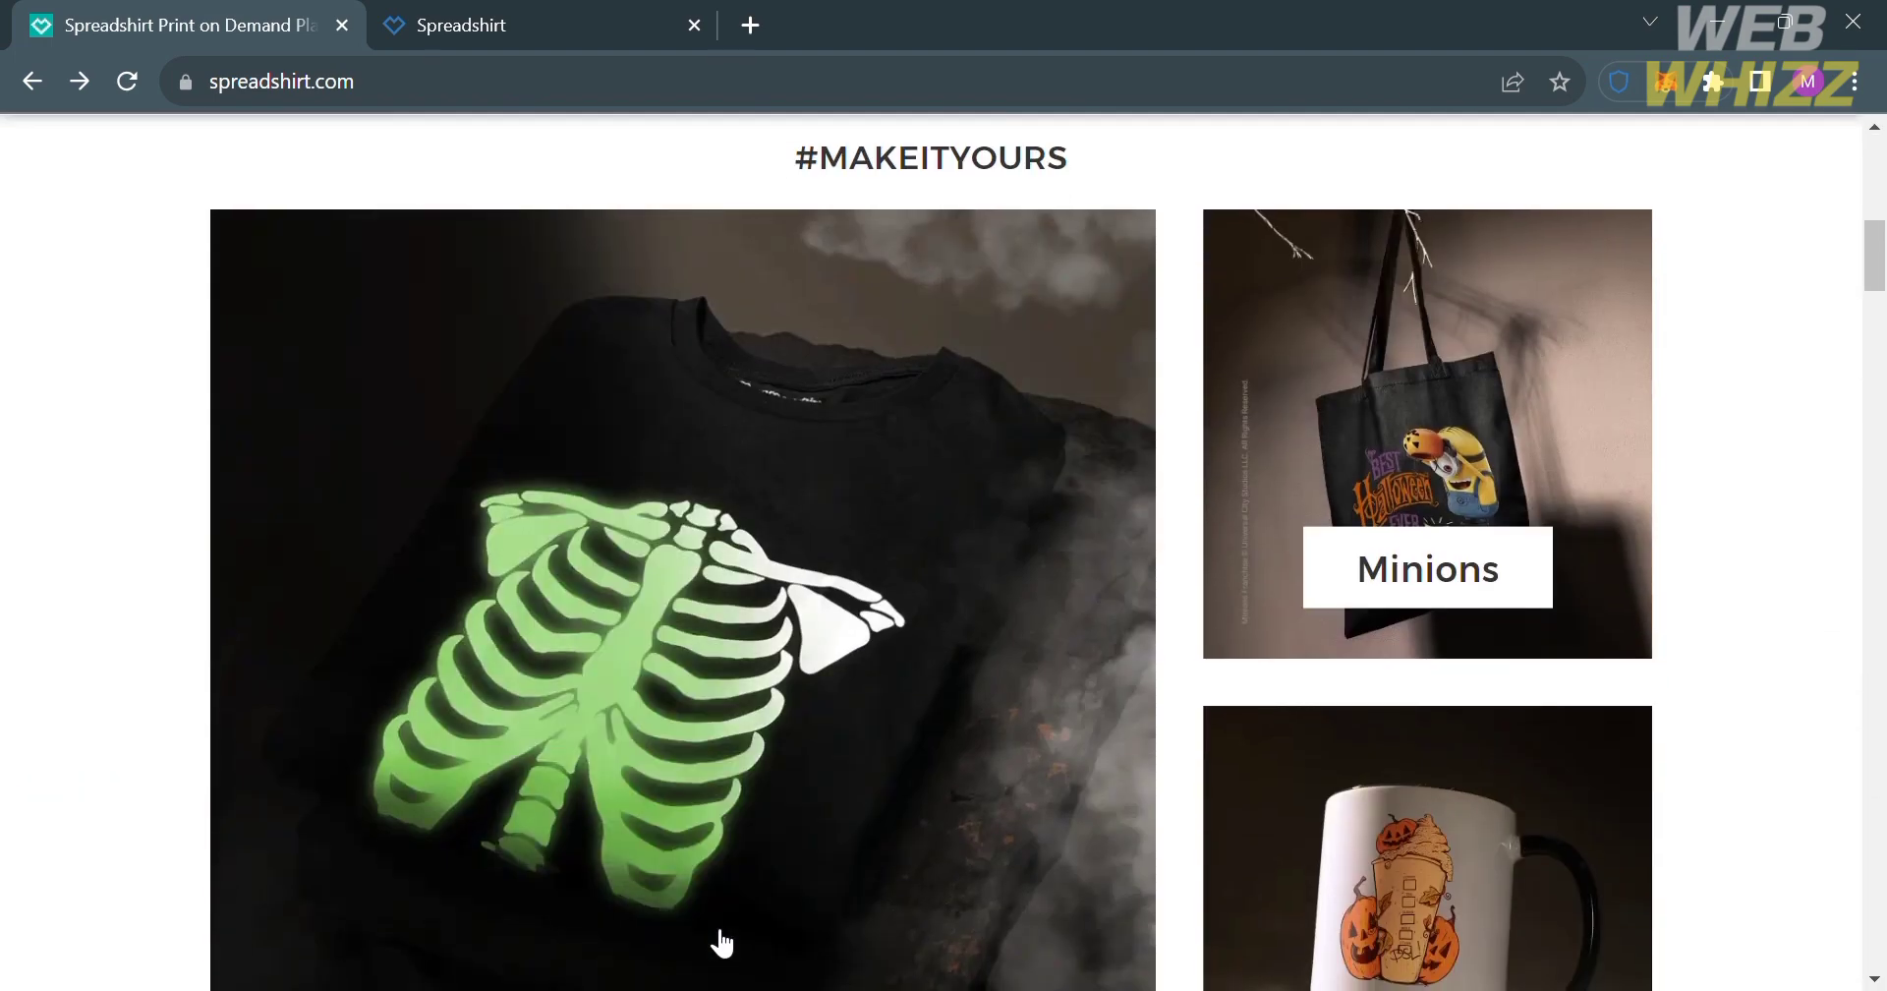
pyautogui.scroll(-10, 722, 941)
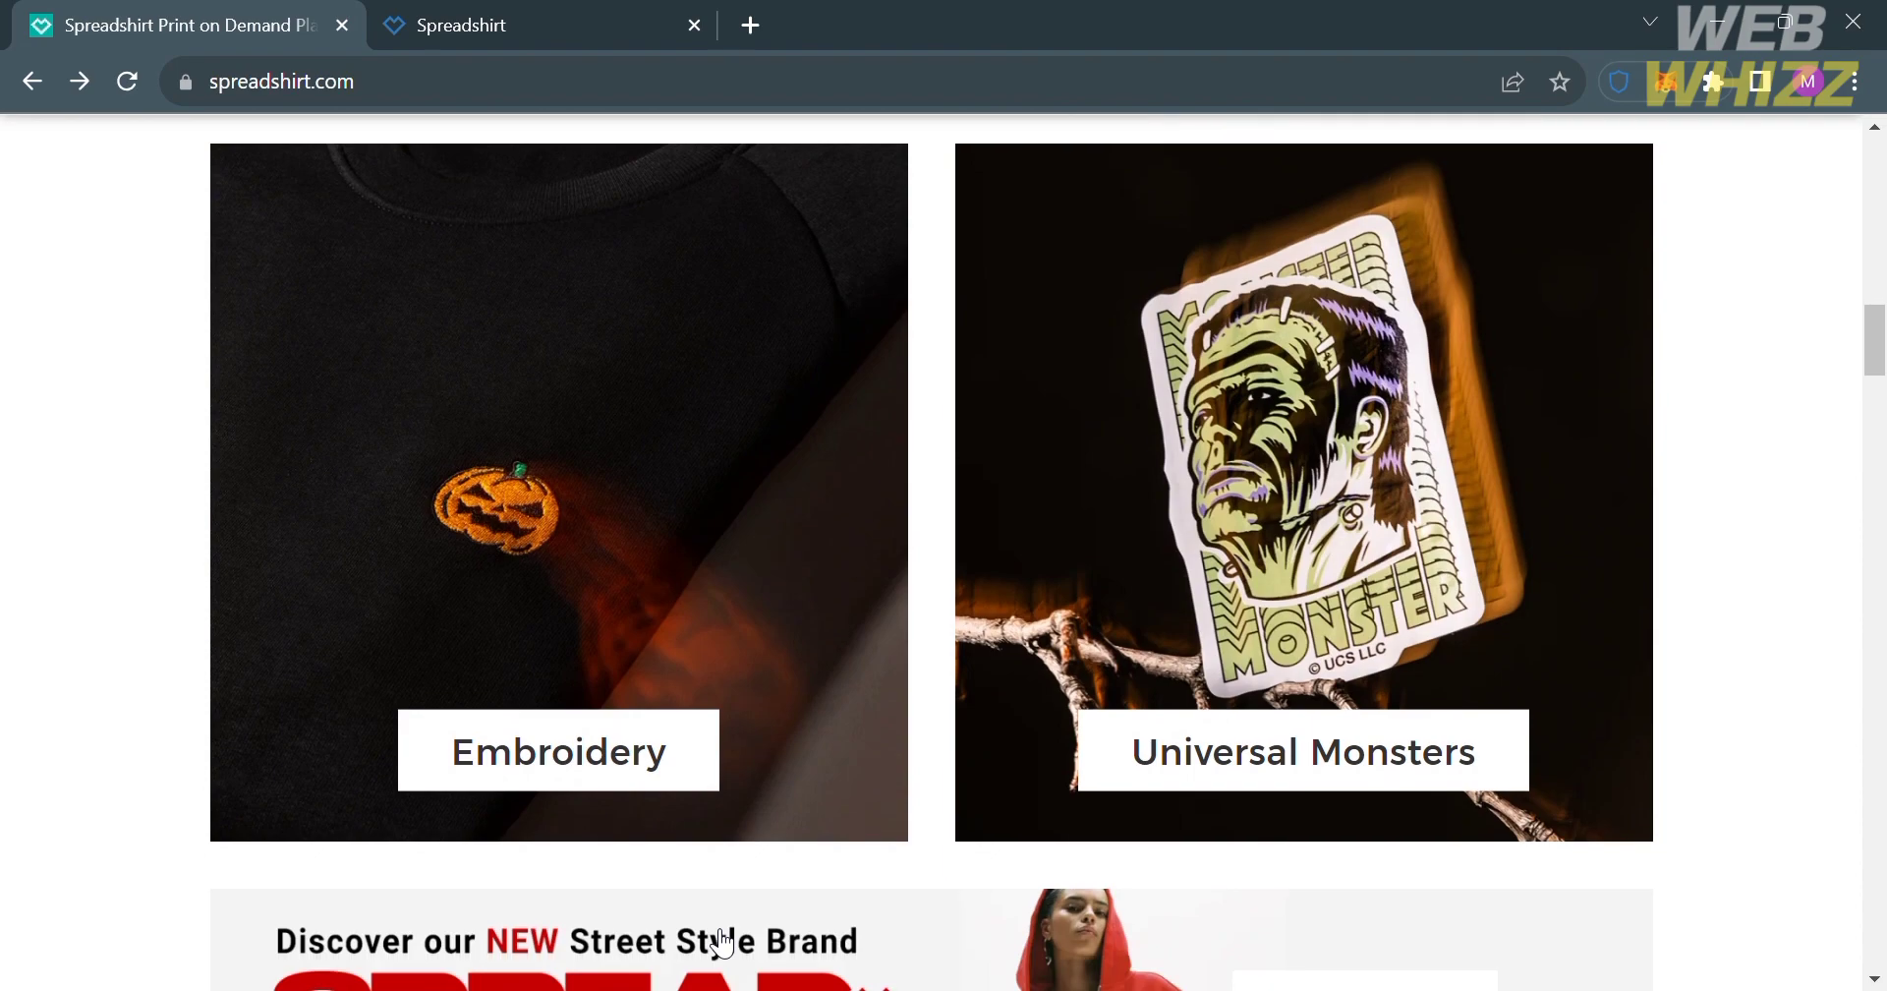
pyautogui.scroll(-10, 721, 942)
pyautogui.scroll(-10, 715, 939)
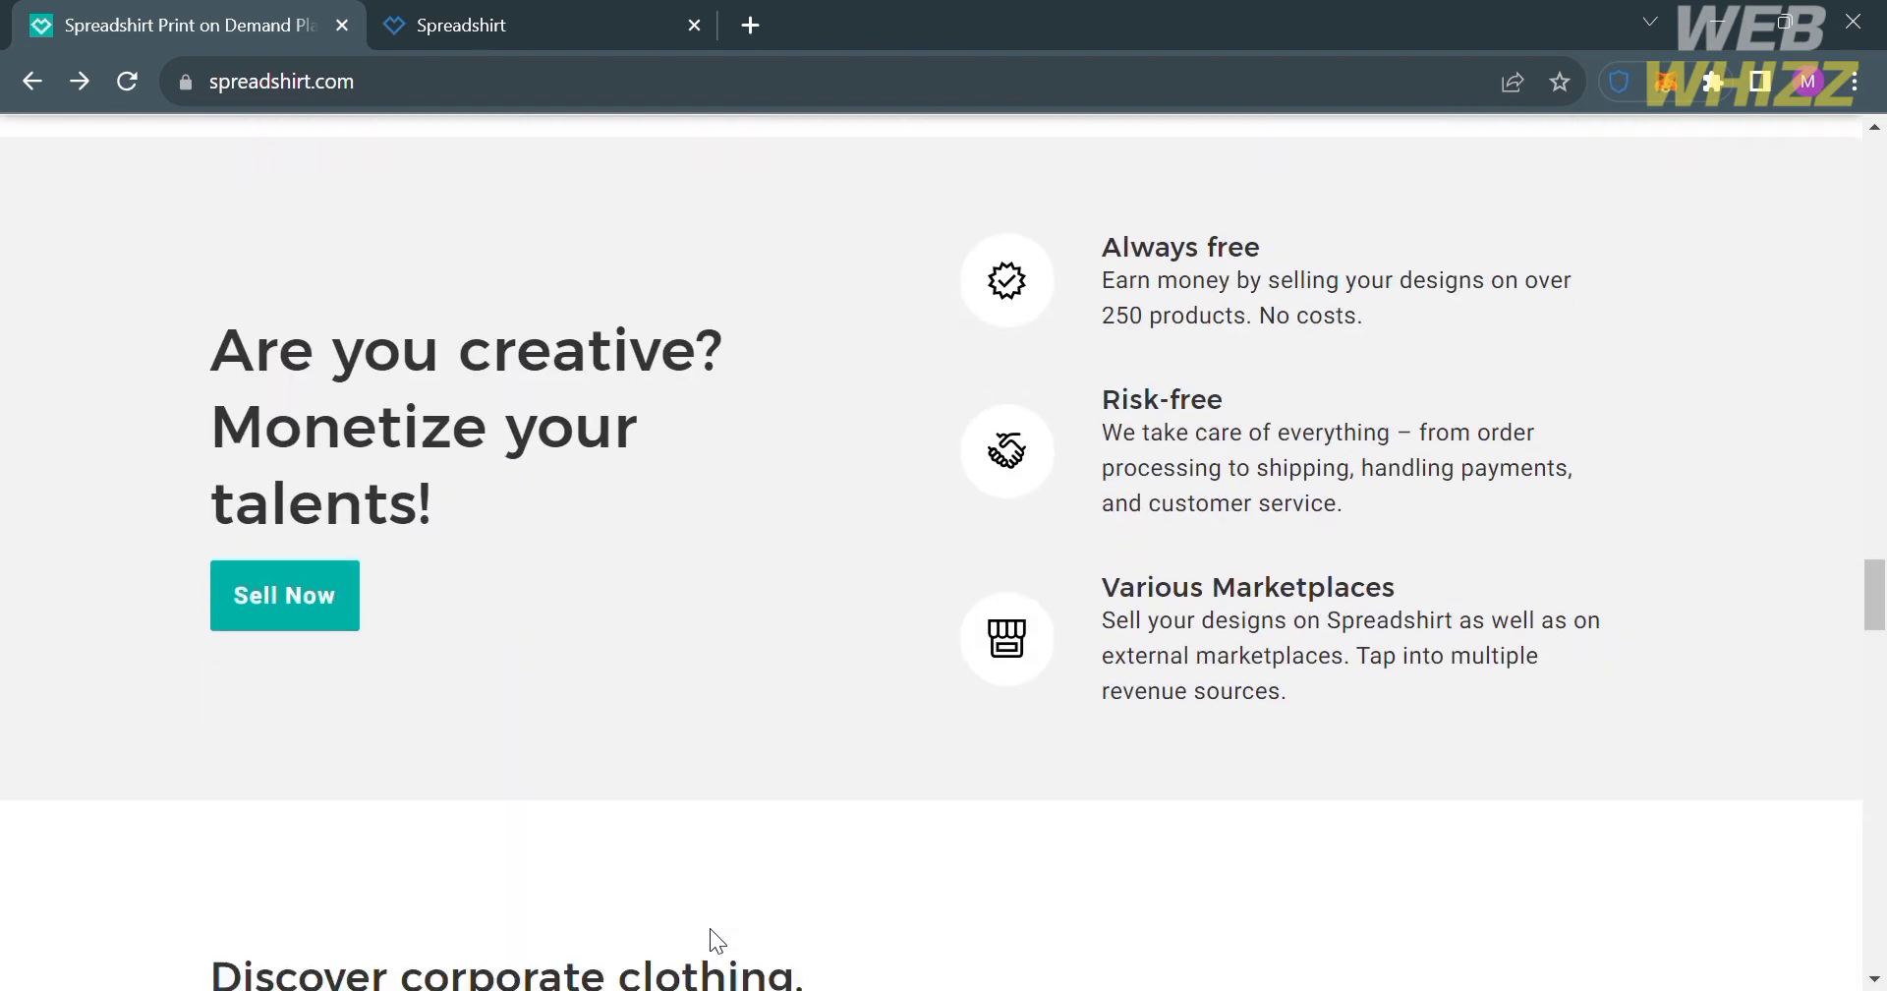
pyautogui.scroll(-15, 710, 941)
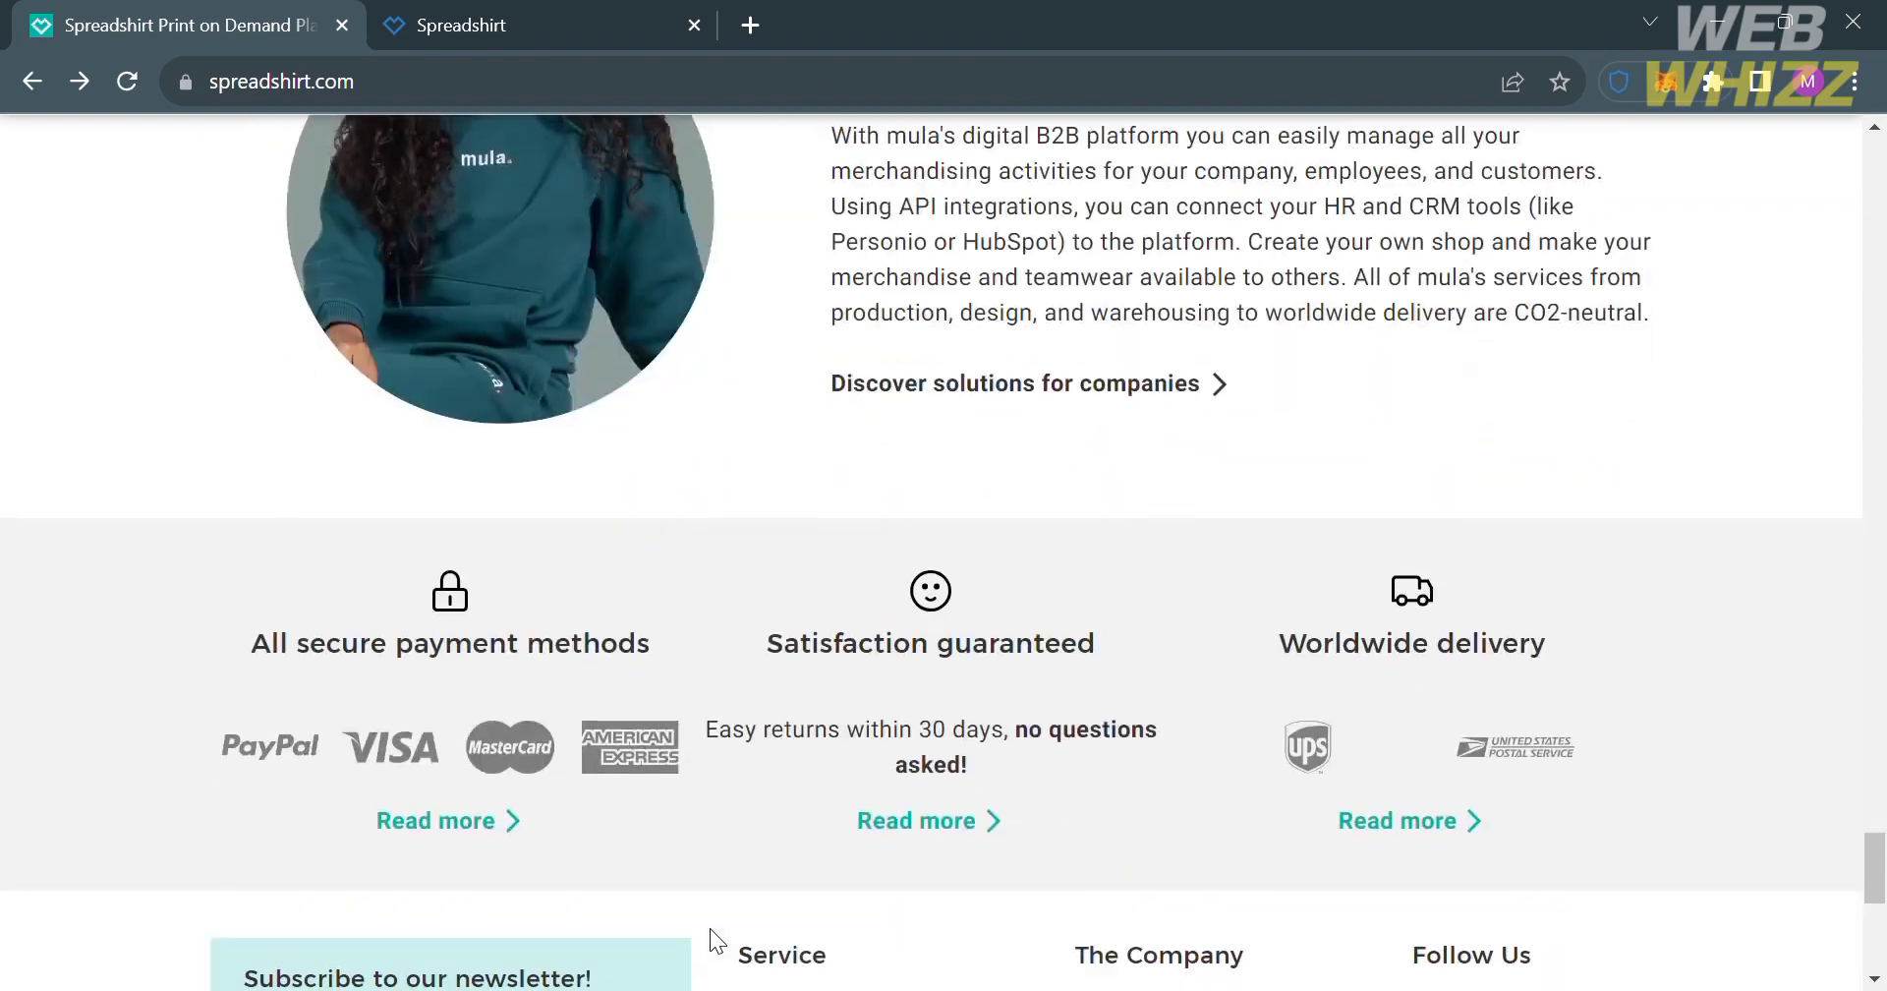
pyautogui.scroll(-5, 710, 928)
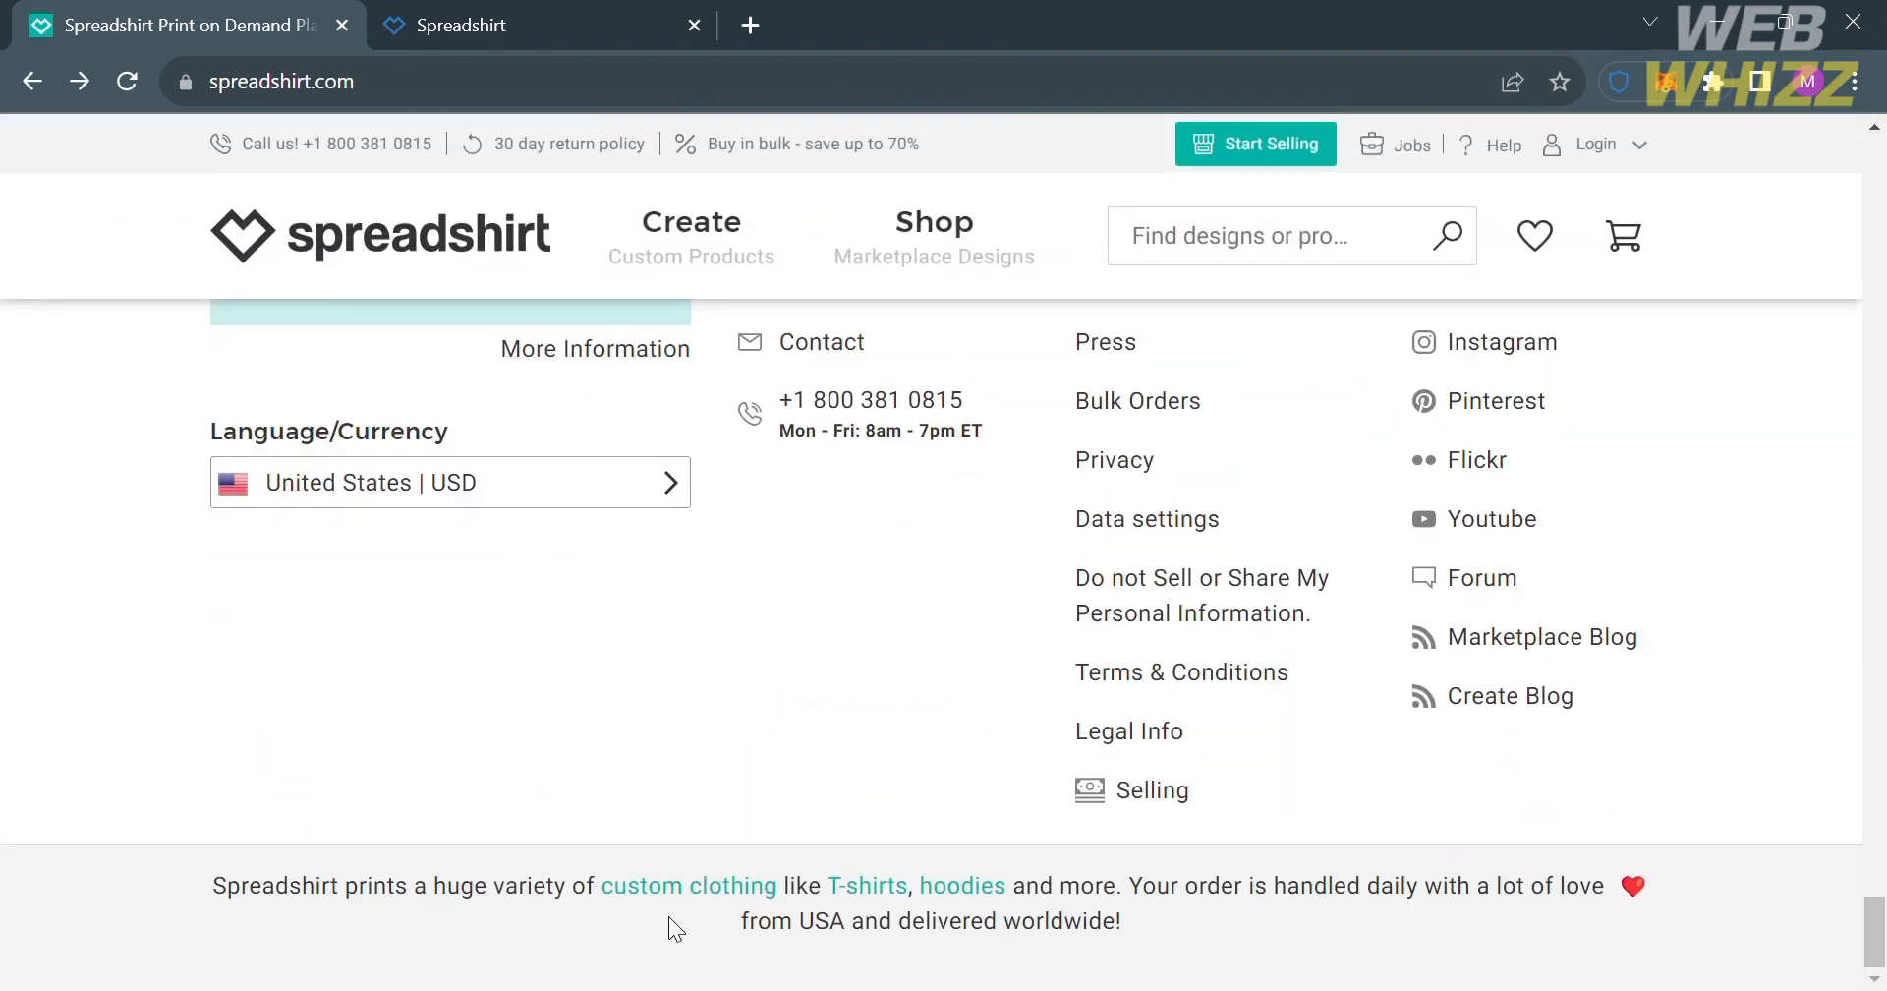
pyautogui.scroll(12, 879, 941)
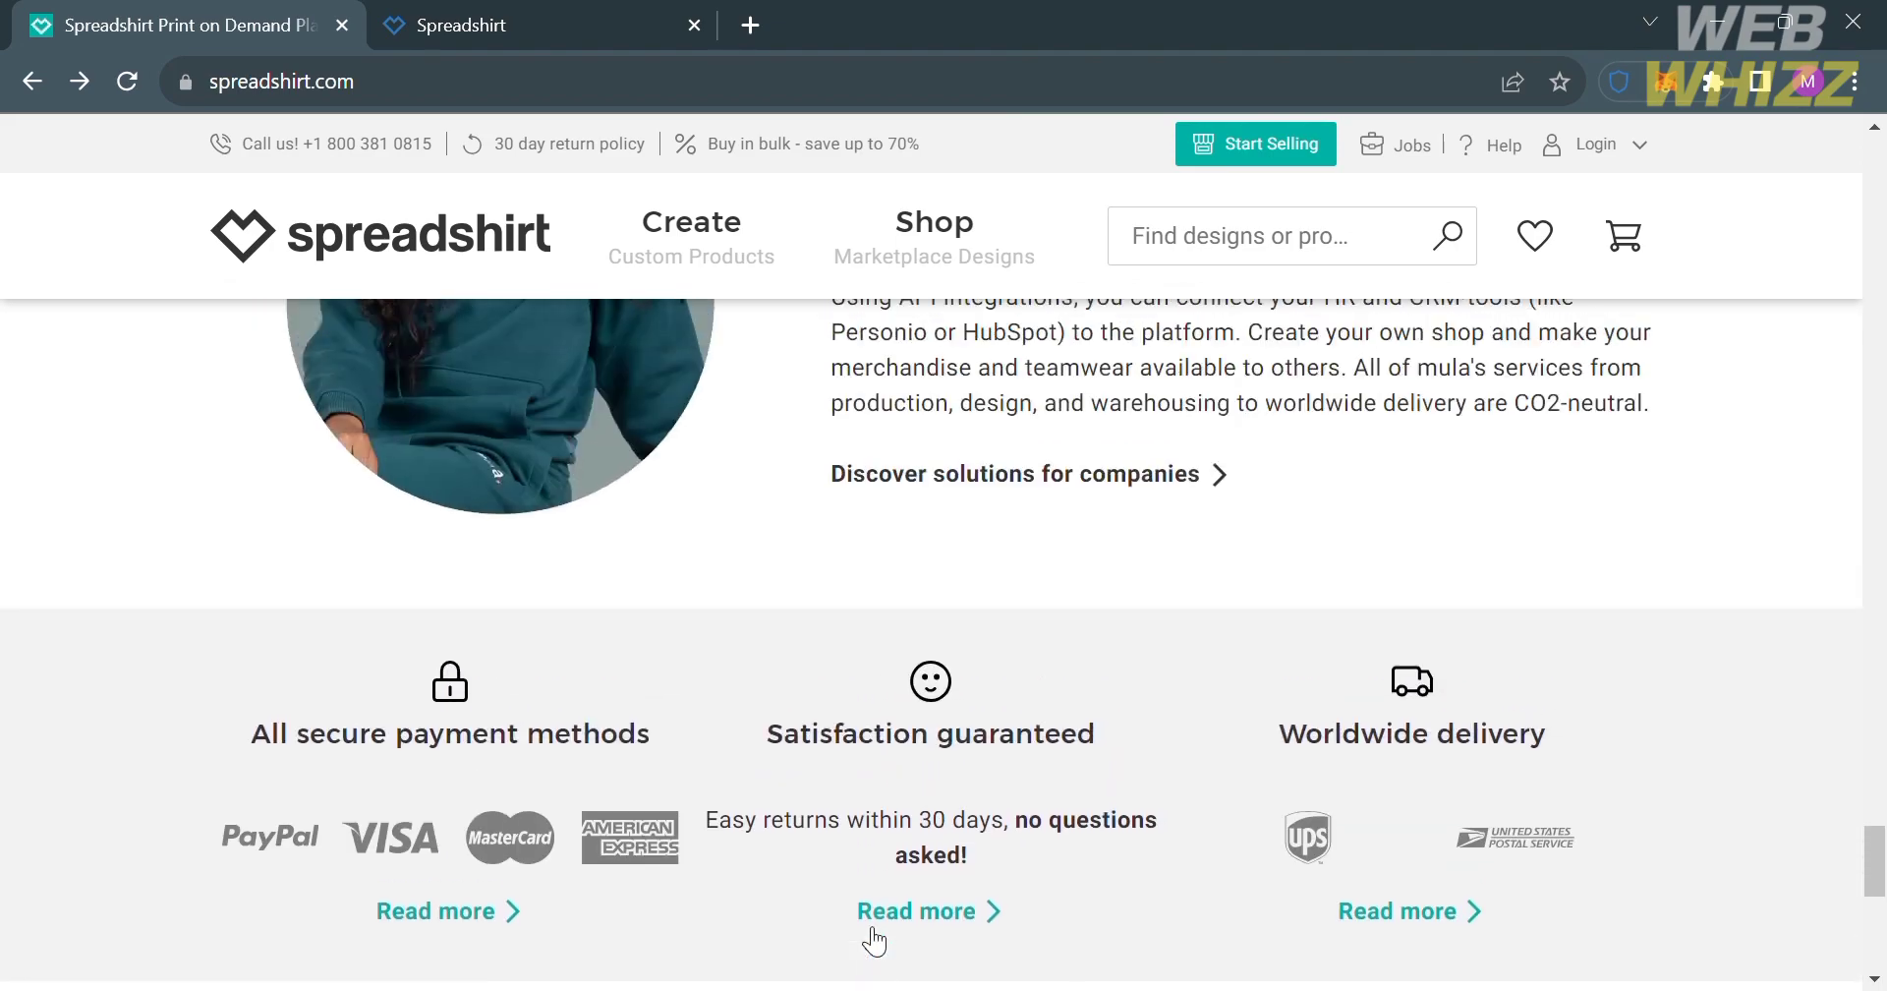
pyautogui.scroll(15, 878, 942)
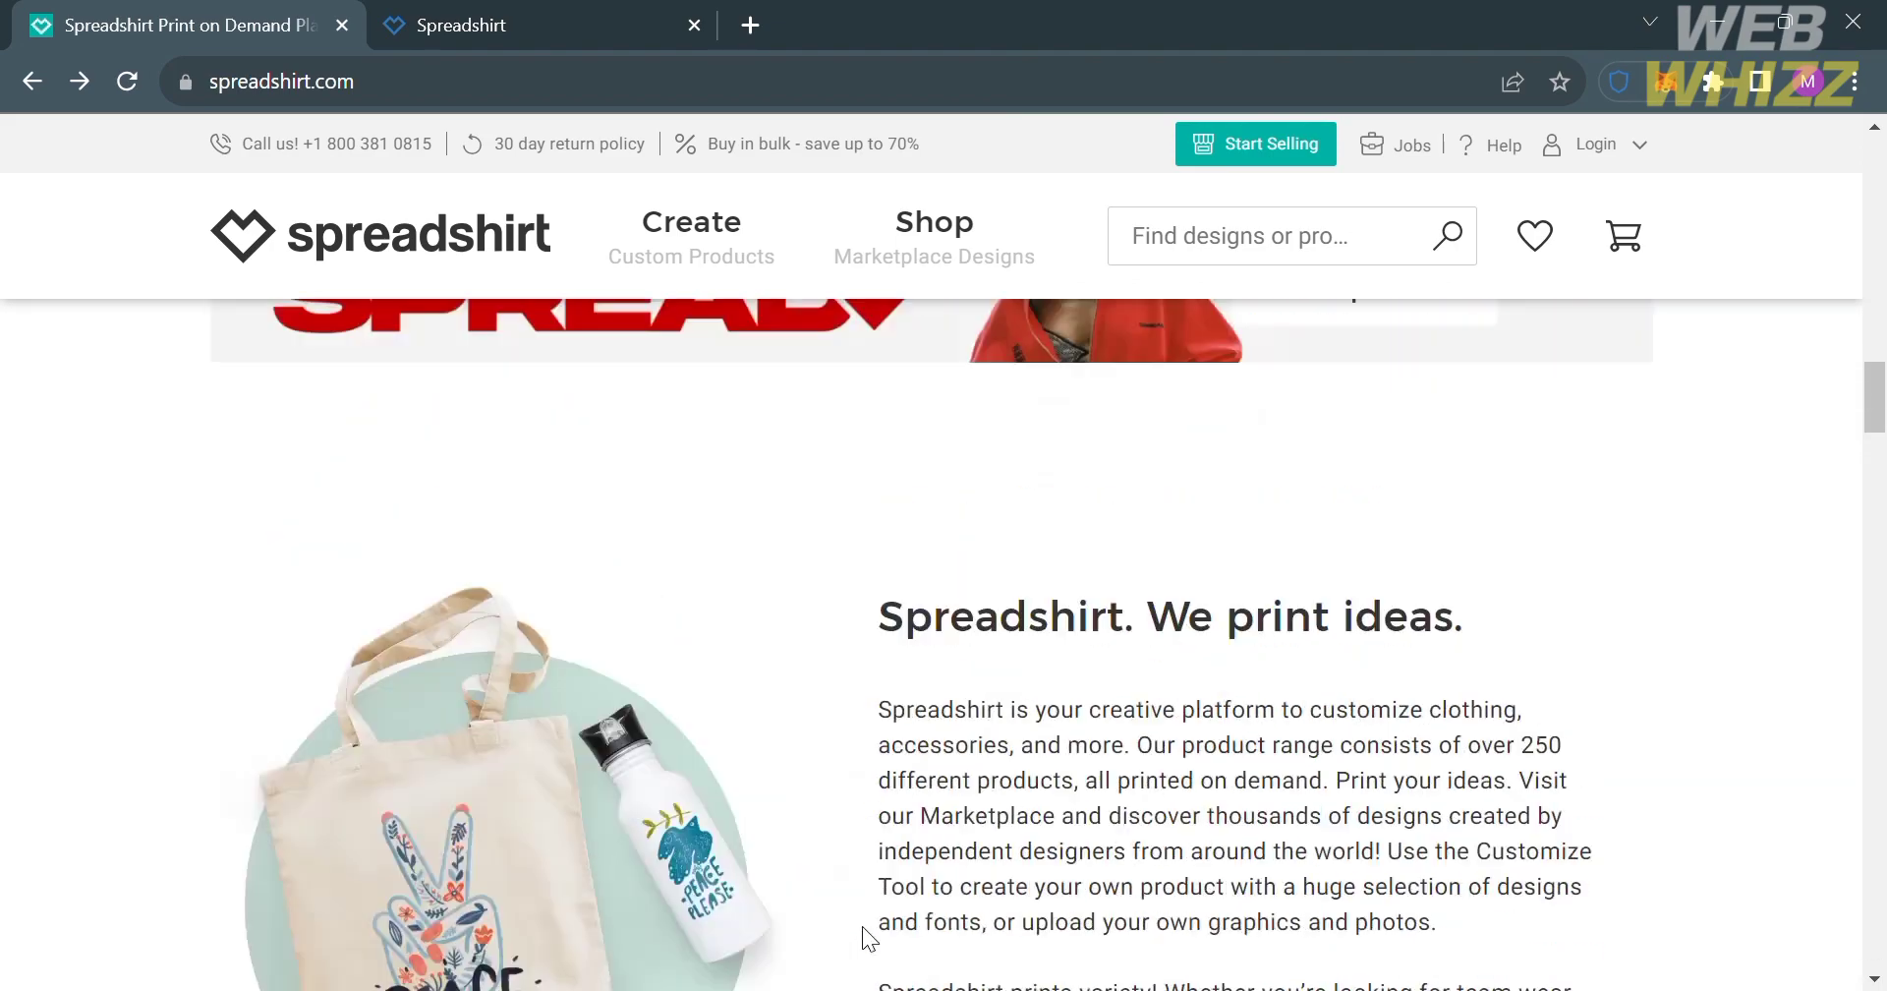
pyautogui.scroll(3, 863, 928)
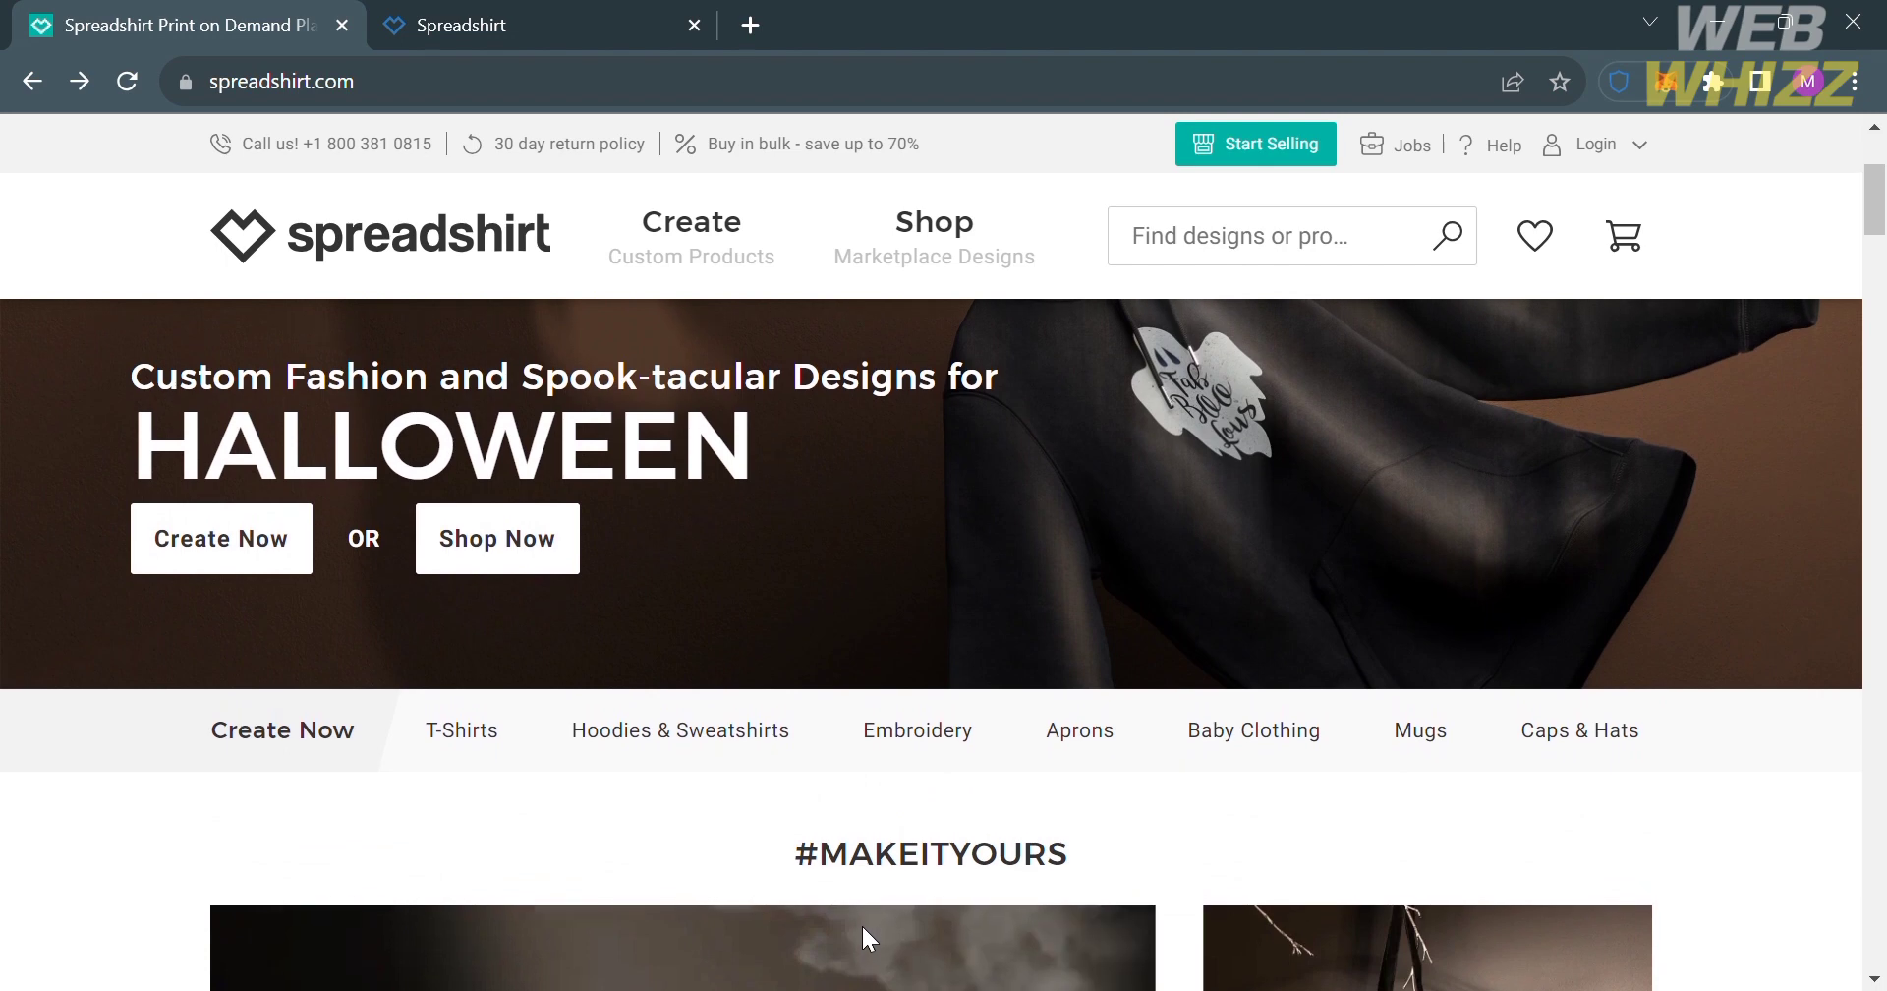
pyautogui.scroll(3, 873, 941)
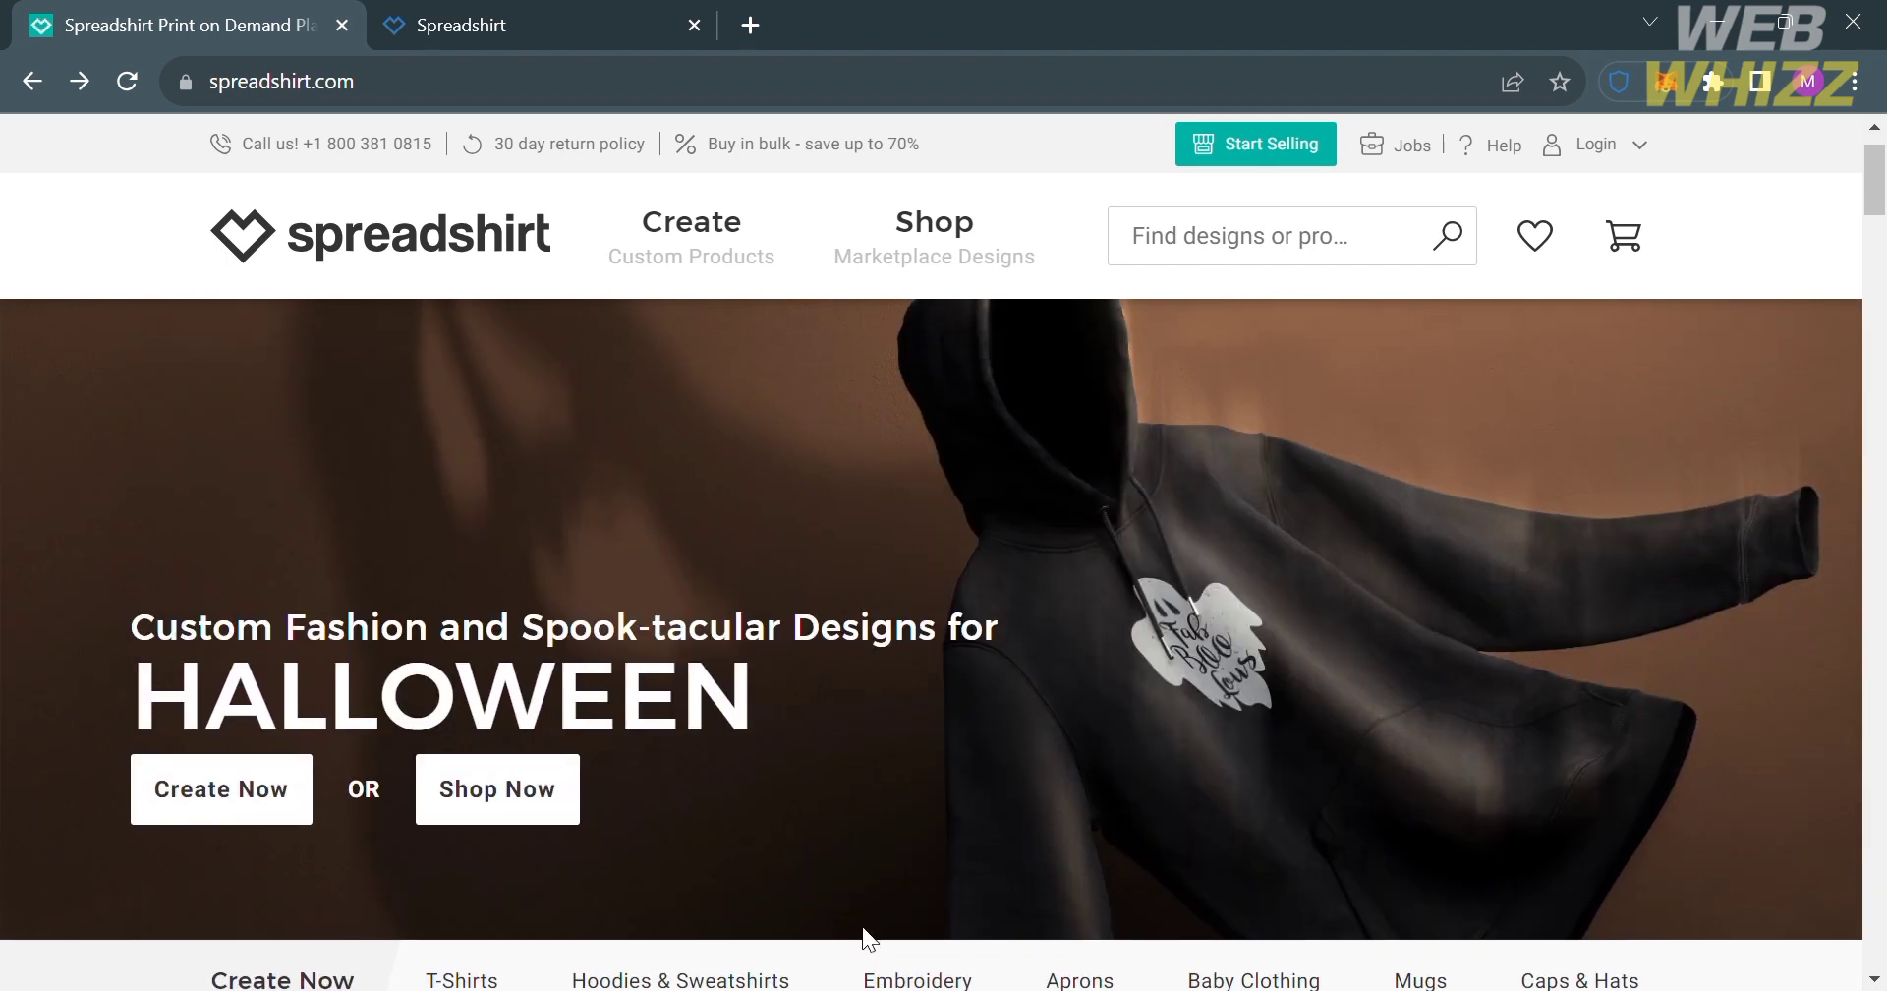
pyautogui.scroll(1, 865, 939)
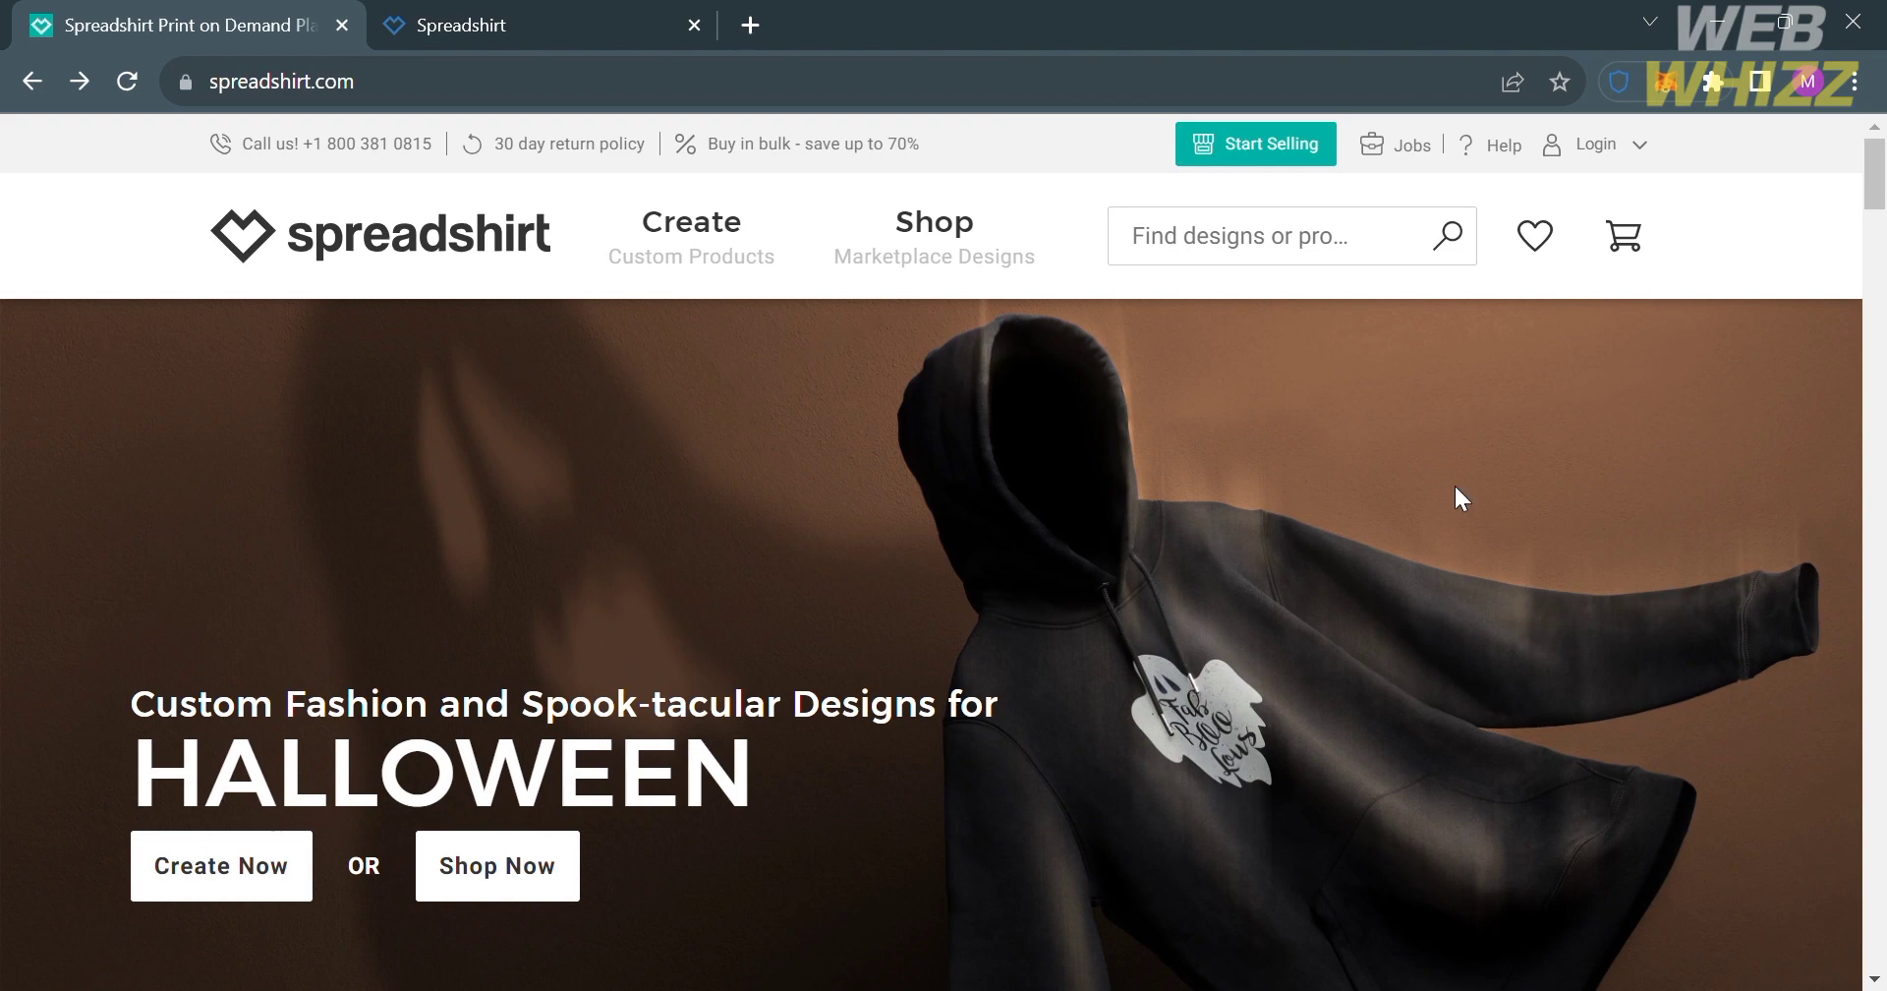
# - Open the 'Where Designs Come to Boom' selling page and look over the Spreadshop and Marketplace options
pyautogui.click(1276, 148)
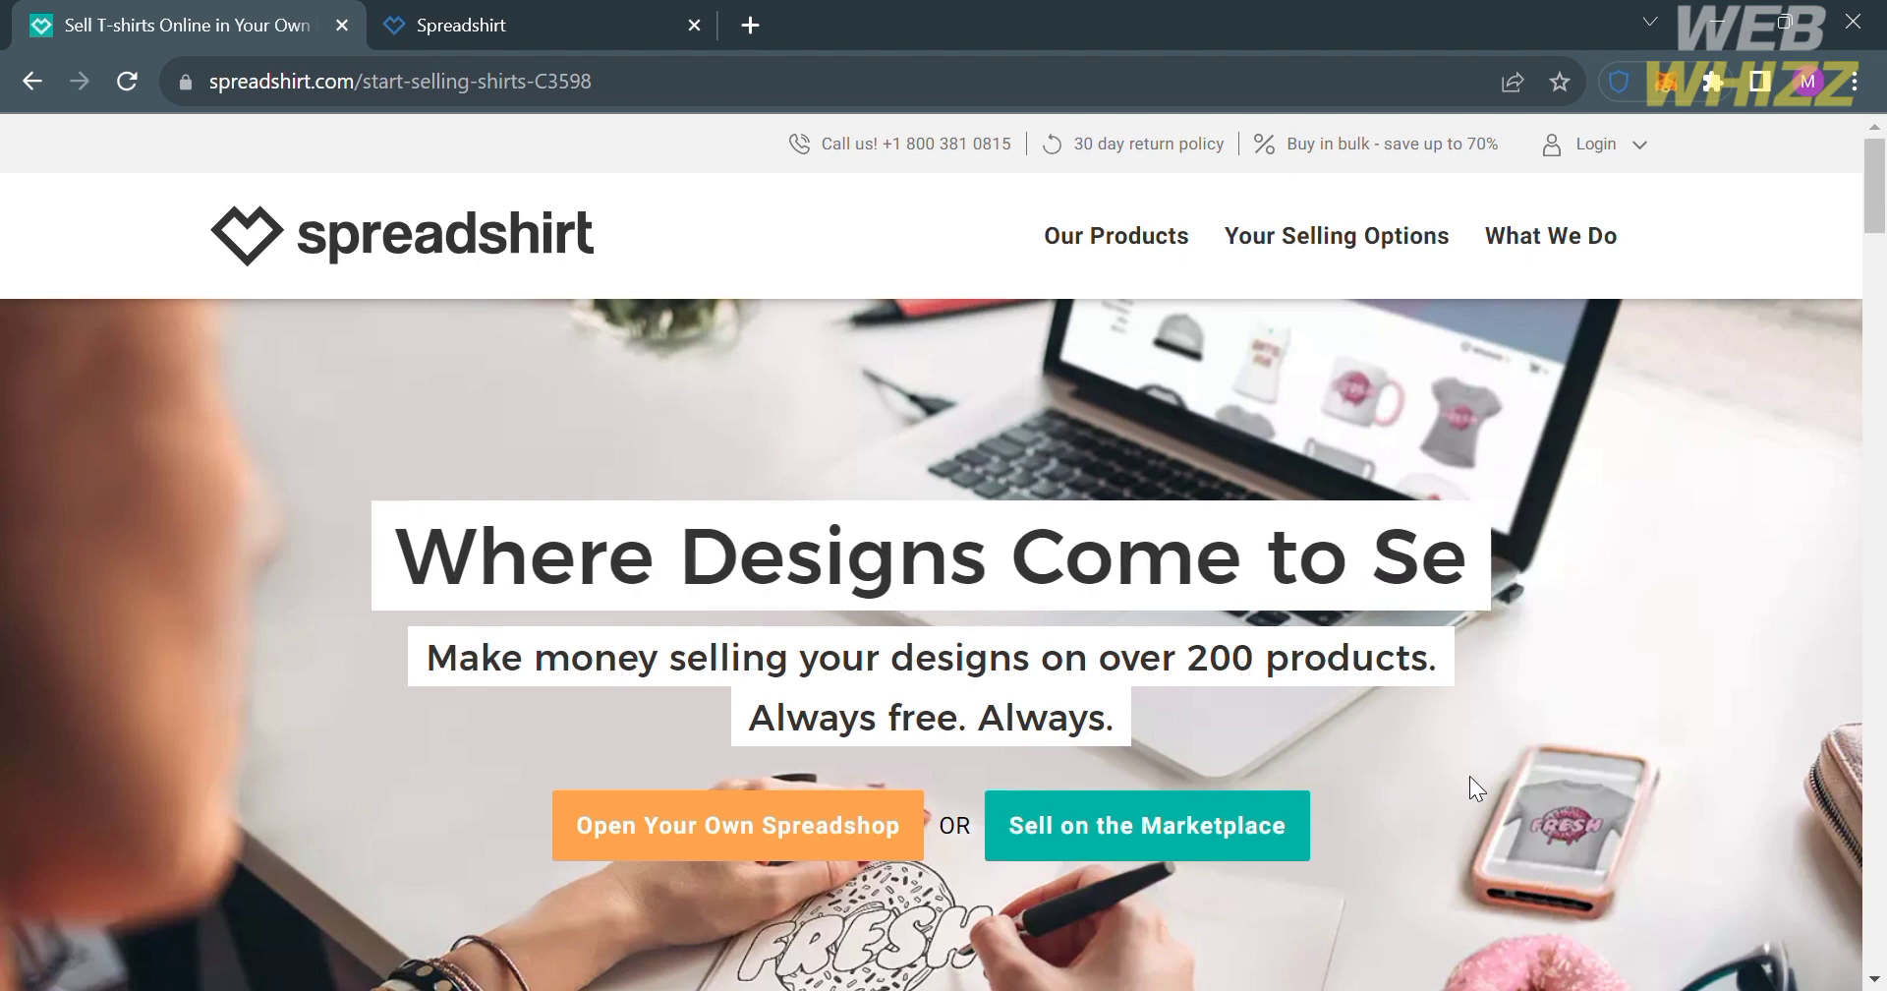
pyautogui.scroll(-2, 1494, 782)
pyautogui.scroll(-1, 1492, 786)
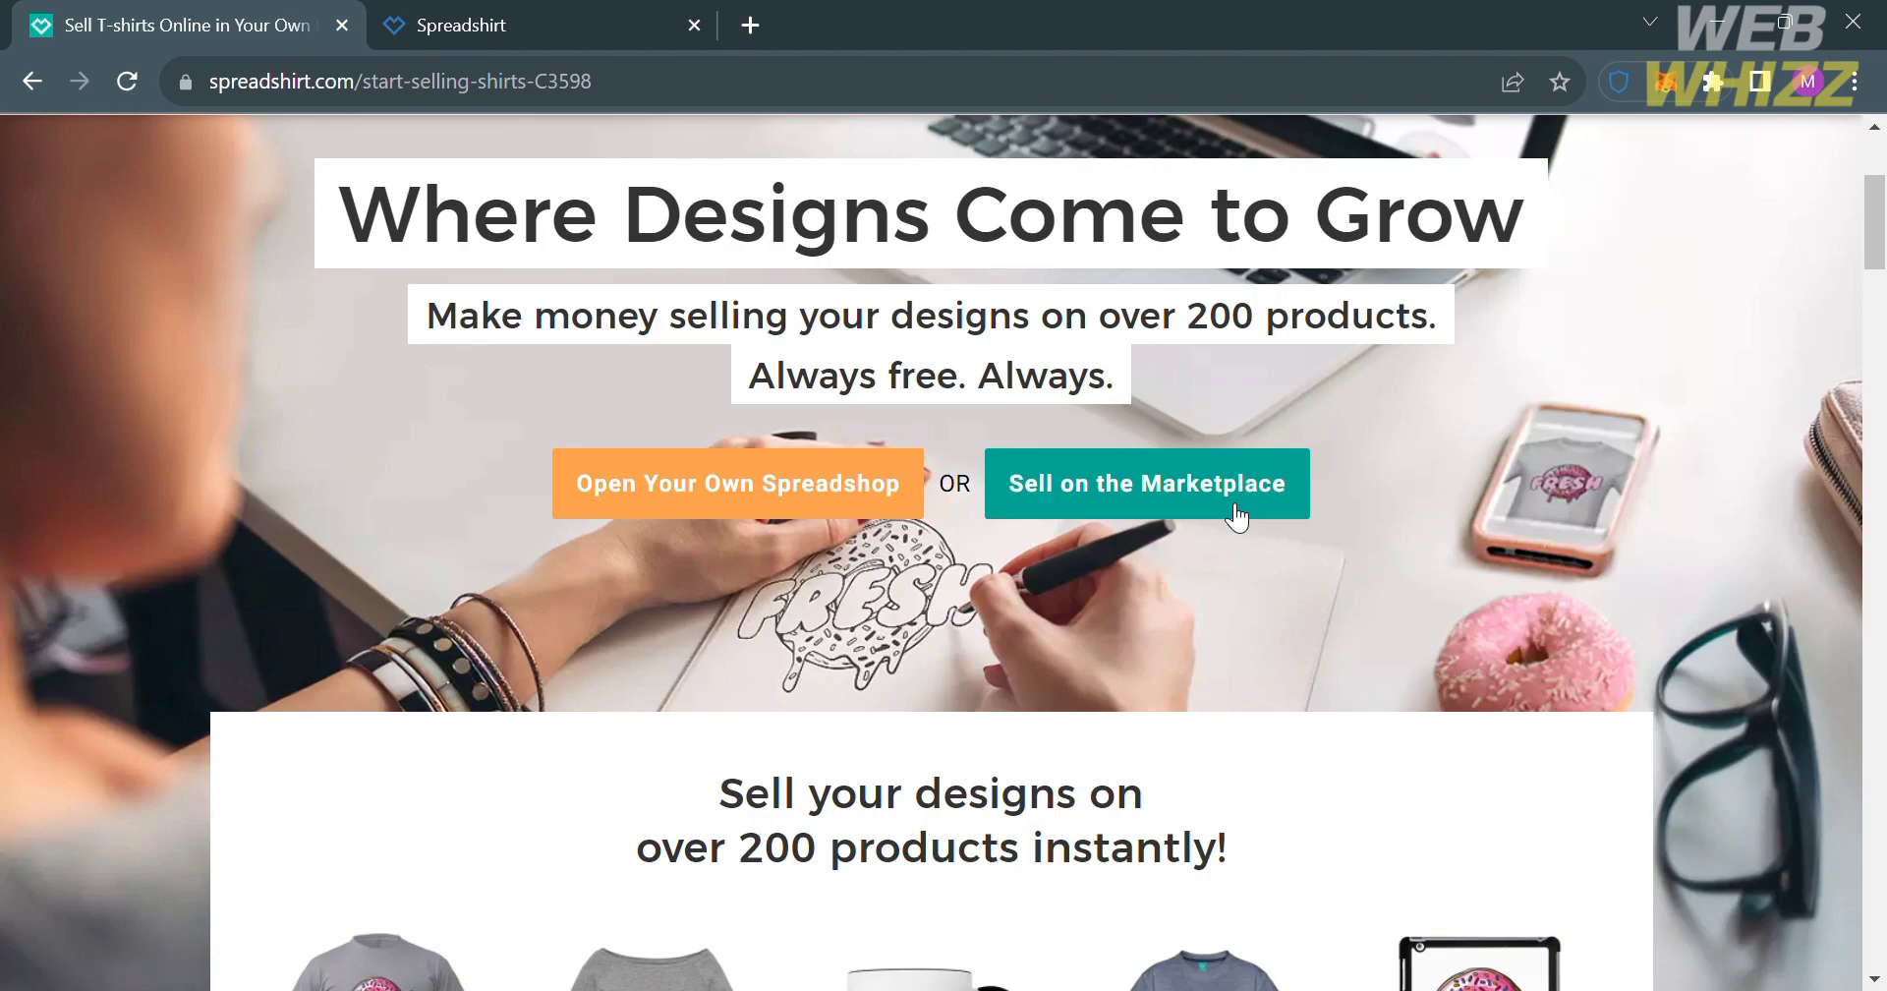
pyautogui.scroll(-7, 1231, 501)
pyautogui.scroll(3, 1225, 488)
pyautogui.scroll(-1, 1225, 481)
pyautogui.scroll(-15, 1224, 475)
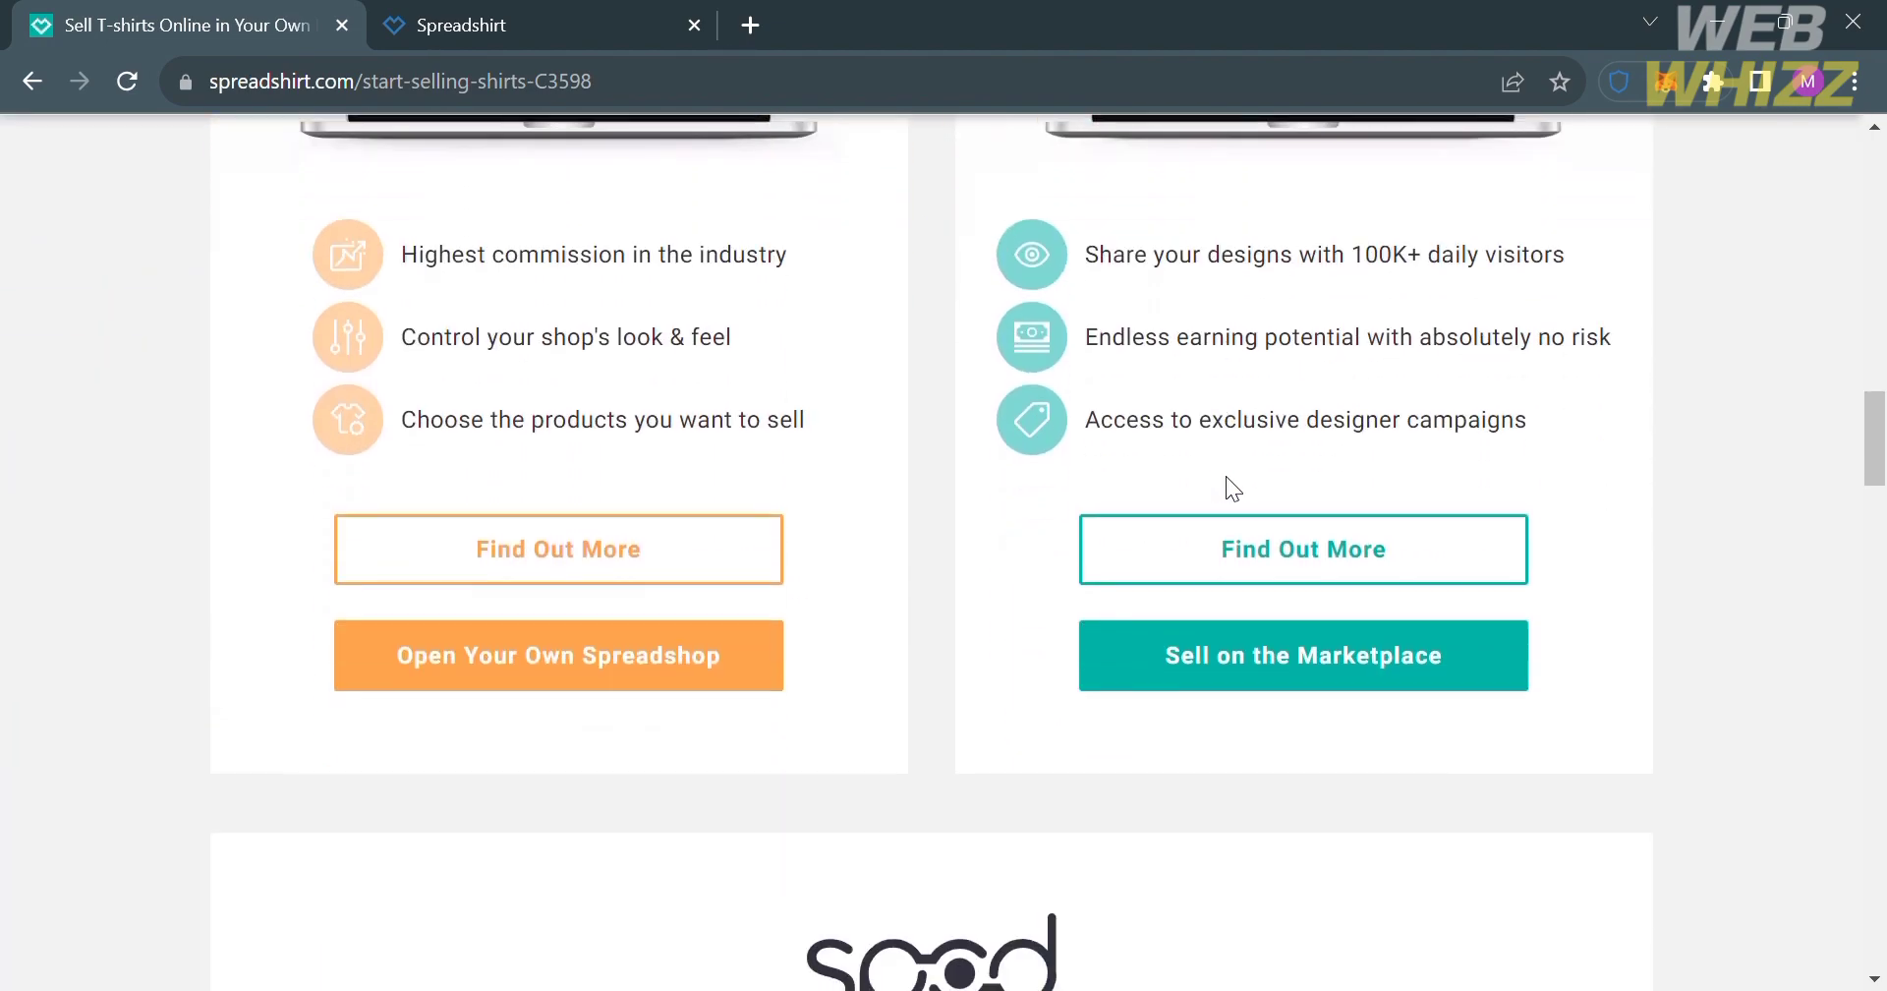
pyautogui.scroll(4, 1224, 476)
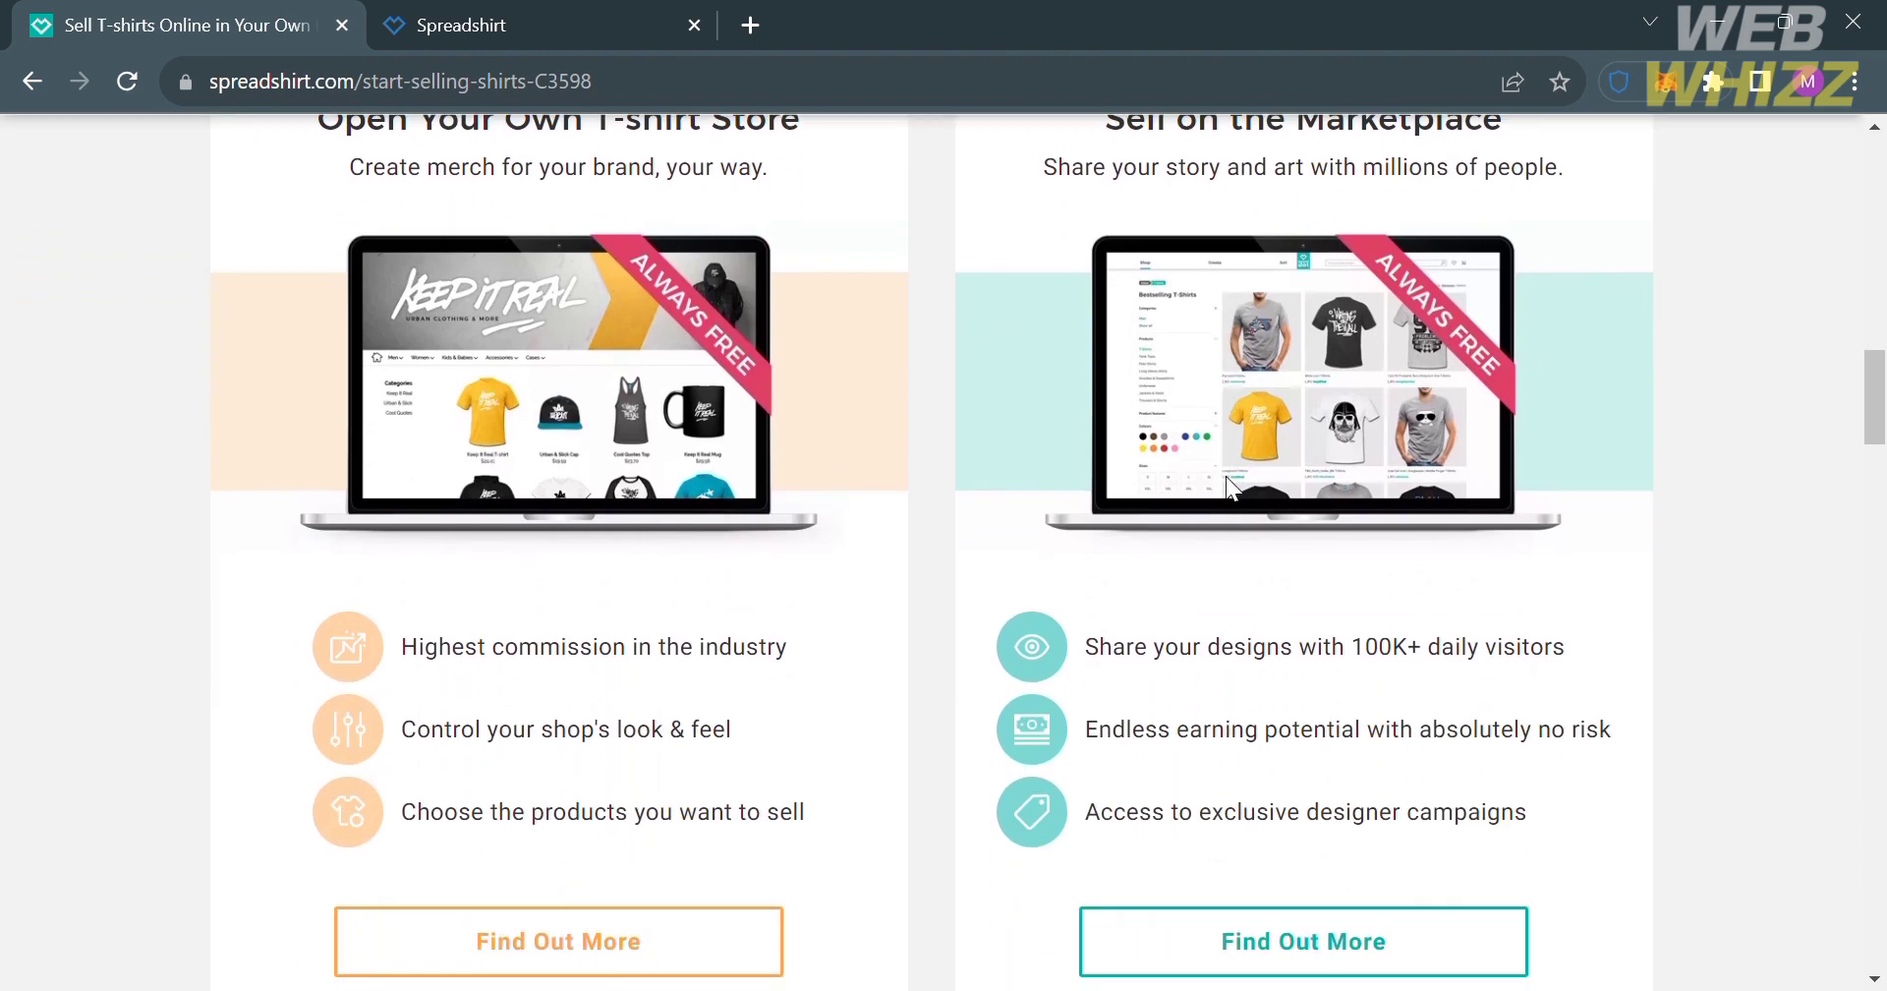
pyautogui.scroll(1, 1225, 476)
pyautogui.scroll(1, 1402, 775)
pyautogui.scroll(-2, 1402, 775)
pyautogui.scroll(-2, 1402, 775)
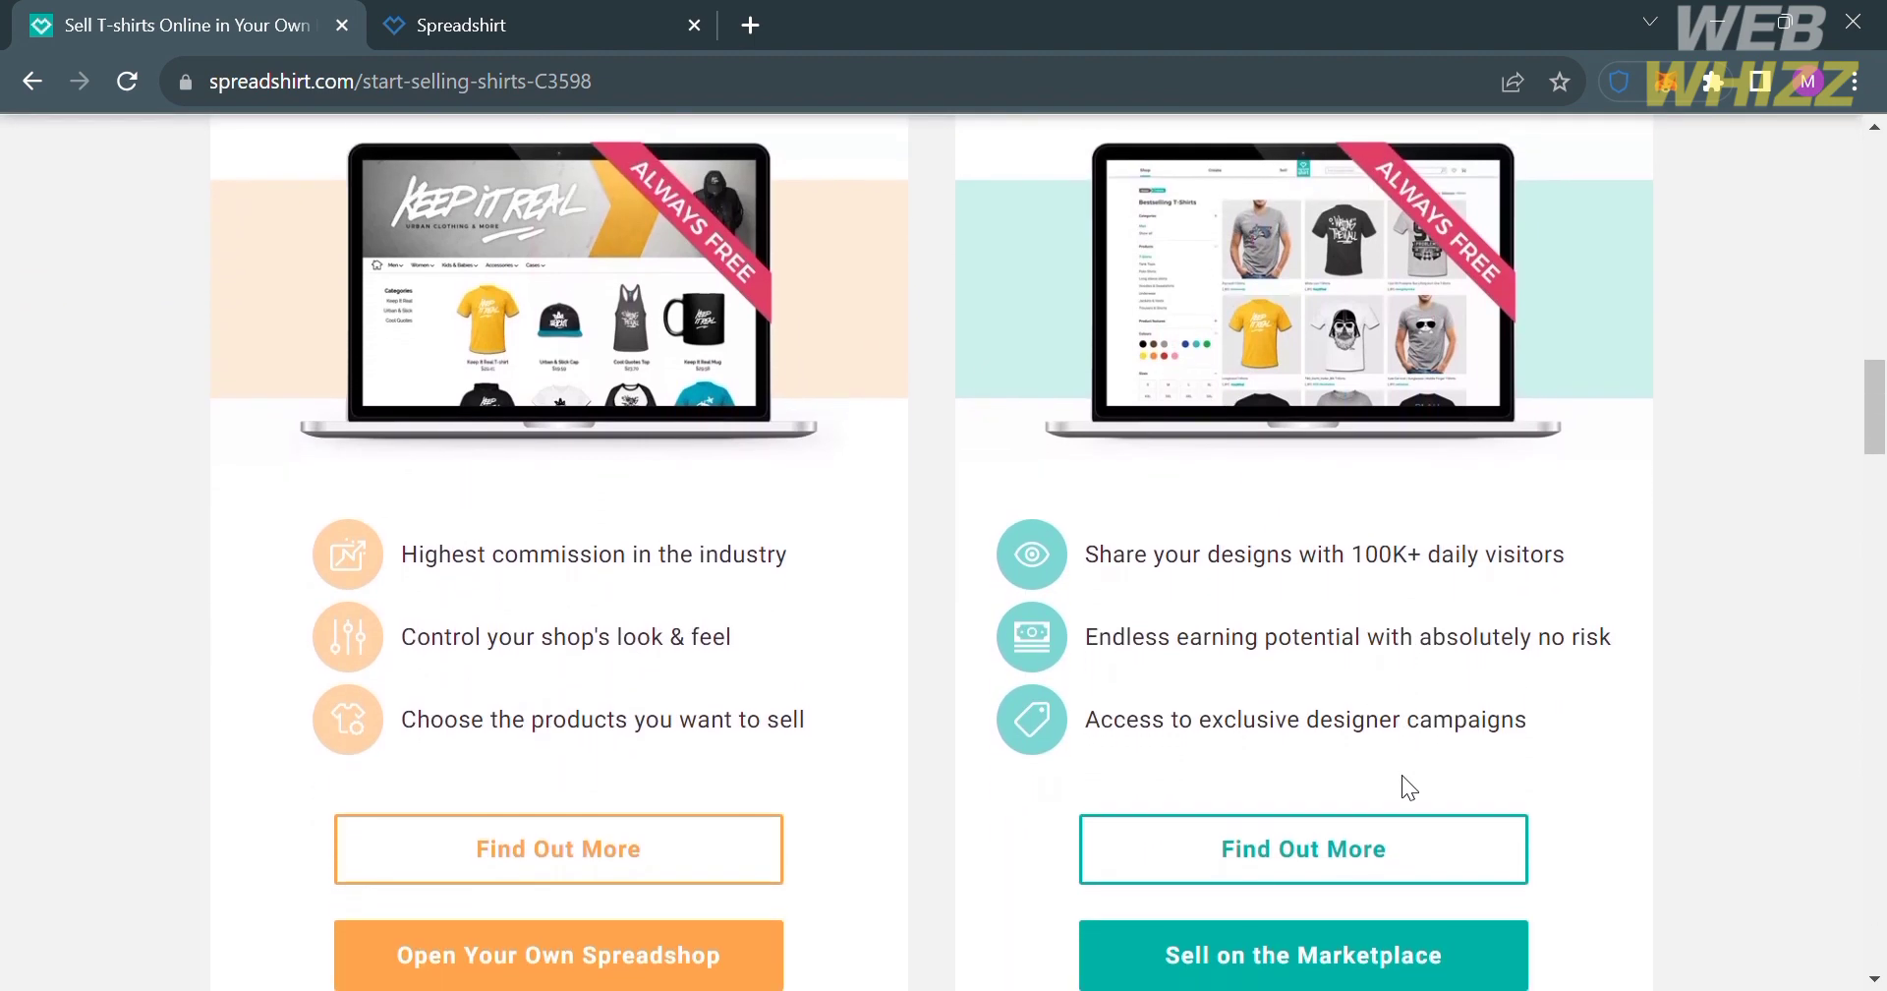
pyautogui.scroll(-2, 1402, 775)
pyautogui.scroll(-20, 1406, 777)
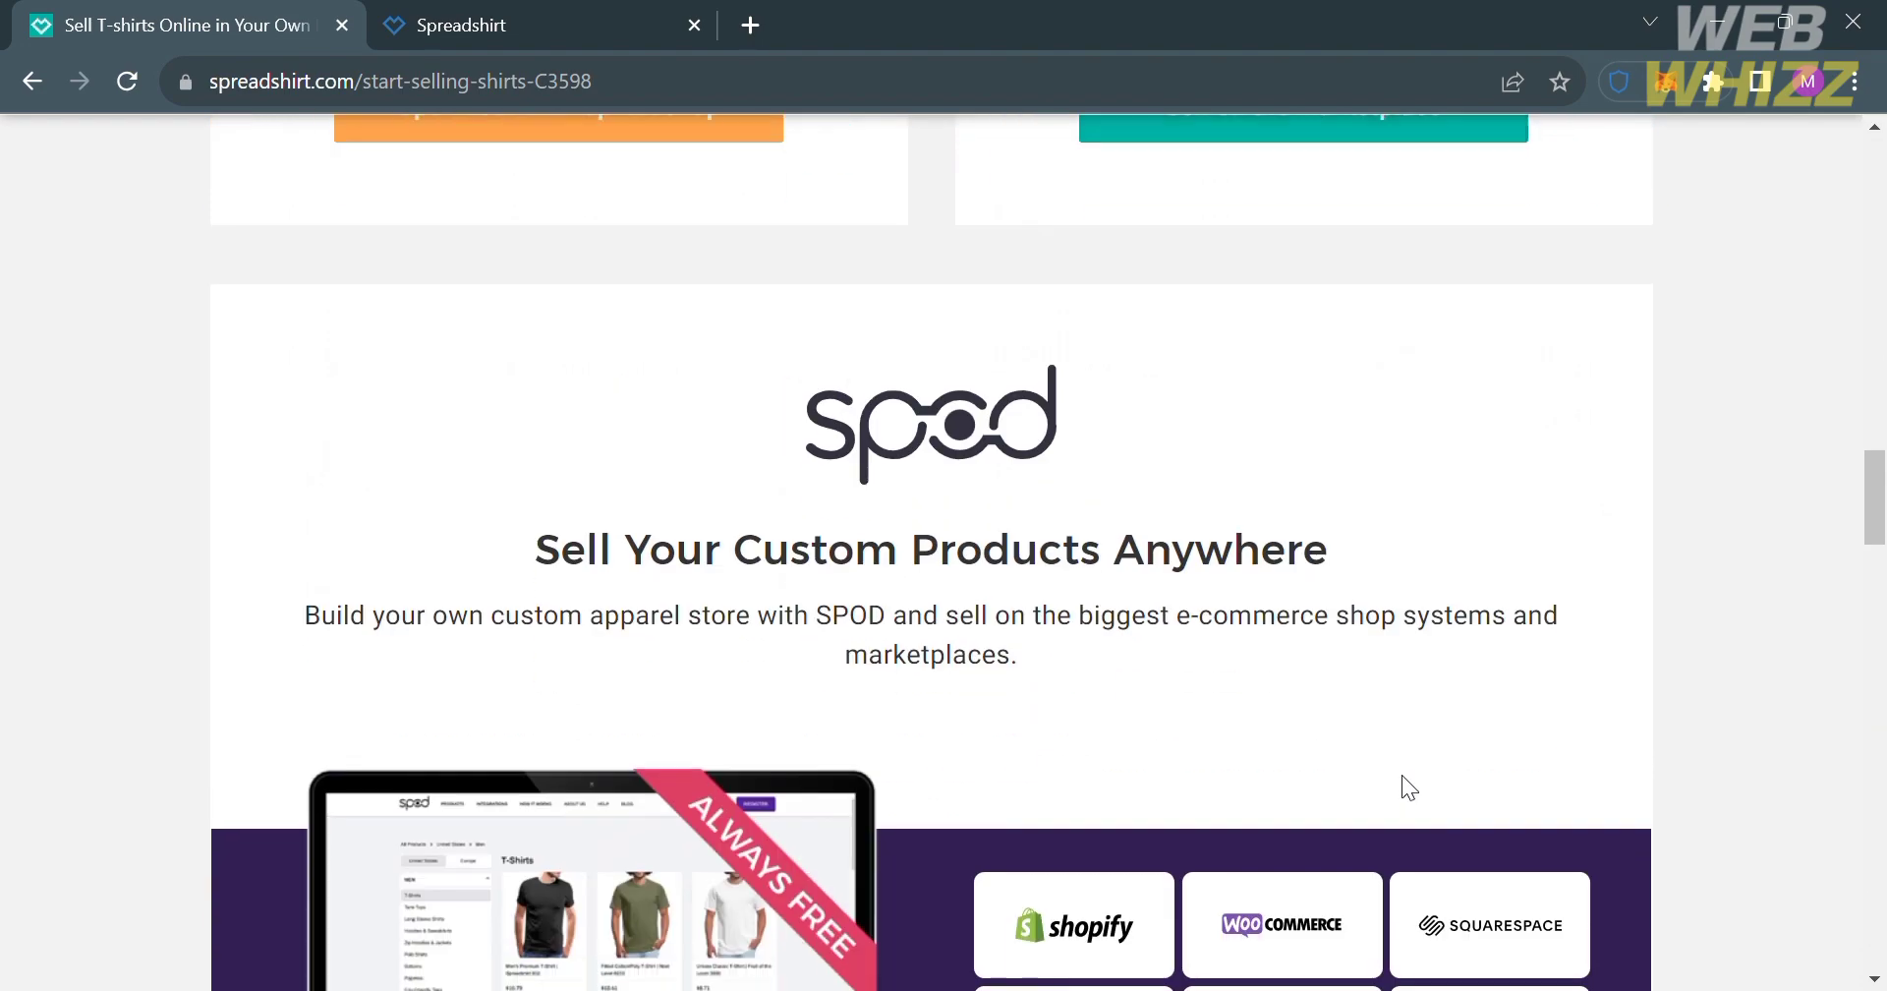
pyautogui.scroll(20, 1402, 774)
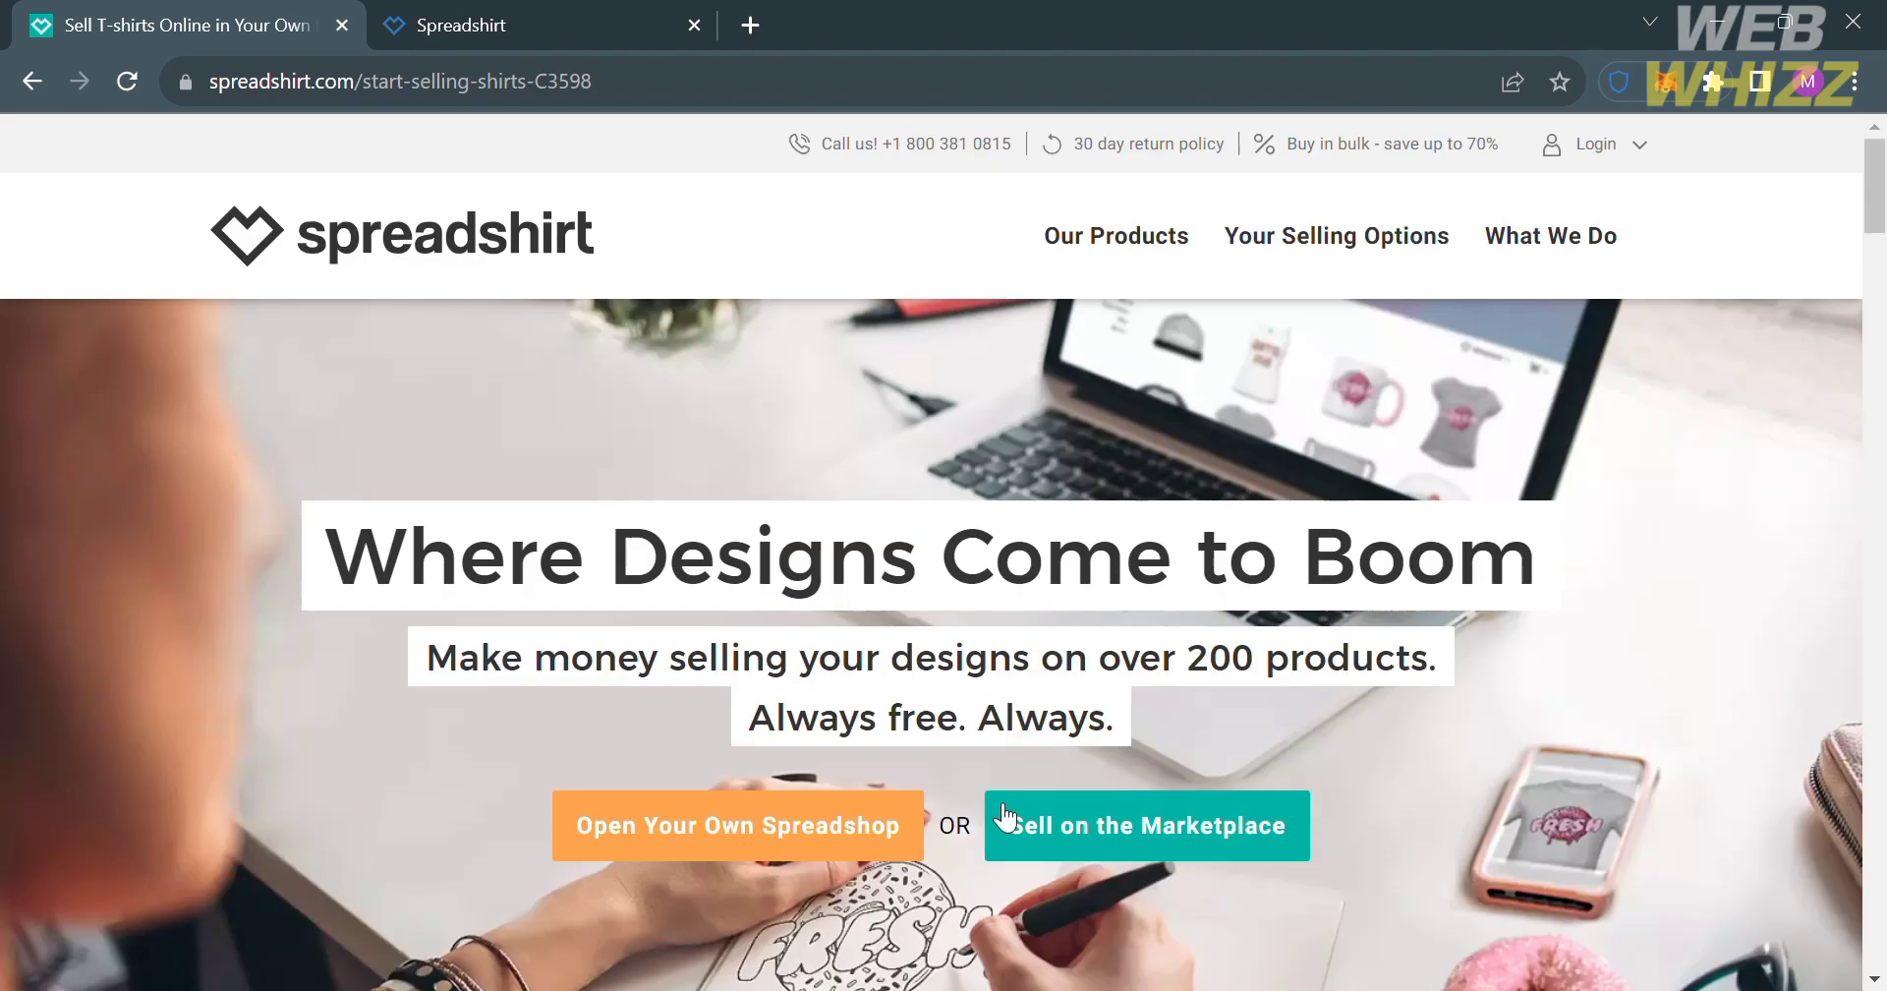
# - Choose Marketplace selling, close the duplicate tab, review the Dashboard, and go to the Designs upload page
pyautogui.click(1274, 835)
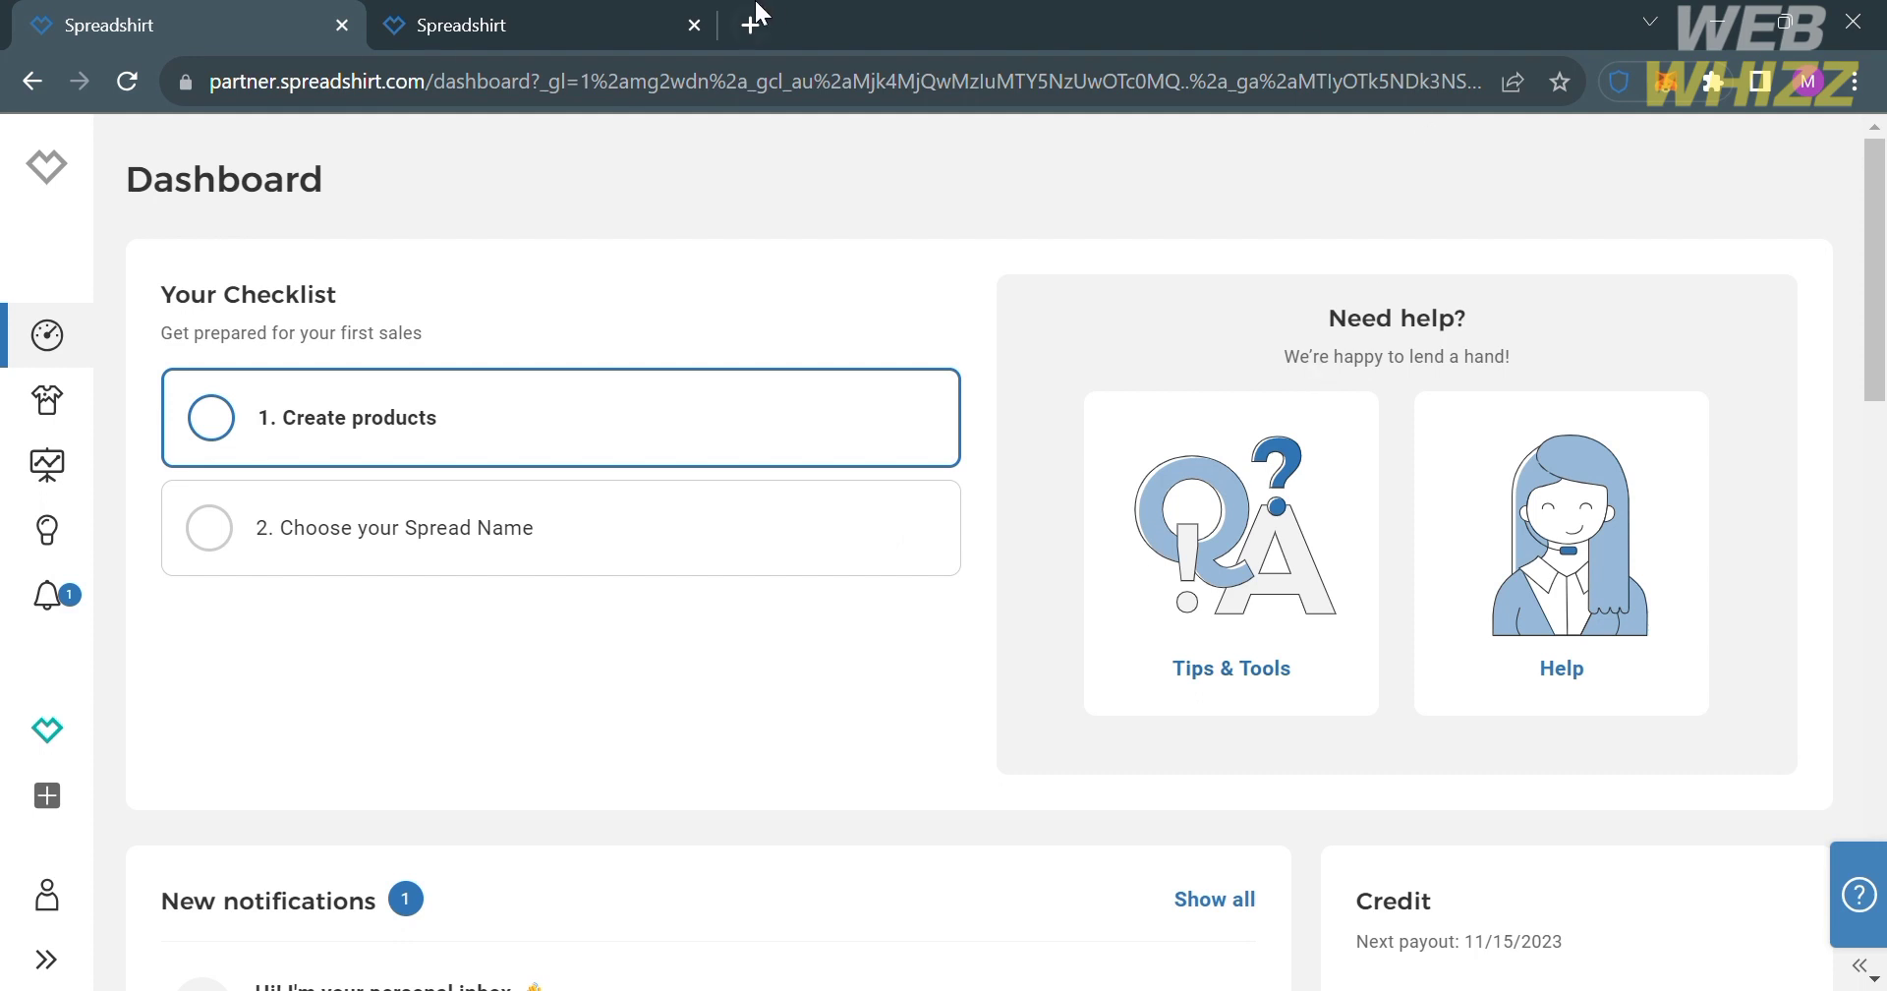
pyautogui.click(695, 26)
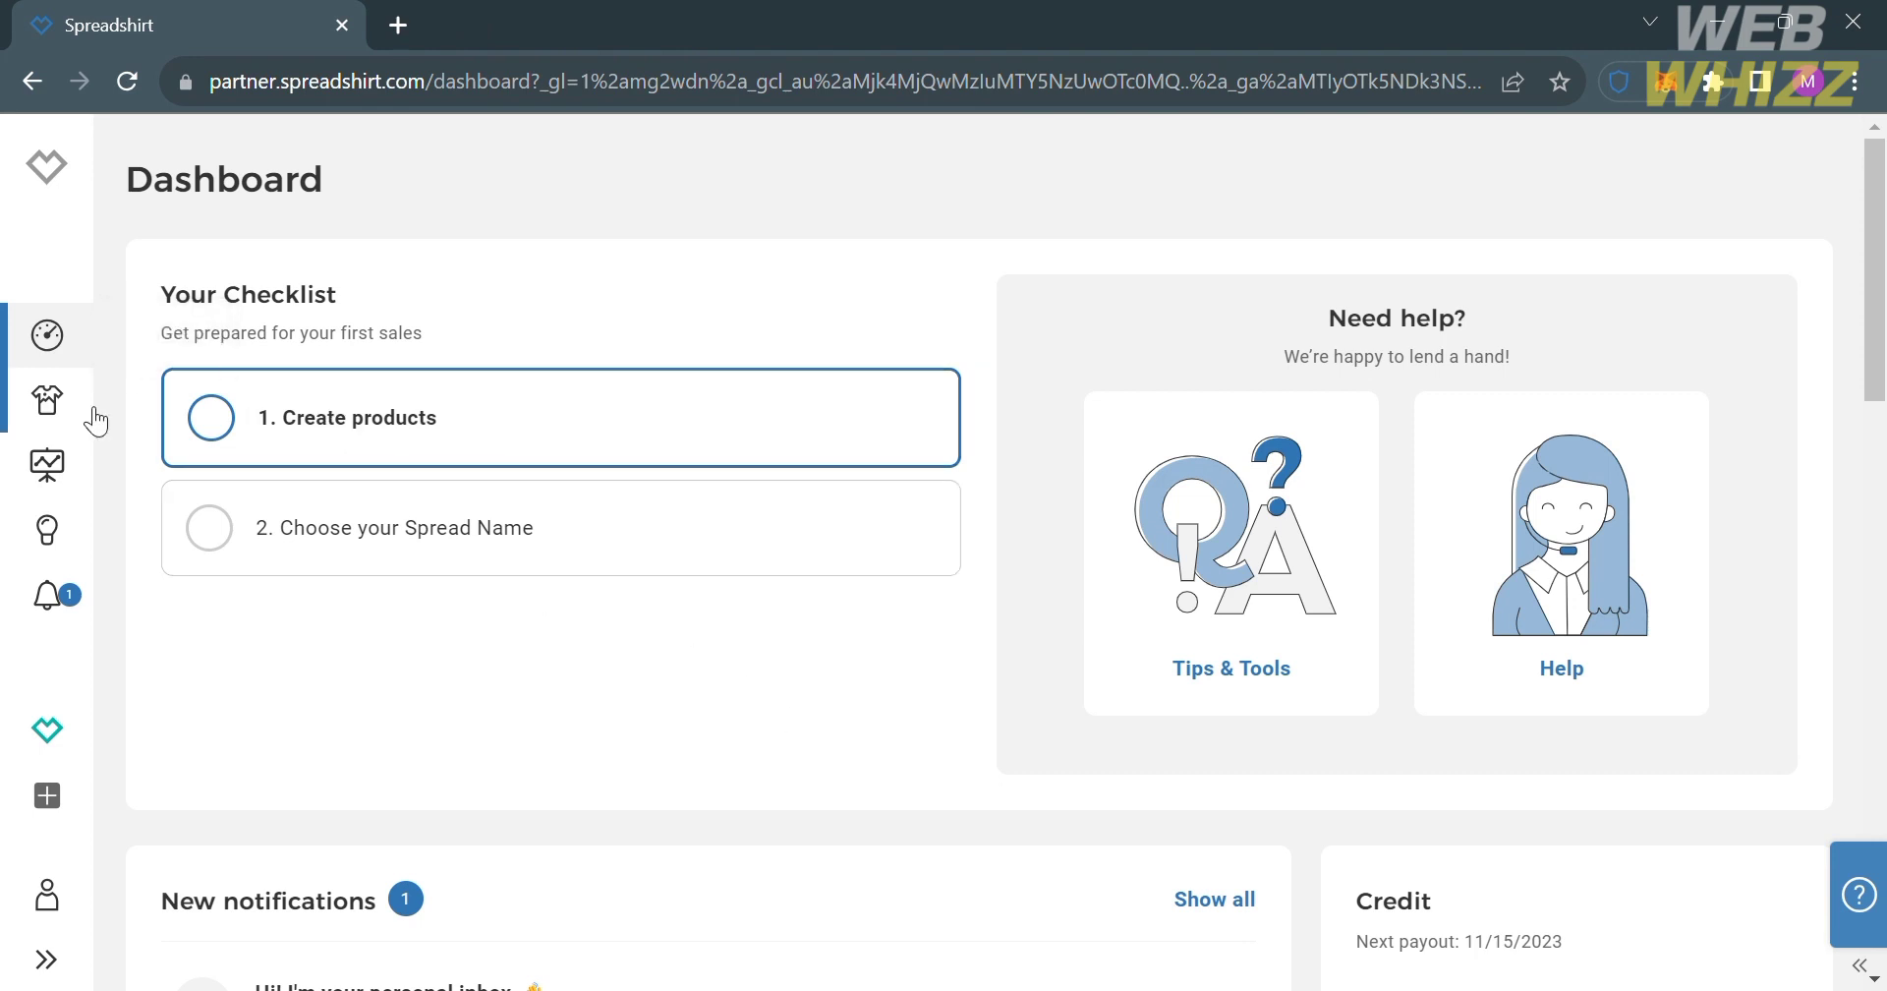
pyautogui.scroll(-2, 354, 721)
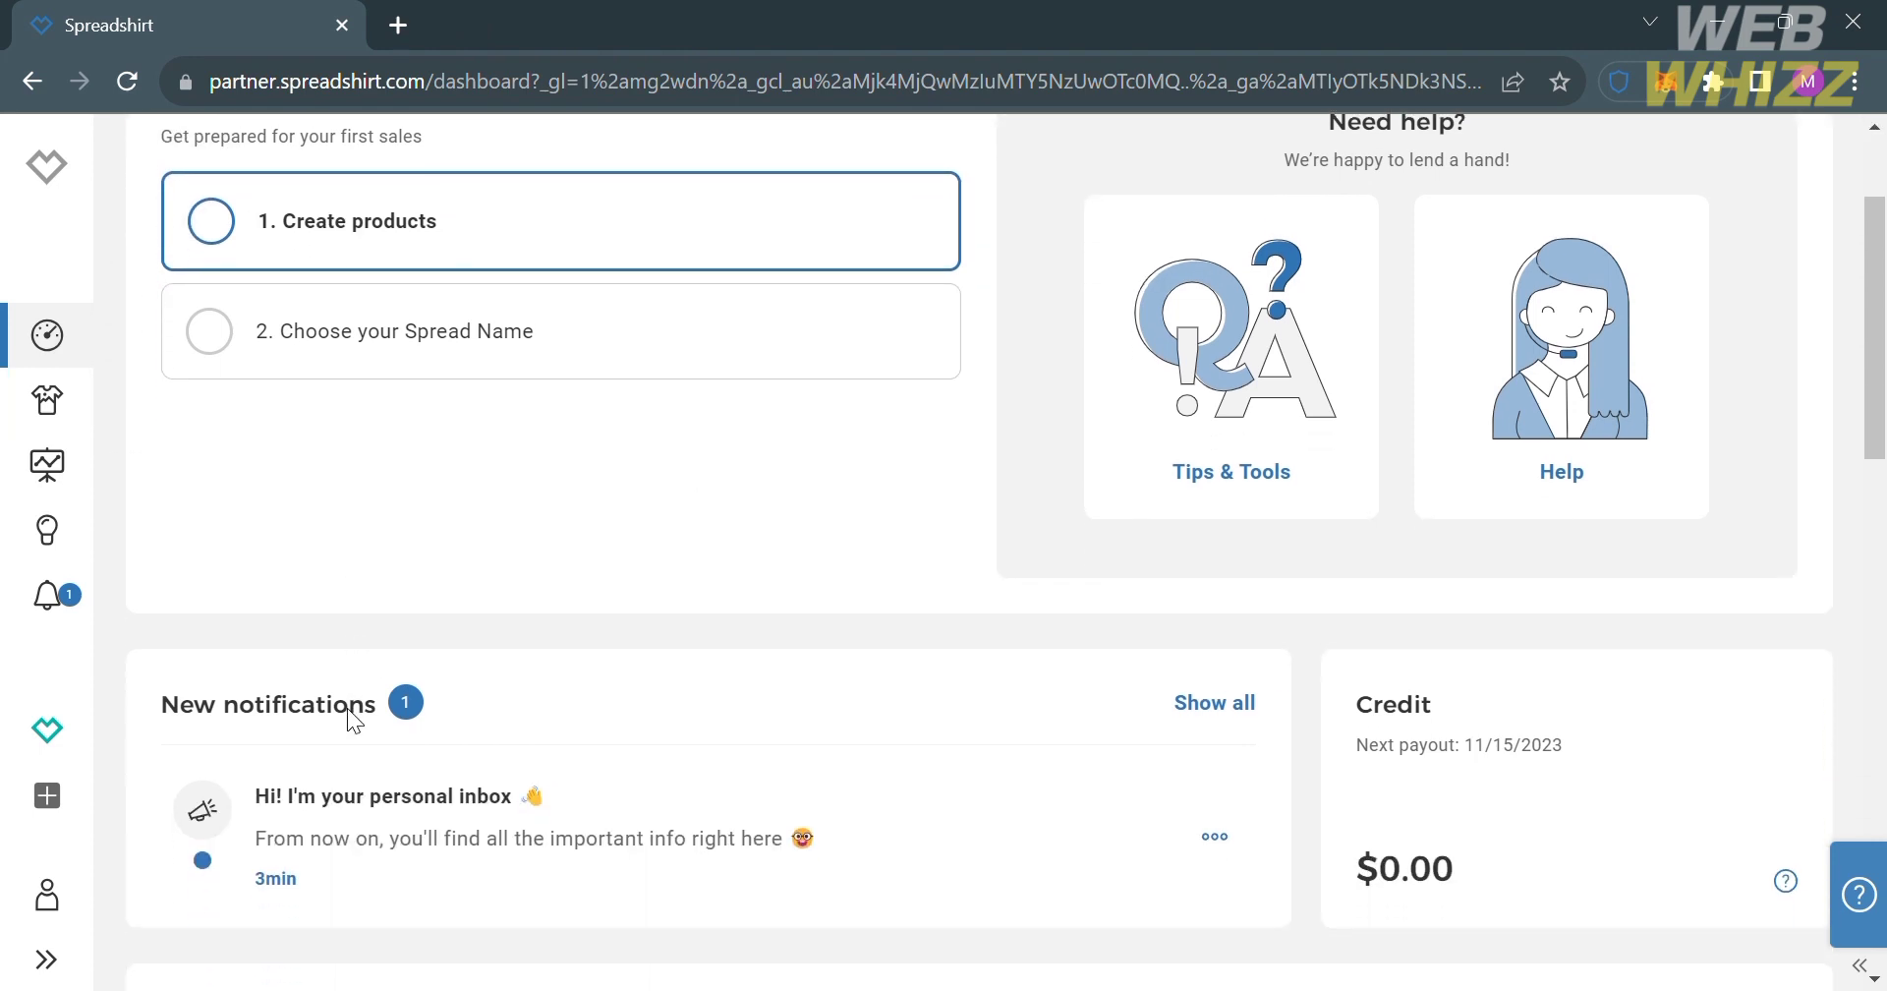
pyautogui.scroll(-5, 354, 721)
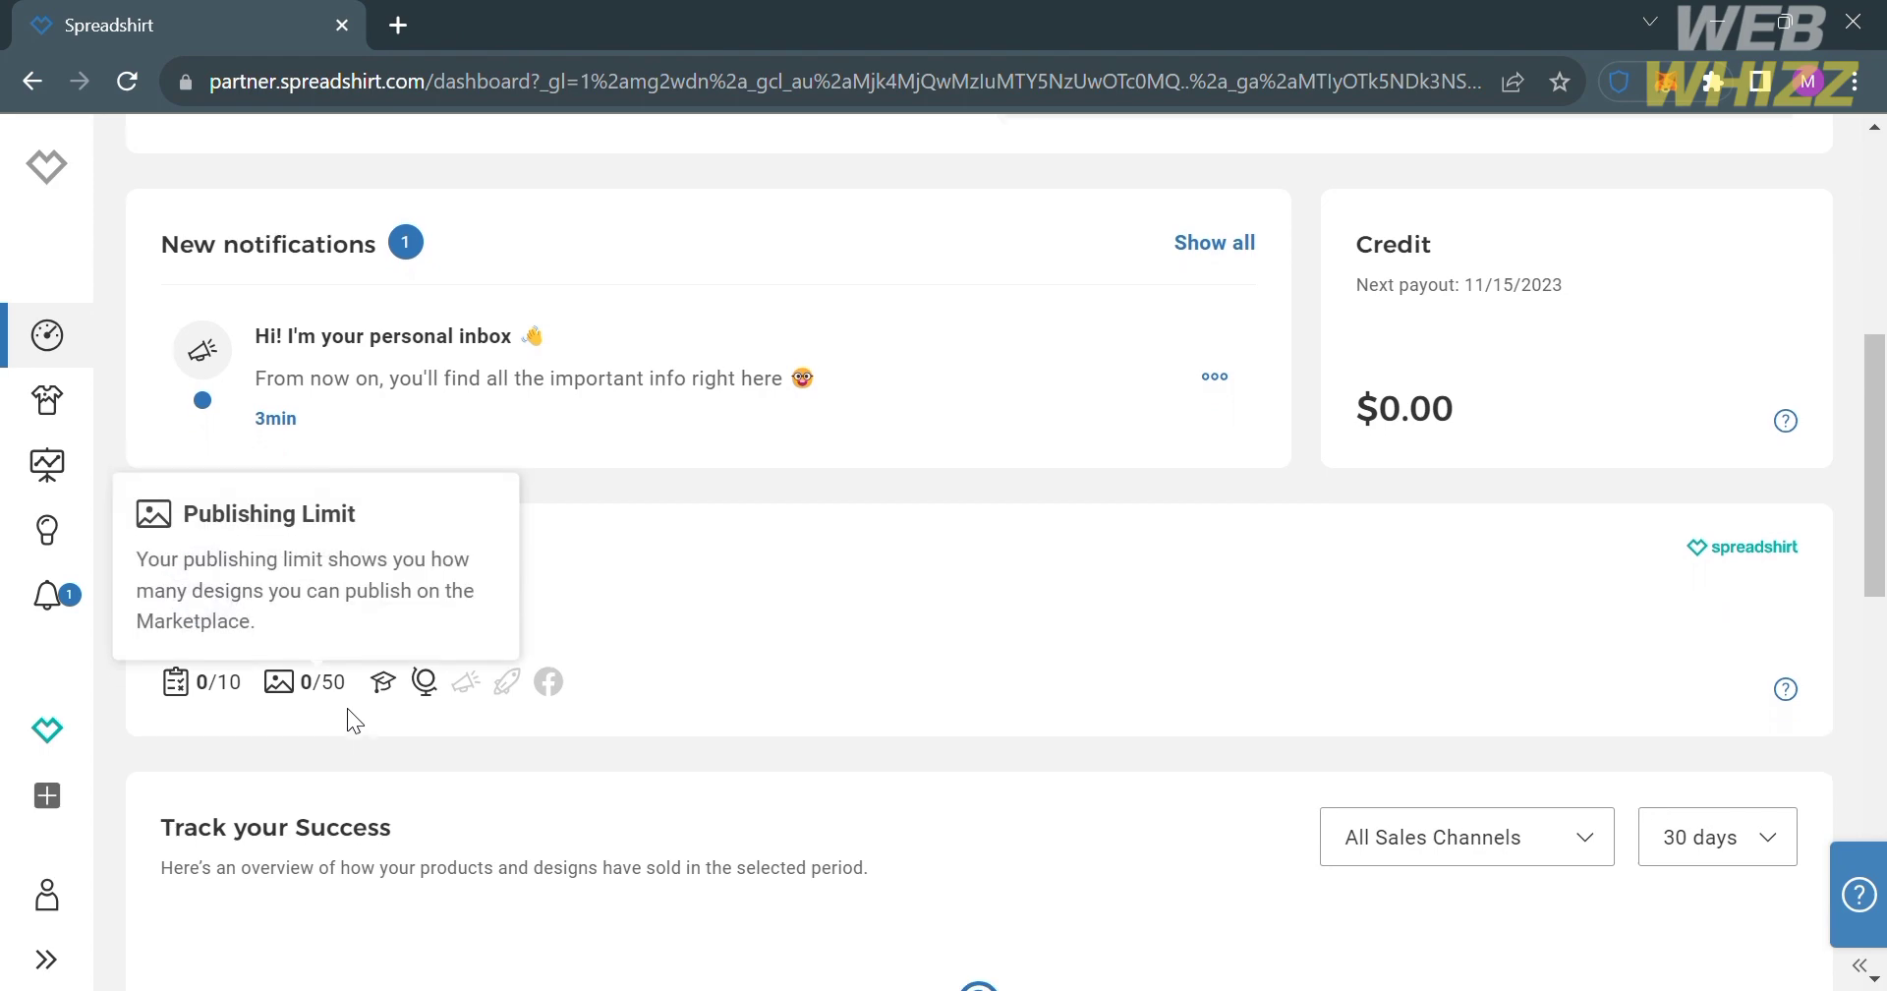
pyautogui.scroll(-3, 348, 711)
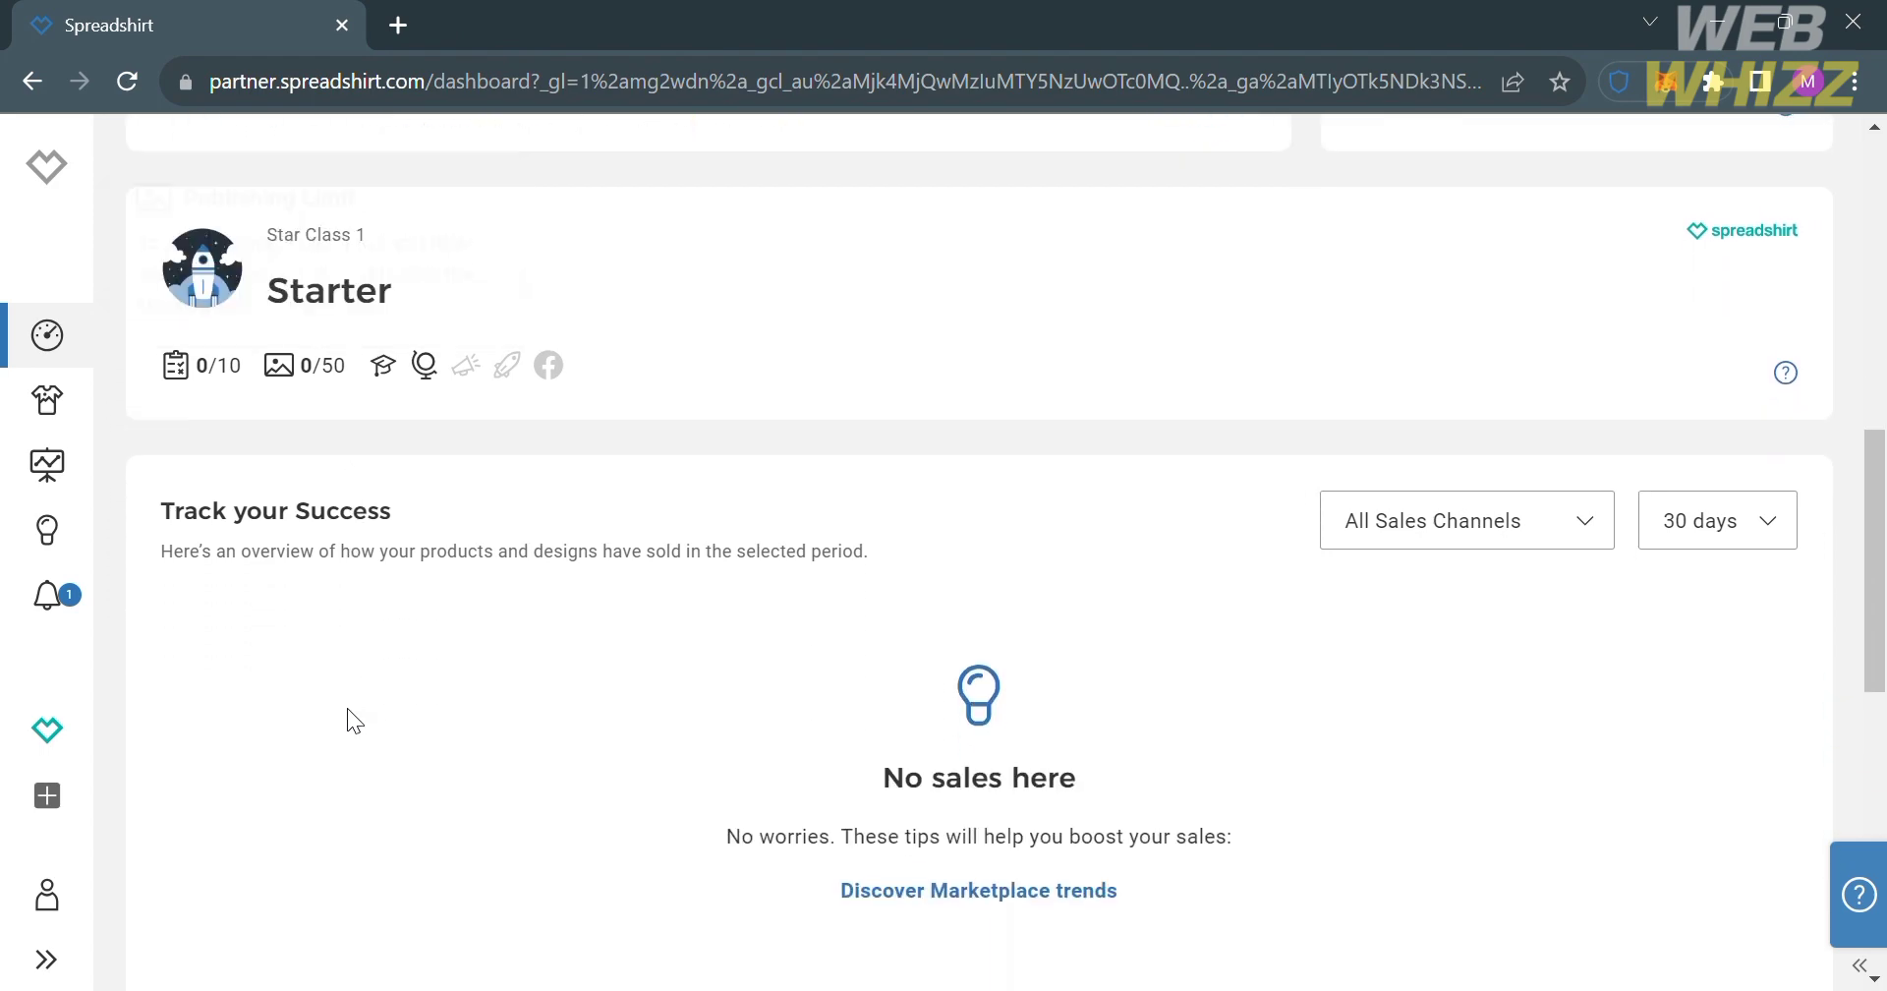
pyautogui.scroll(-3, 349, 715)
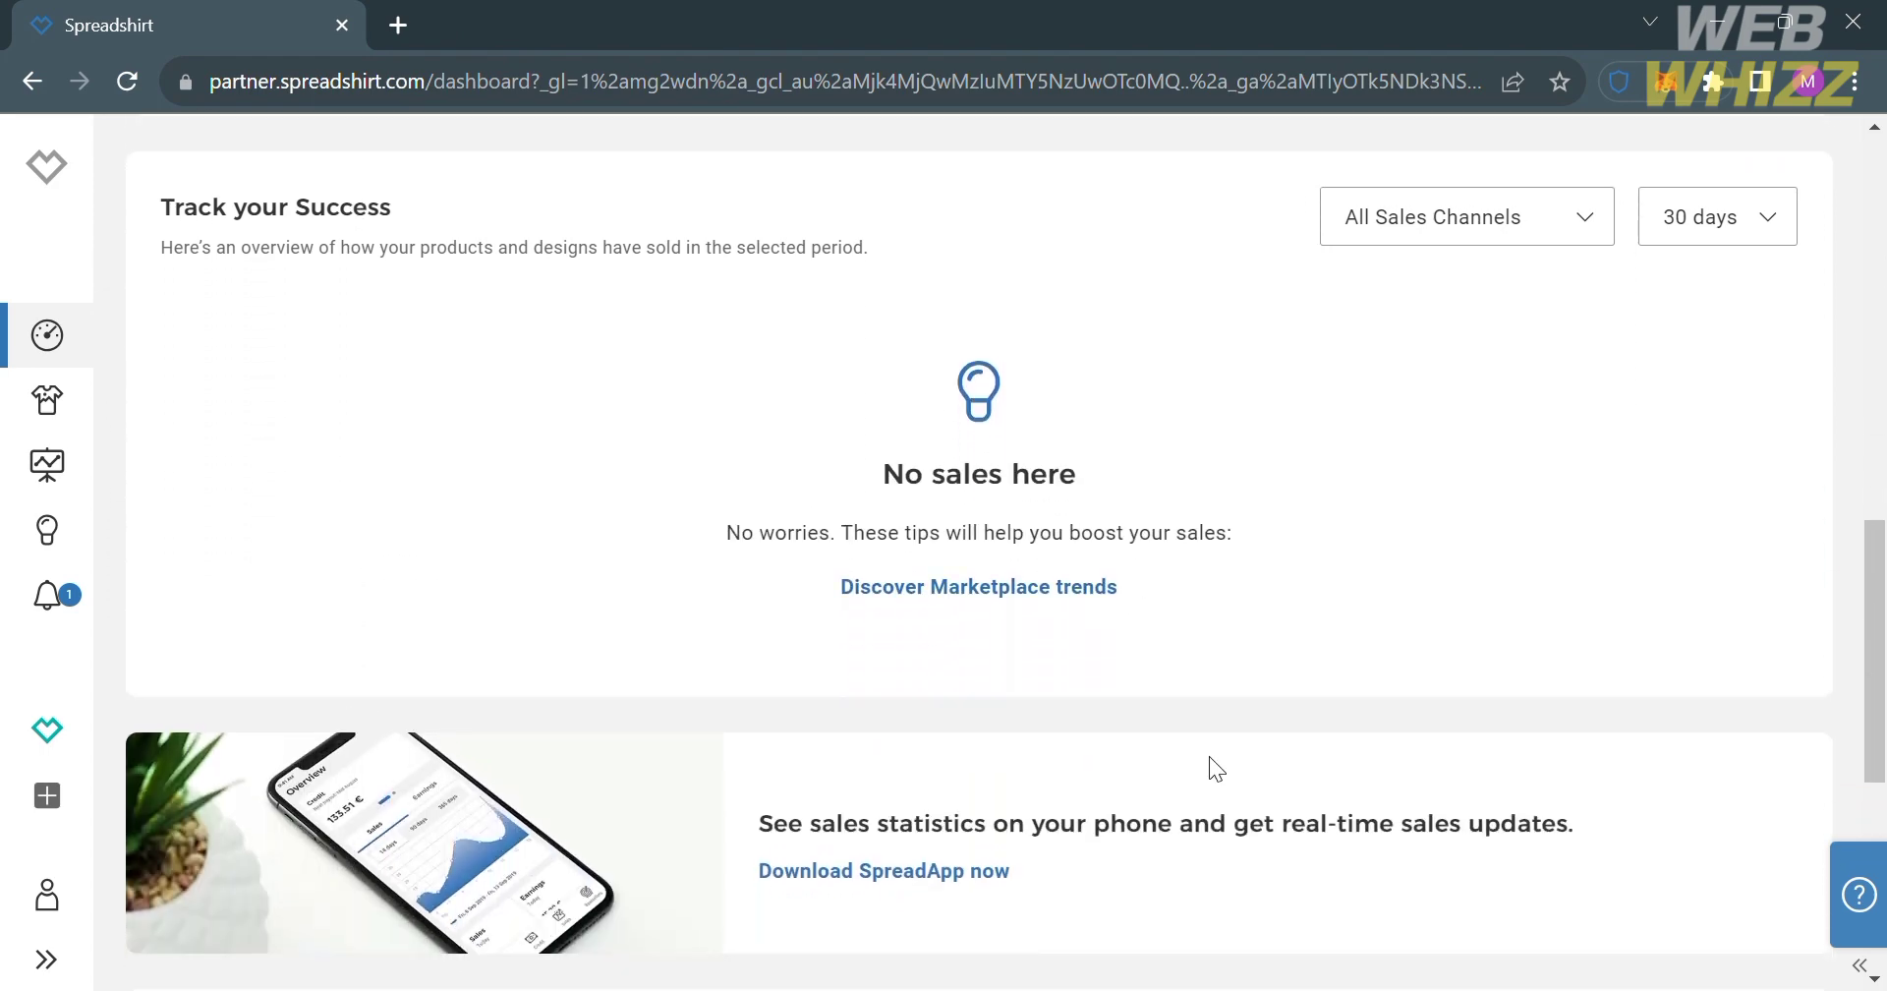
pyautogui.scroll(-6, 1209, 757)
pyautogui.scroll(20, 1103, 682)
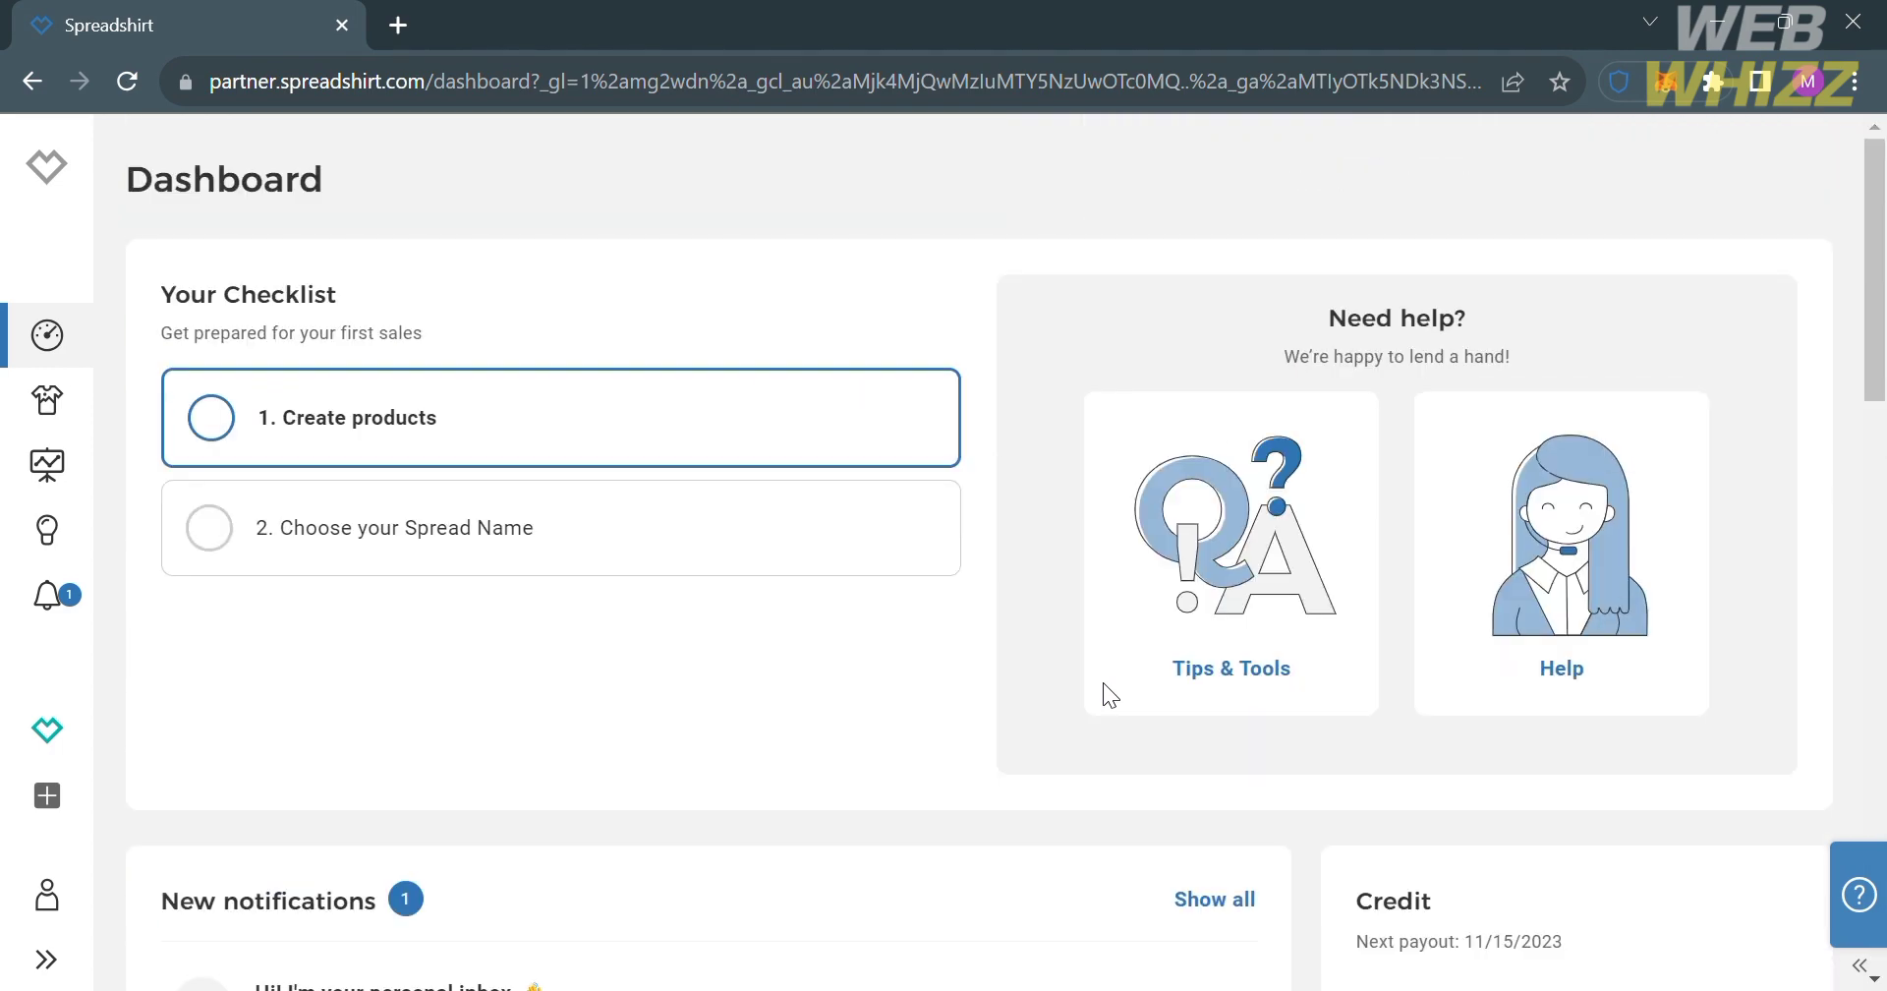
pyautogui.click(51, 401)
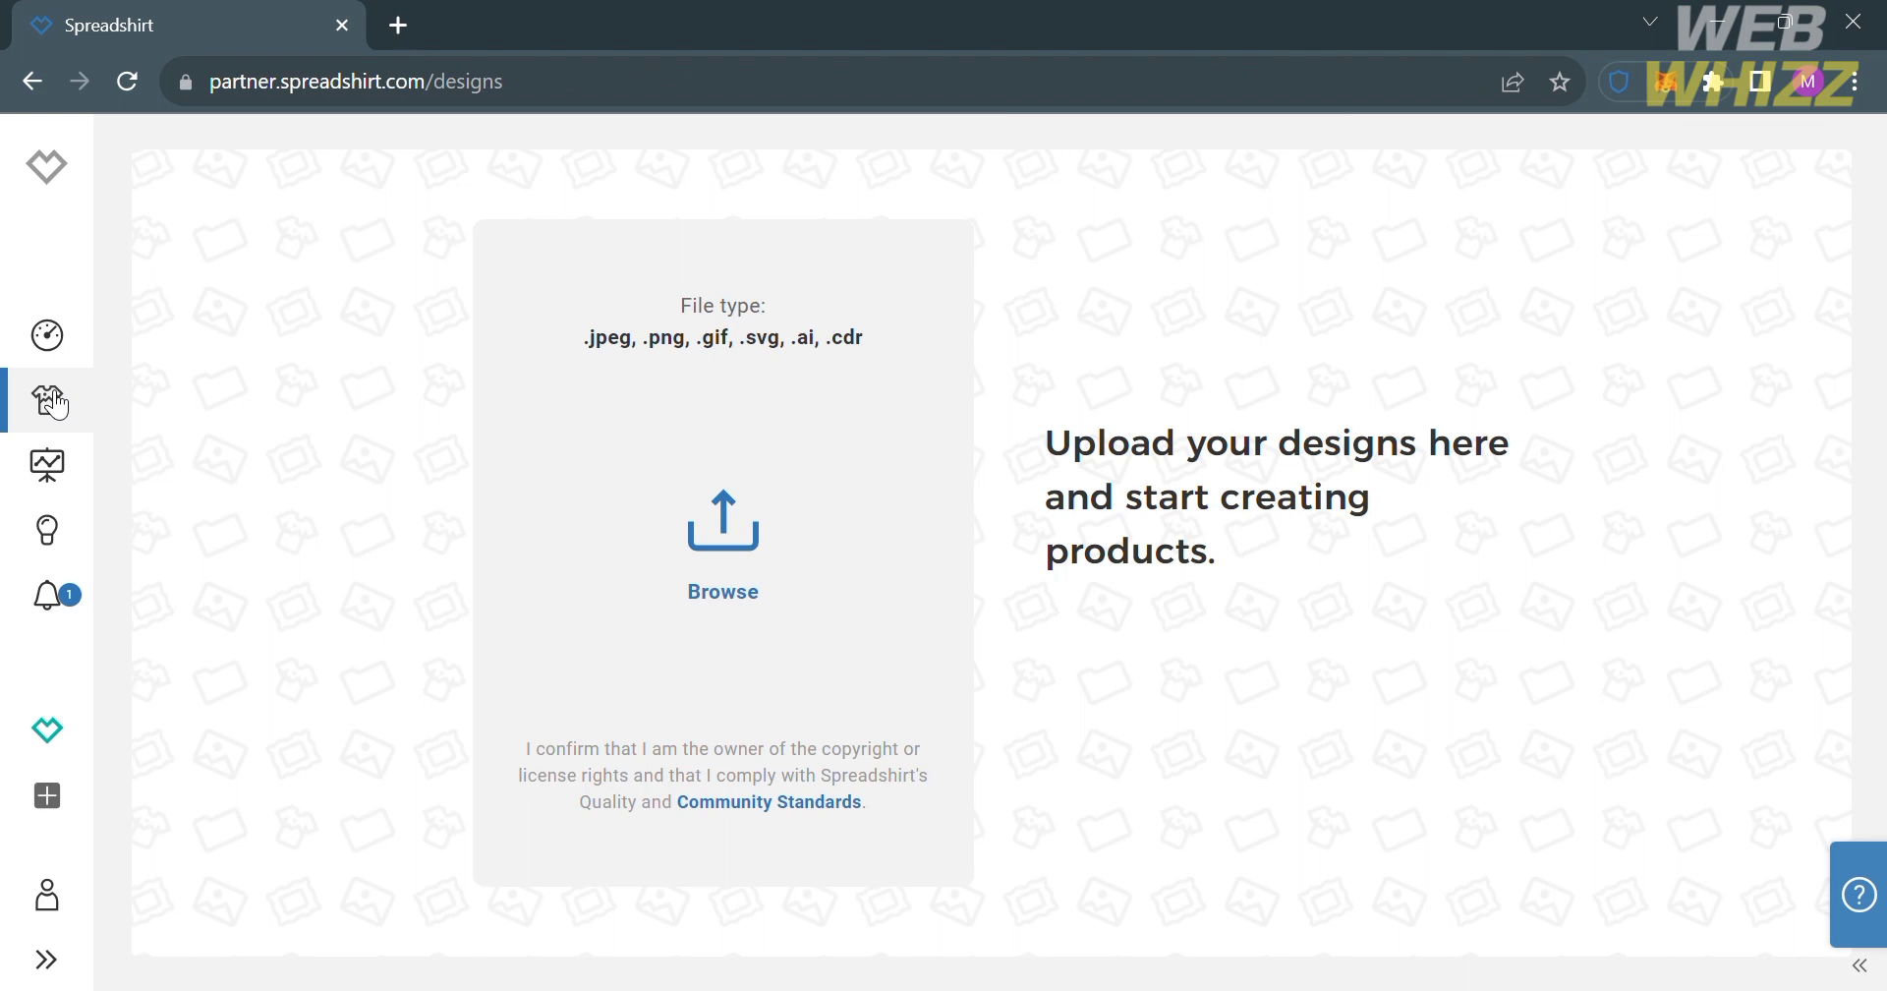
# - View the Statistics Credit tab showing $0.00 credit, next payout 11/15/2023, and no transactions
pyautogui.click(48, 464)
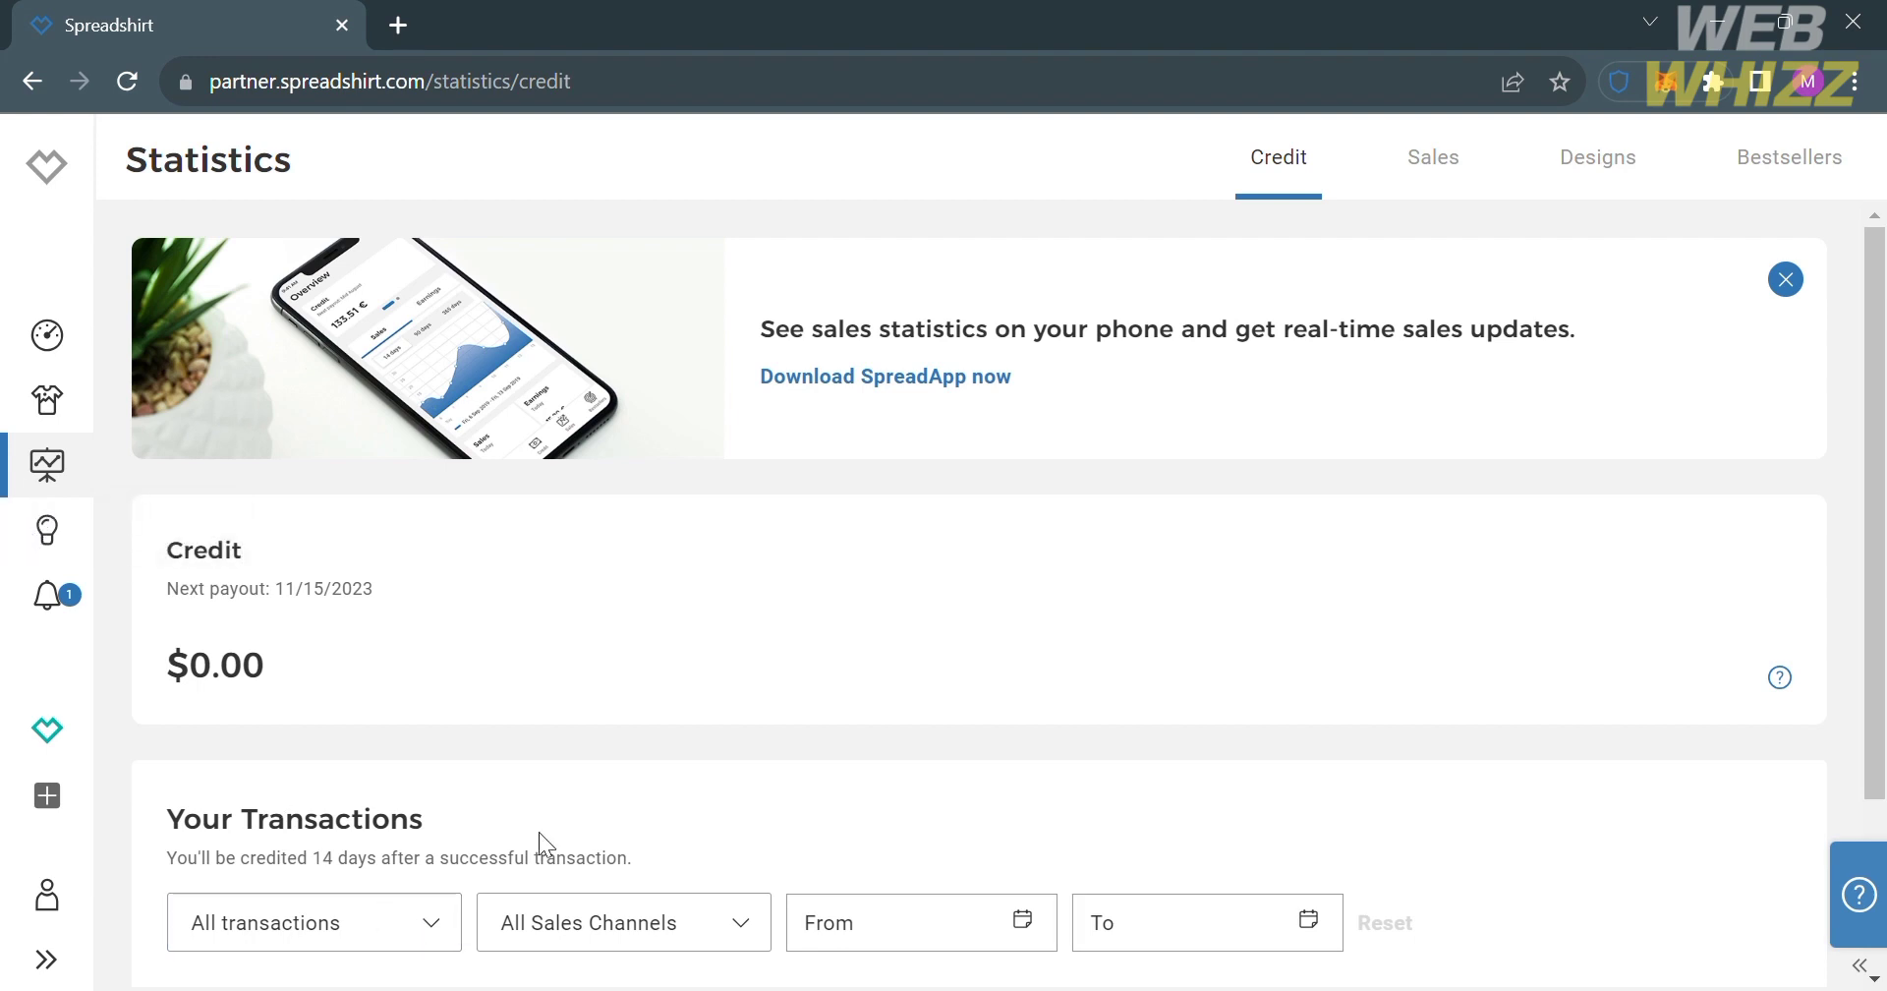
pyautogui.scroll(-3, 698, 747)
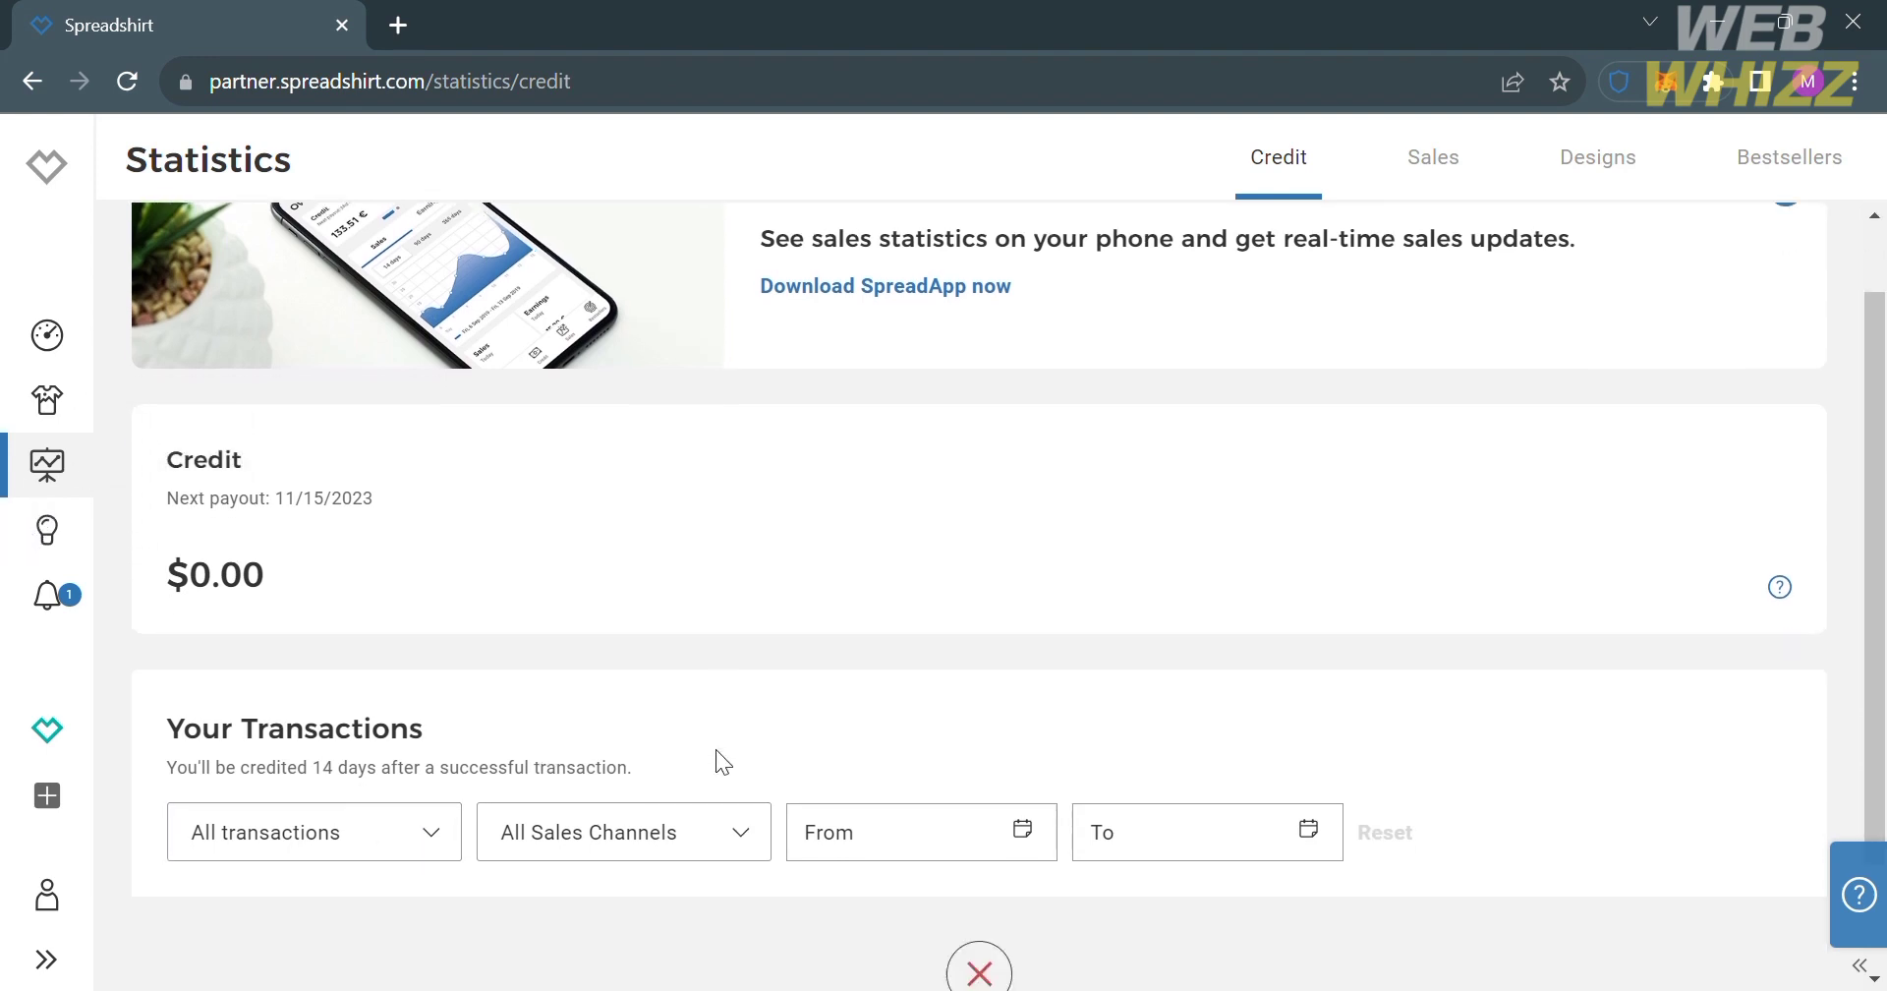
pyautogui.scroll(2, 716, 750)
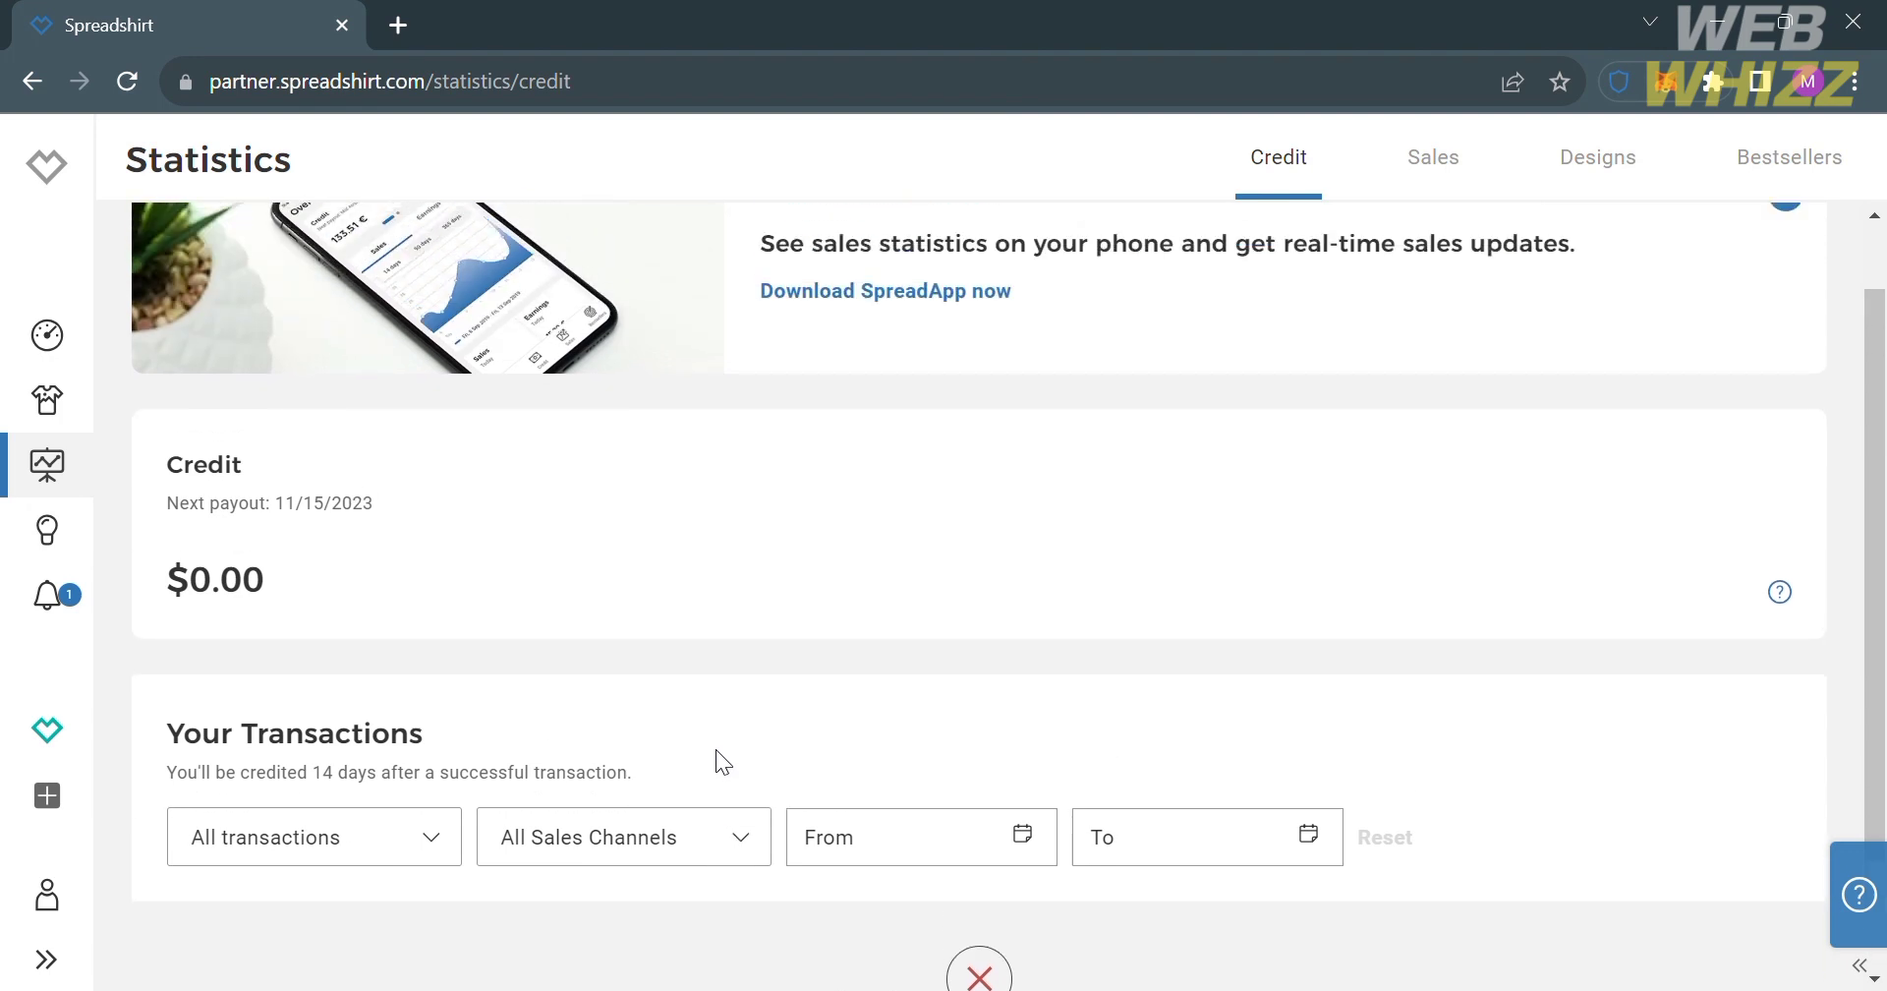
pyautogui.scroll(-2, 717, 750)
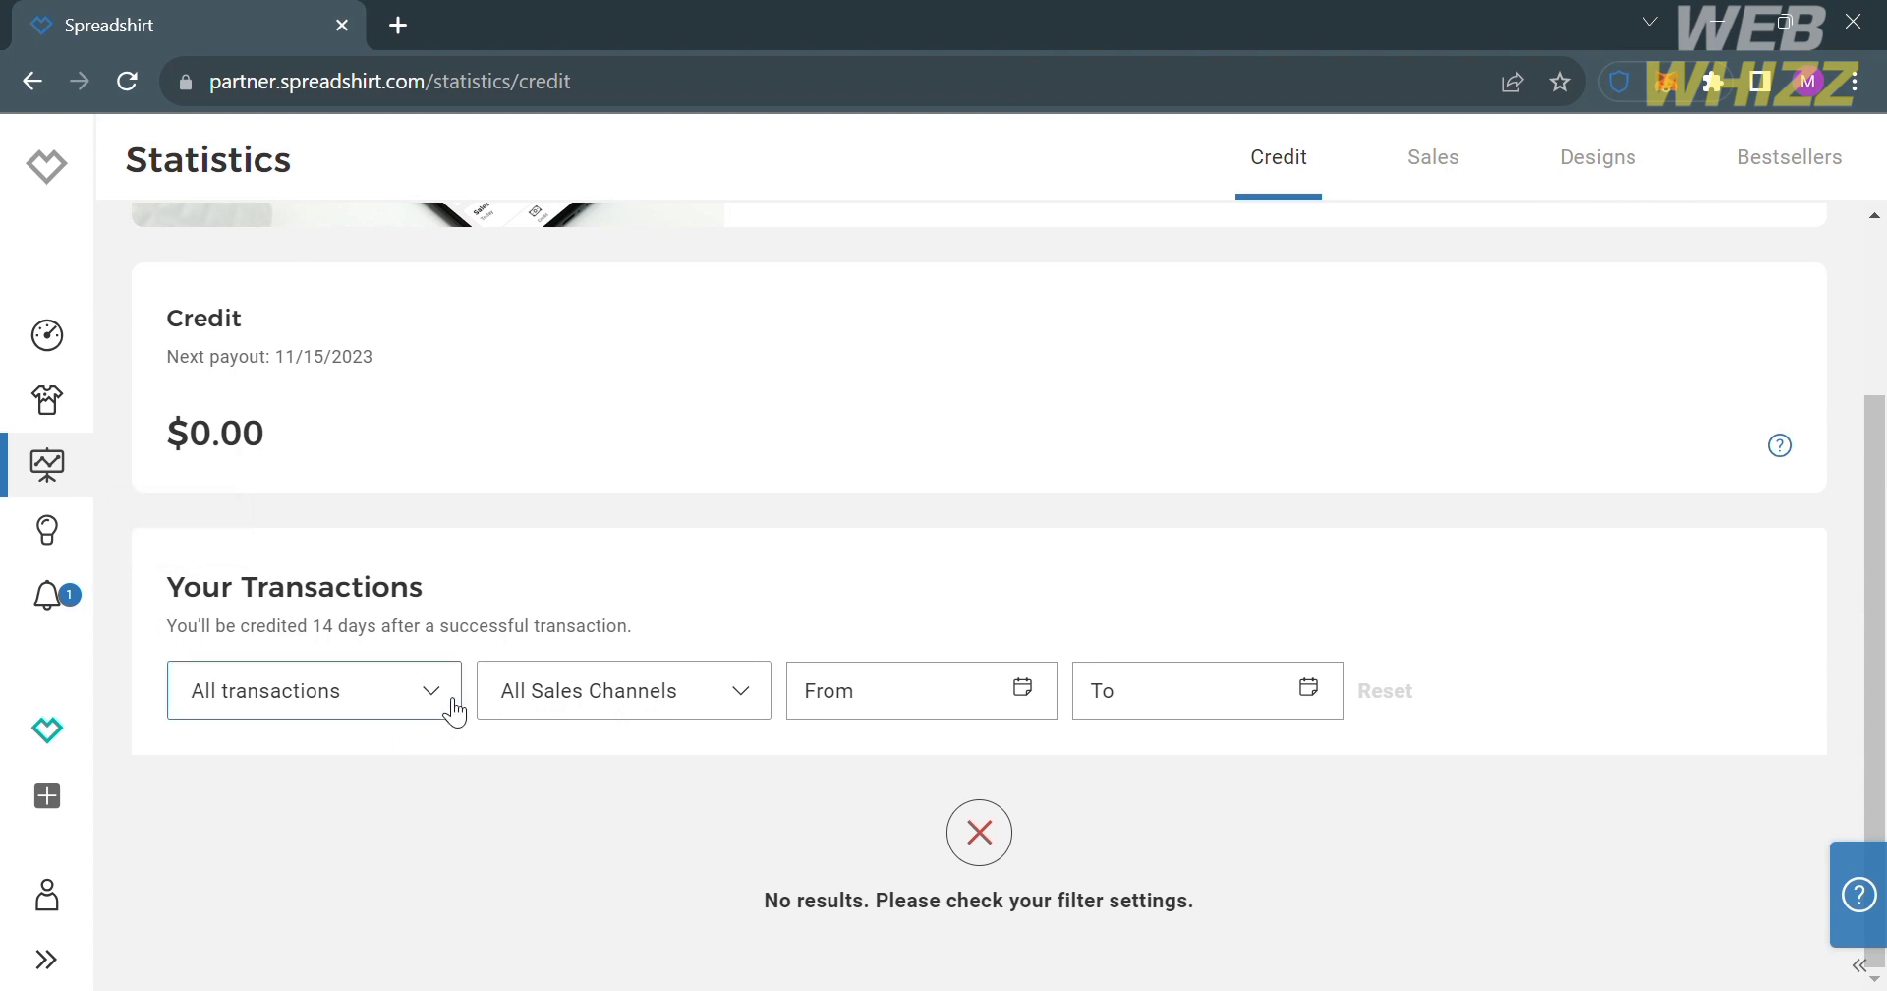
pyautogui.scroll(2, 462, 703)
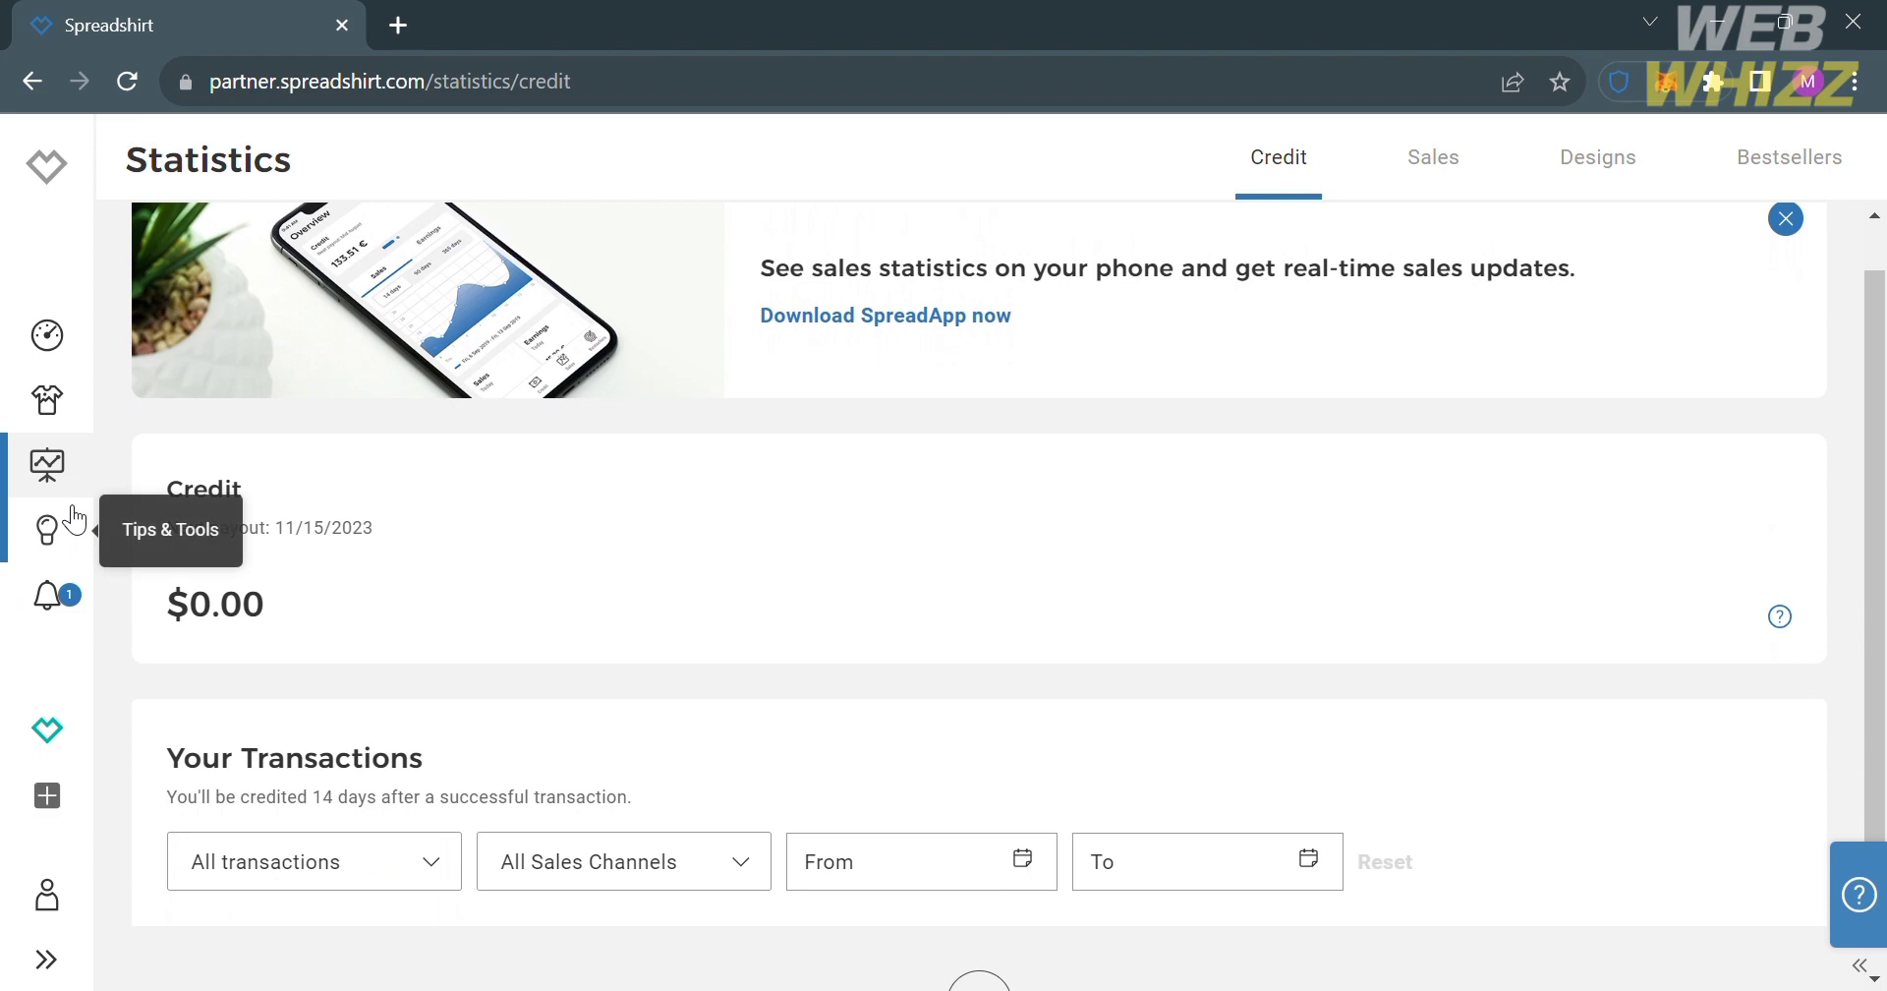
# - Browse the Tips & Tools article cards for designers, then move on to the Notifications inbox
pyautogui.click(74, 519)
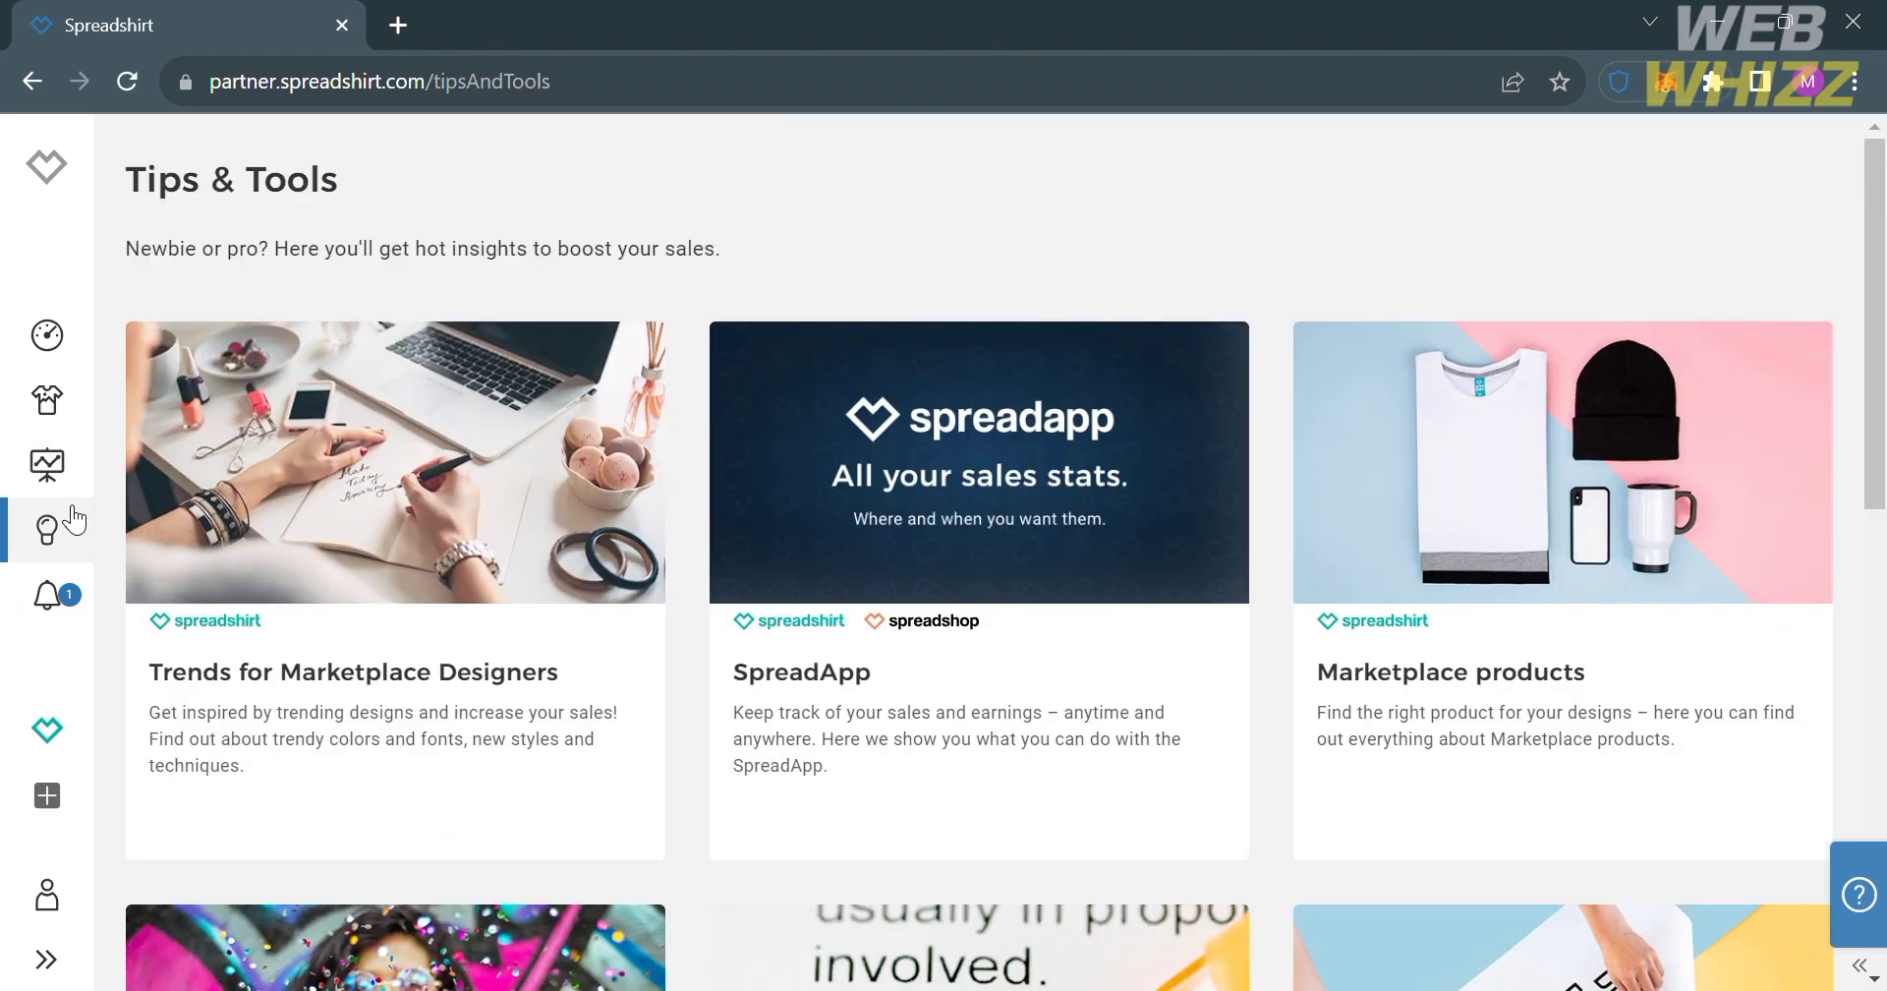
pyautogui.moveTo(623, 709)
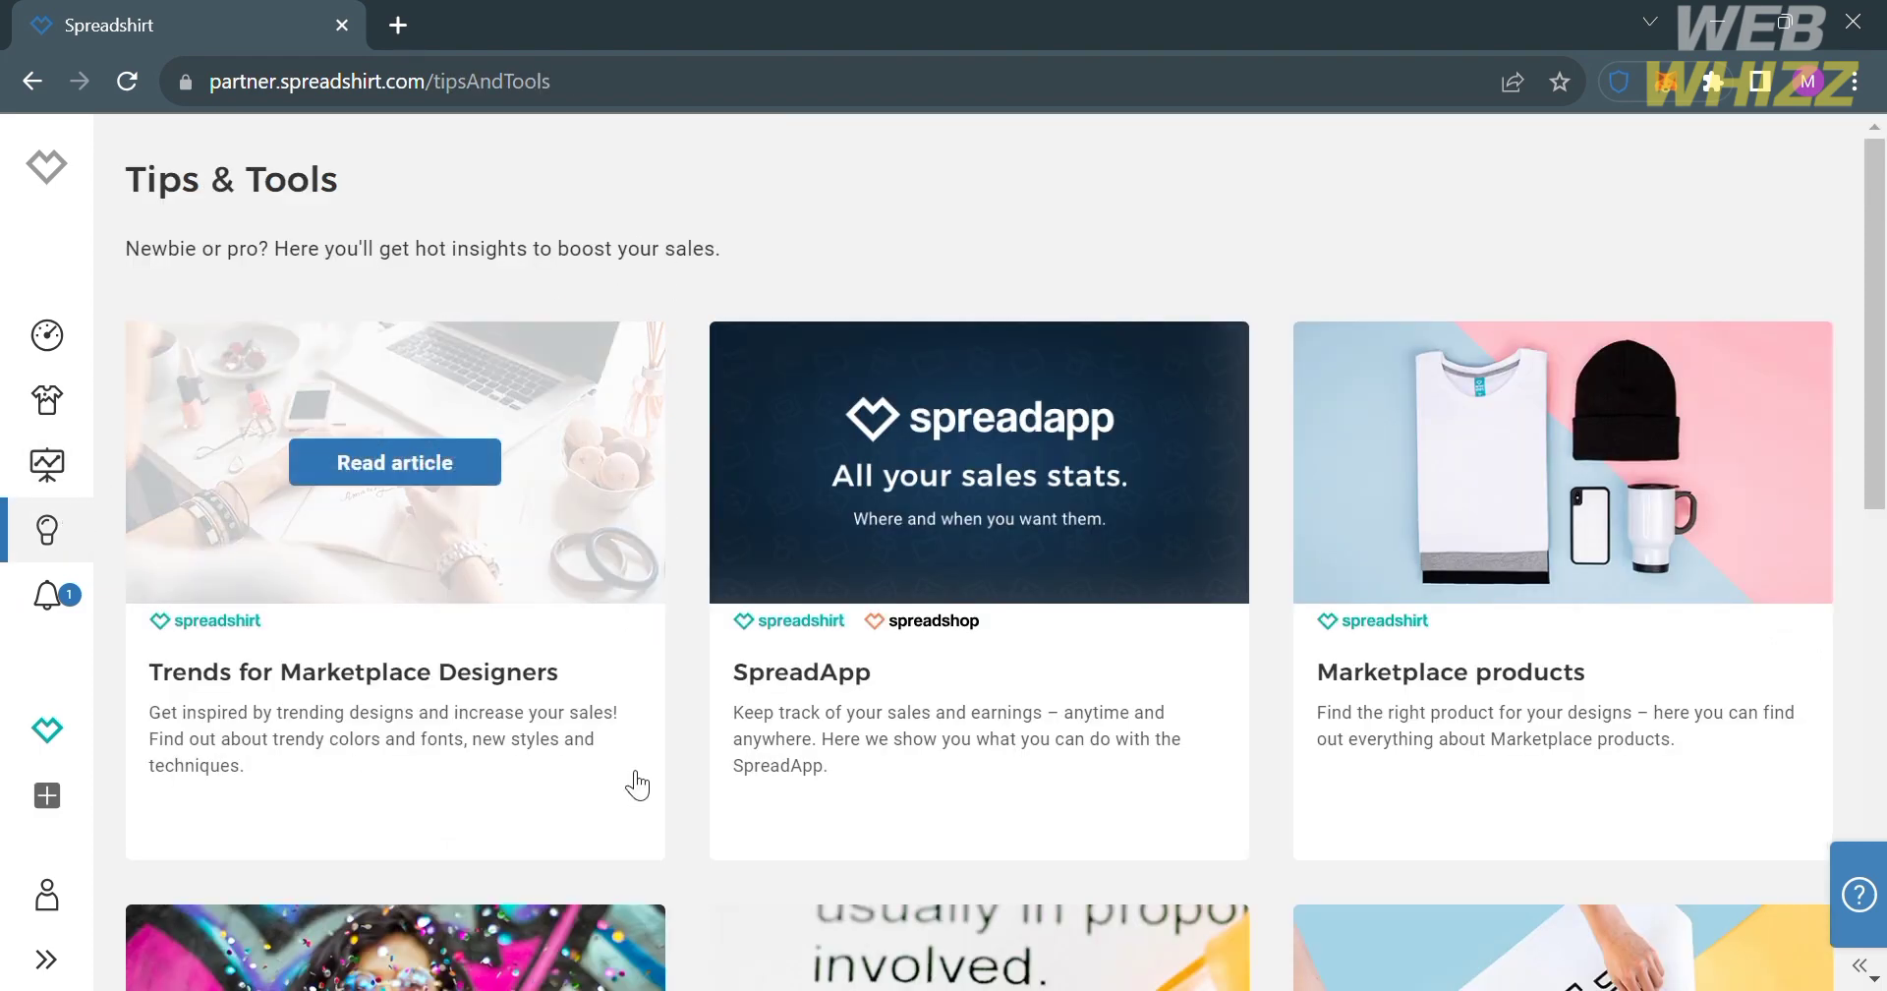
pyautogui.scroll(-3, 681, 751)
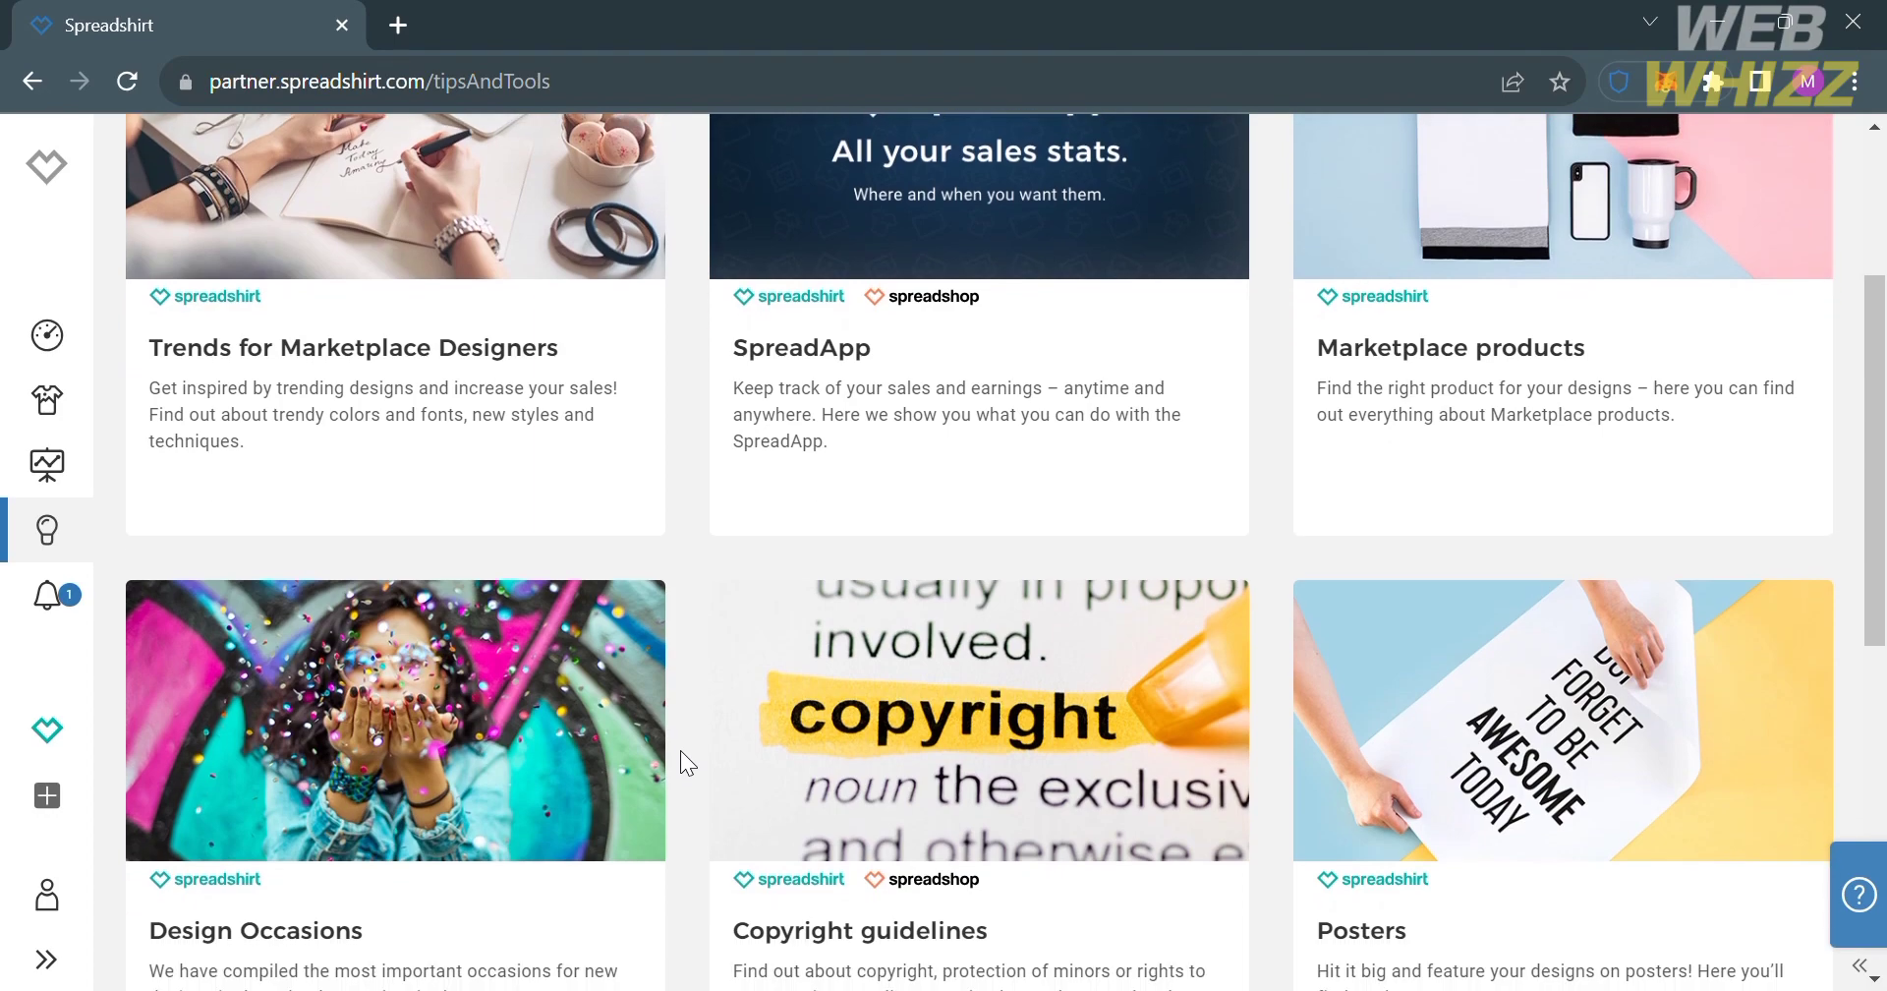
pyautogui.scroll(-1, 680, 751)
pyautogui.scroll(-3, 681, 751)
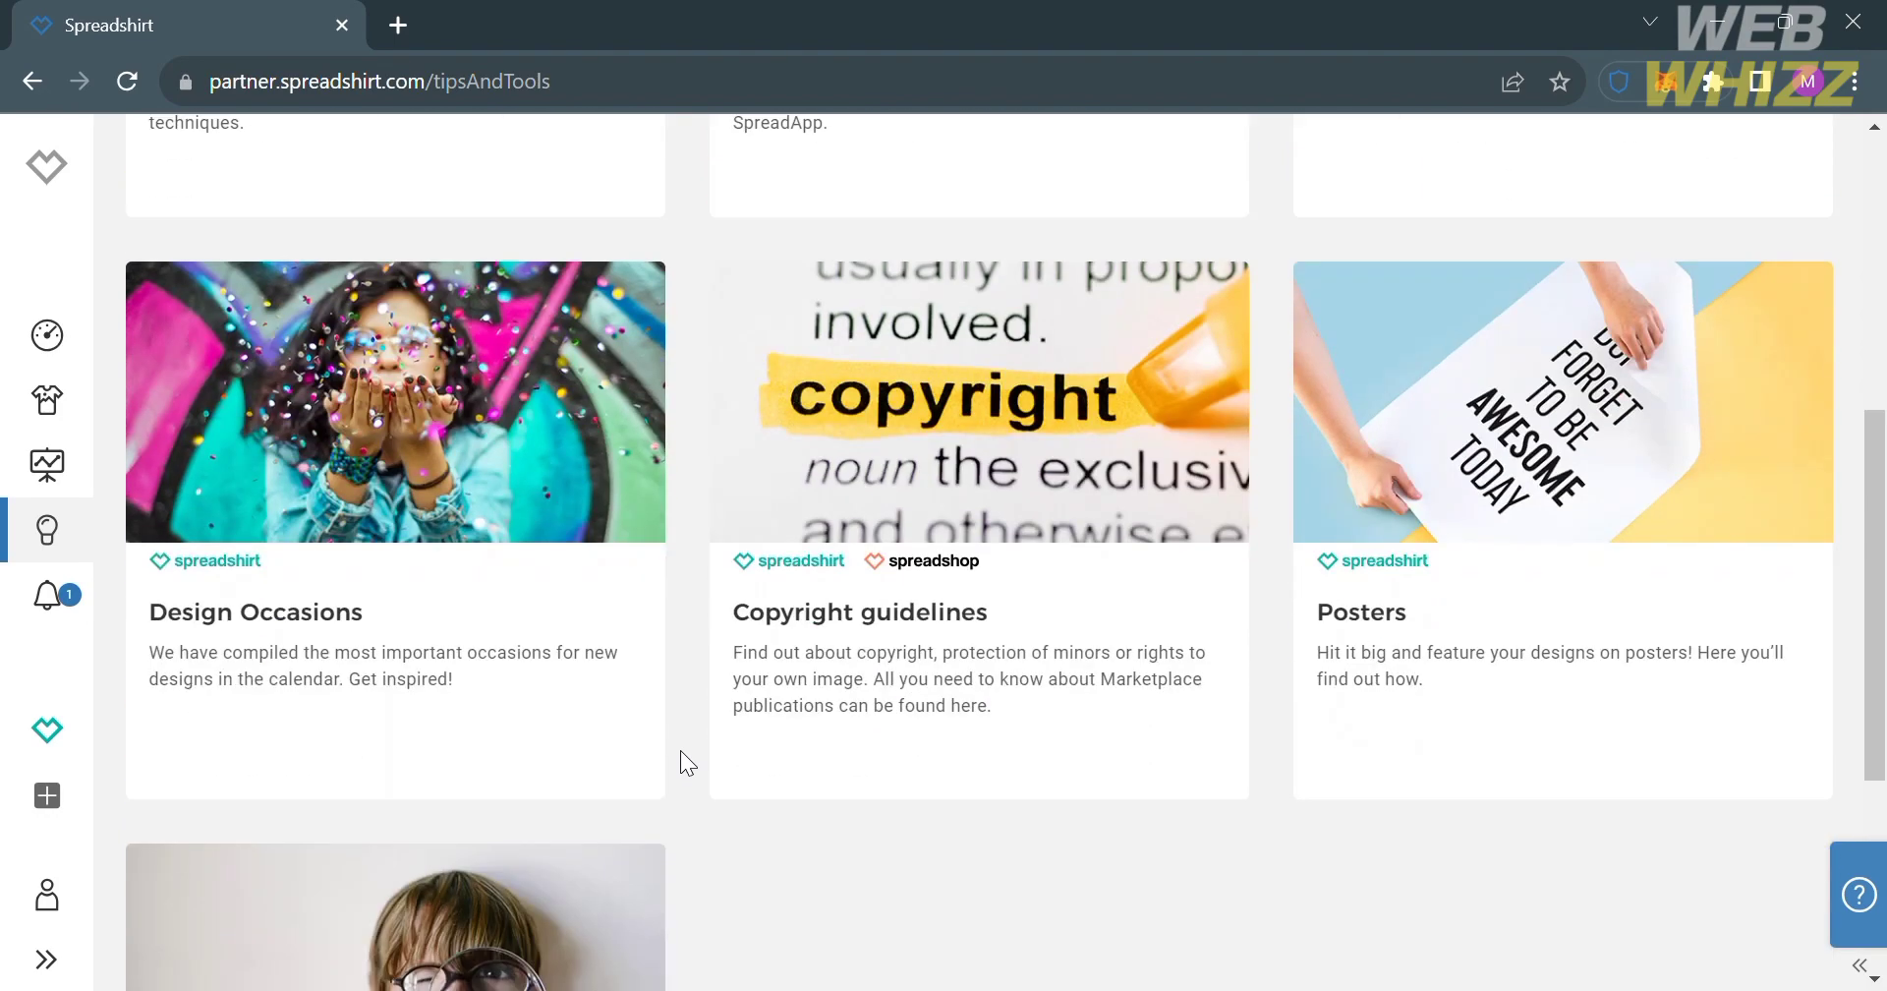
pyautogui.scroll(-4, 680, 751)
pyautogui.scroll(10, 680, 751)
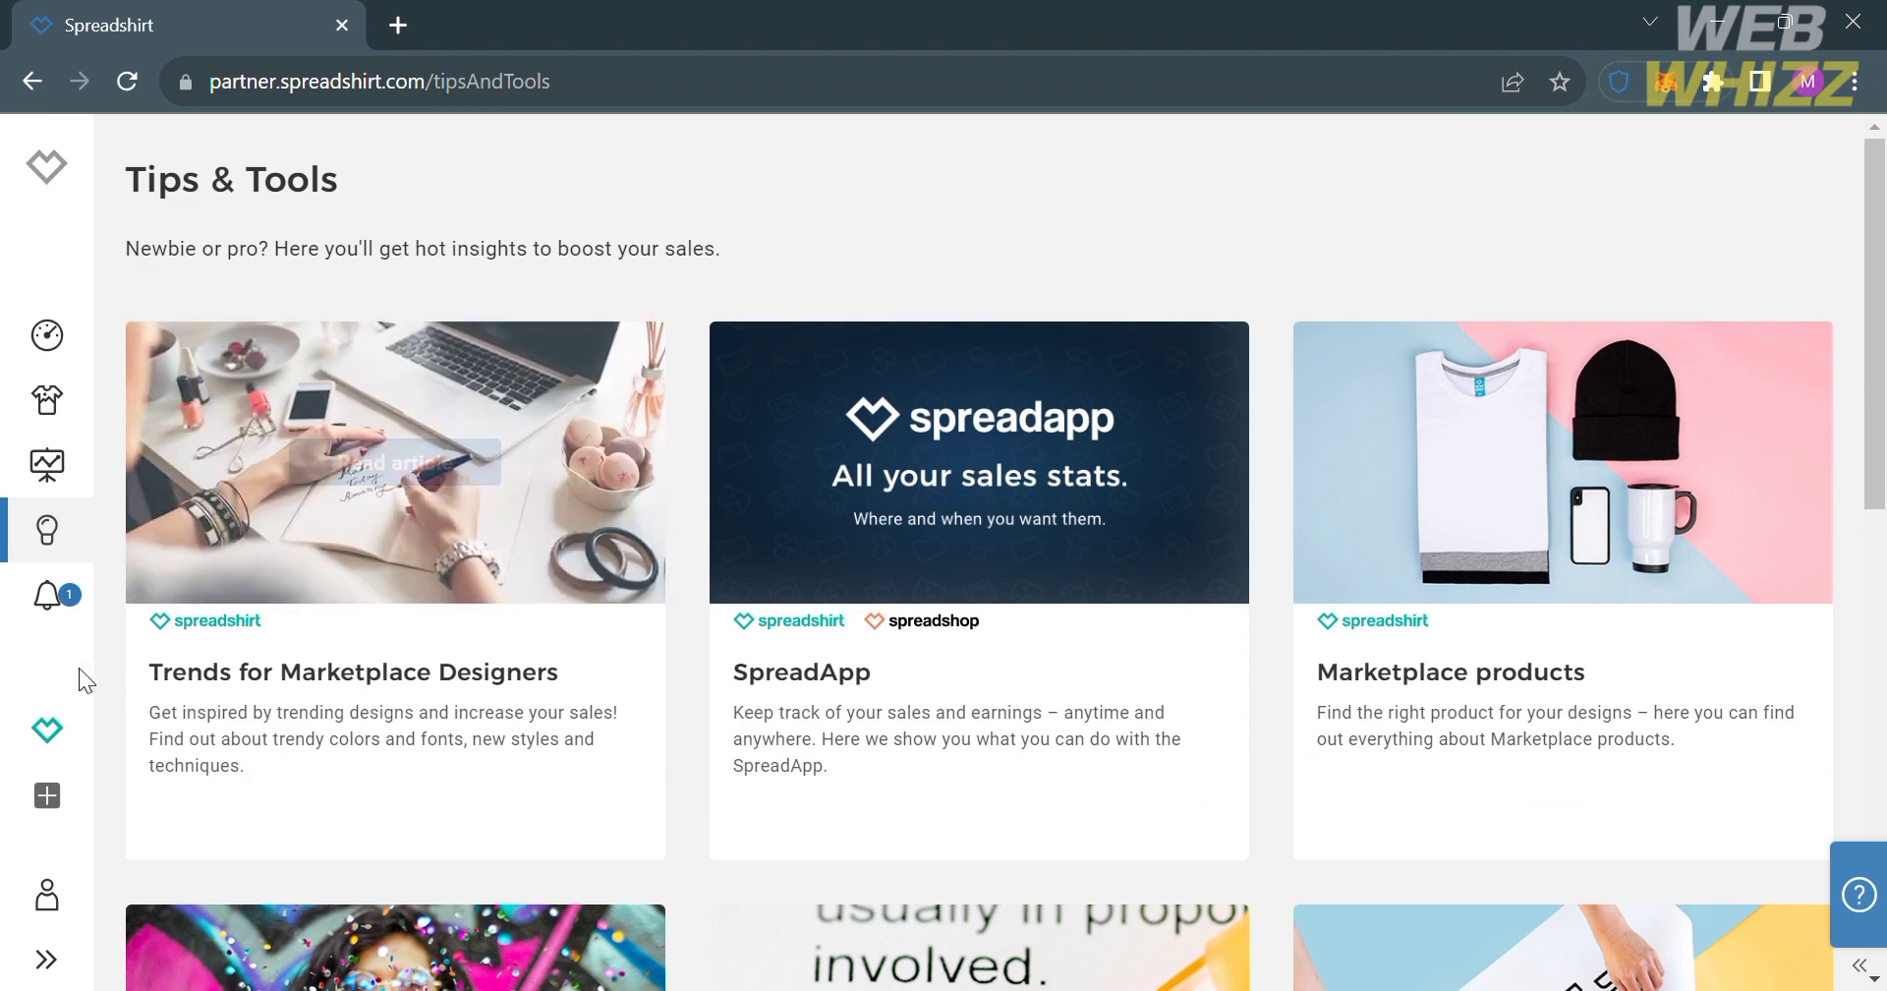
pyautogui.click(54, 599)
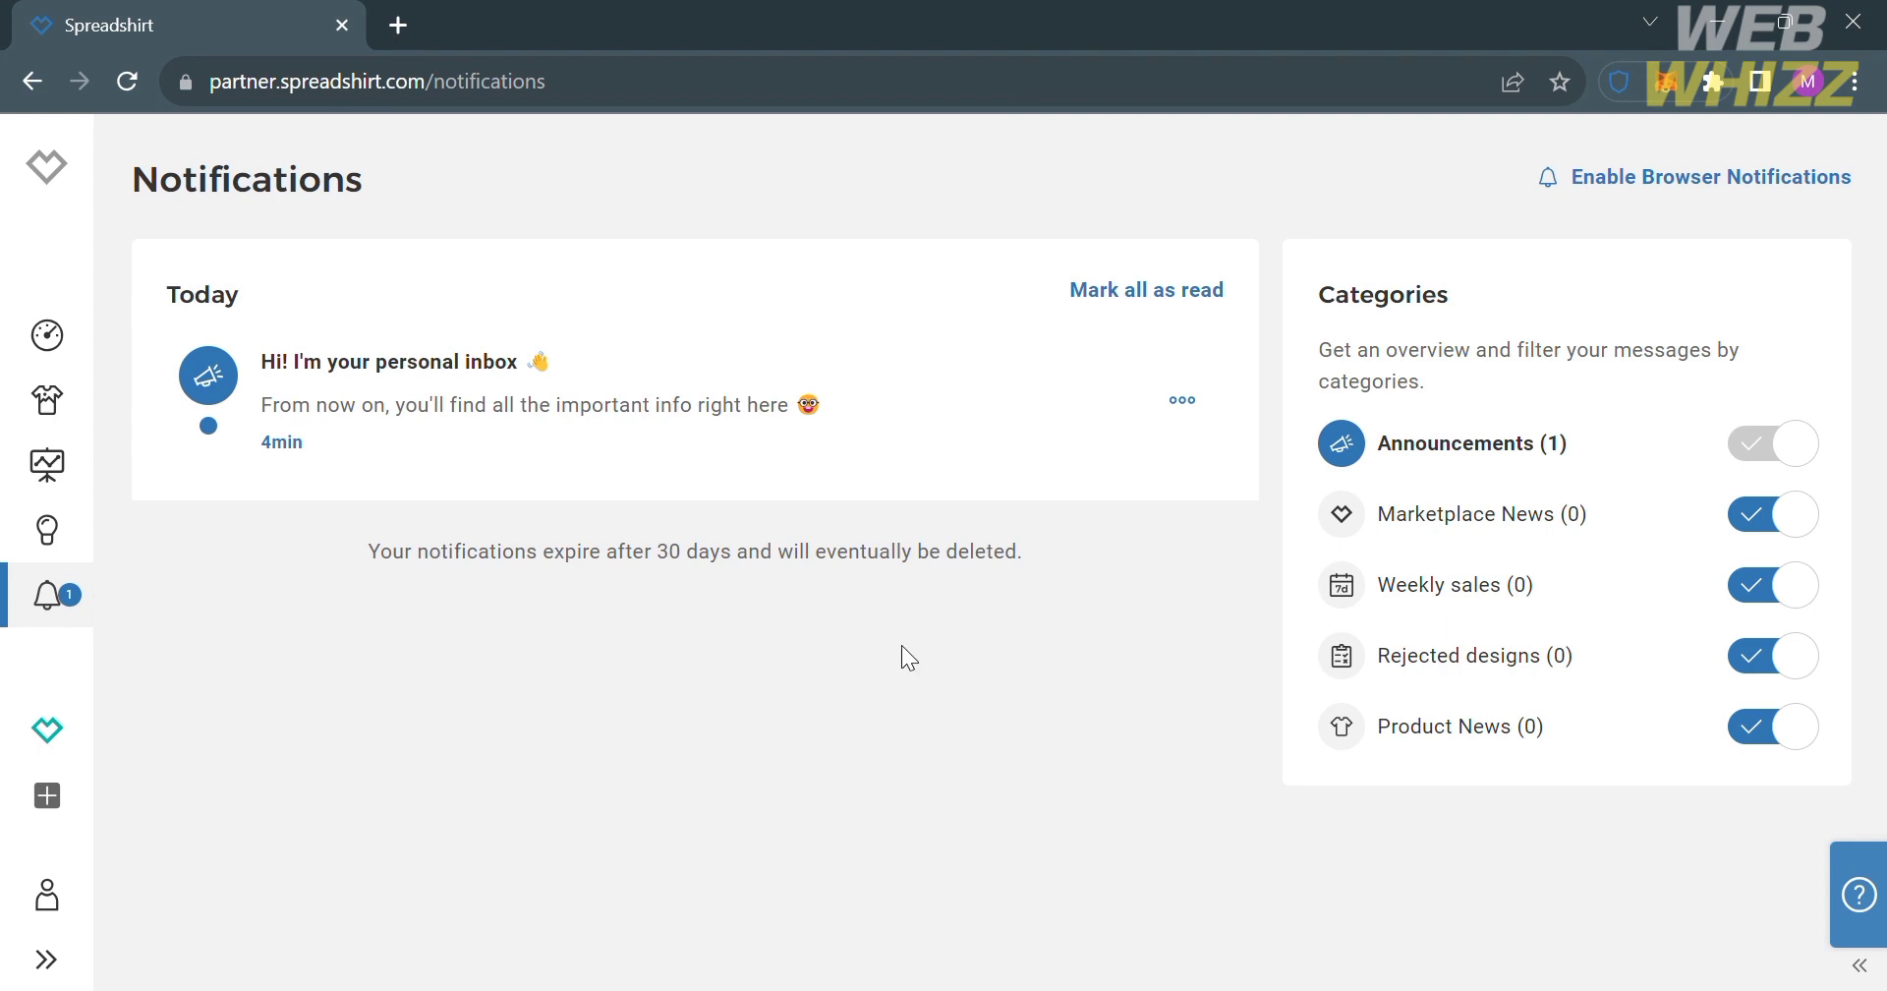
# - Open Showroom Settings and look over the profile short-description field and the empty designs list
pyautogui.click(51, 739)
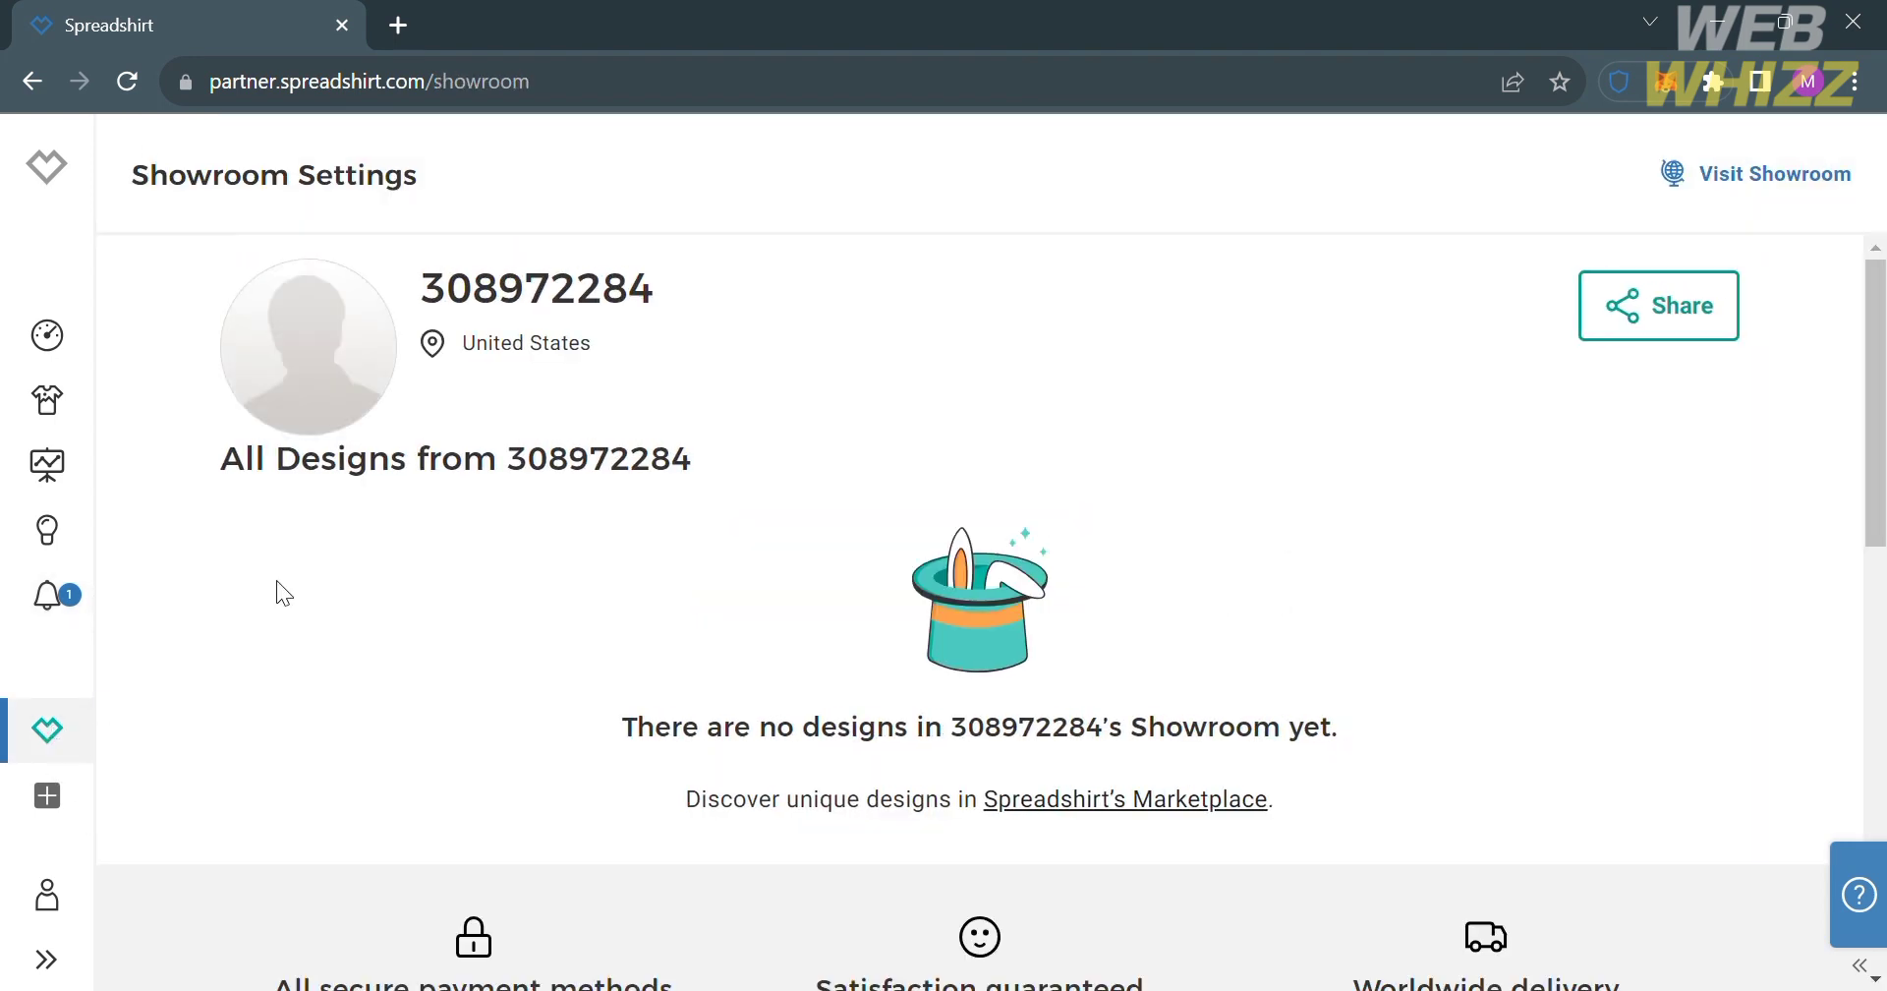
pyautogui.scroll(-4, 407, 771)
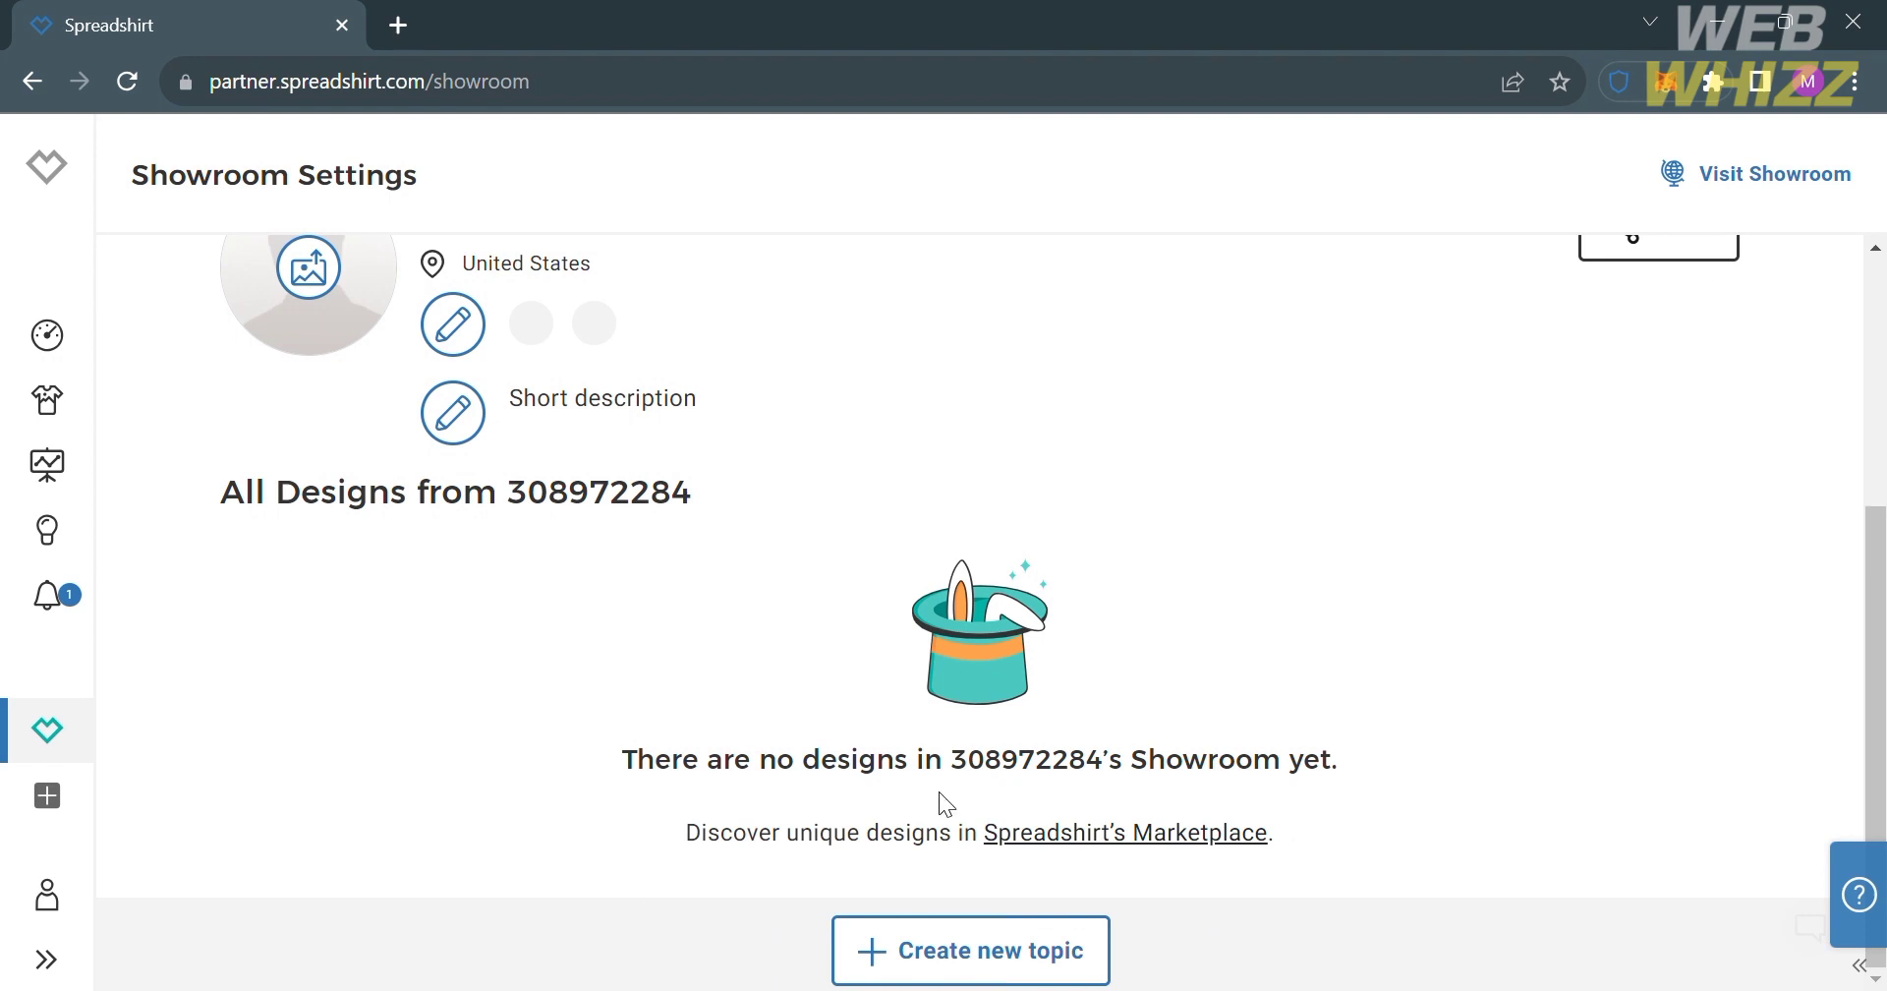
# - Start a new Spreadshop, enter its shop name, and open it to reach the Minimal/Focus theme choice
pyautogui.click(48, 796)
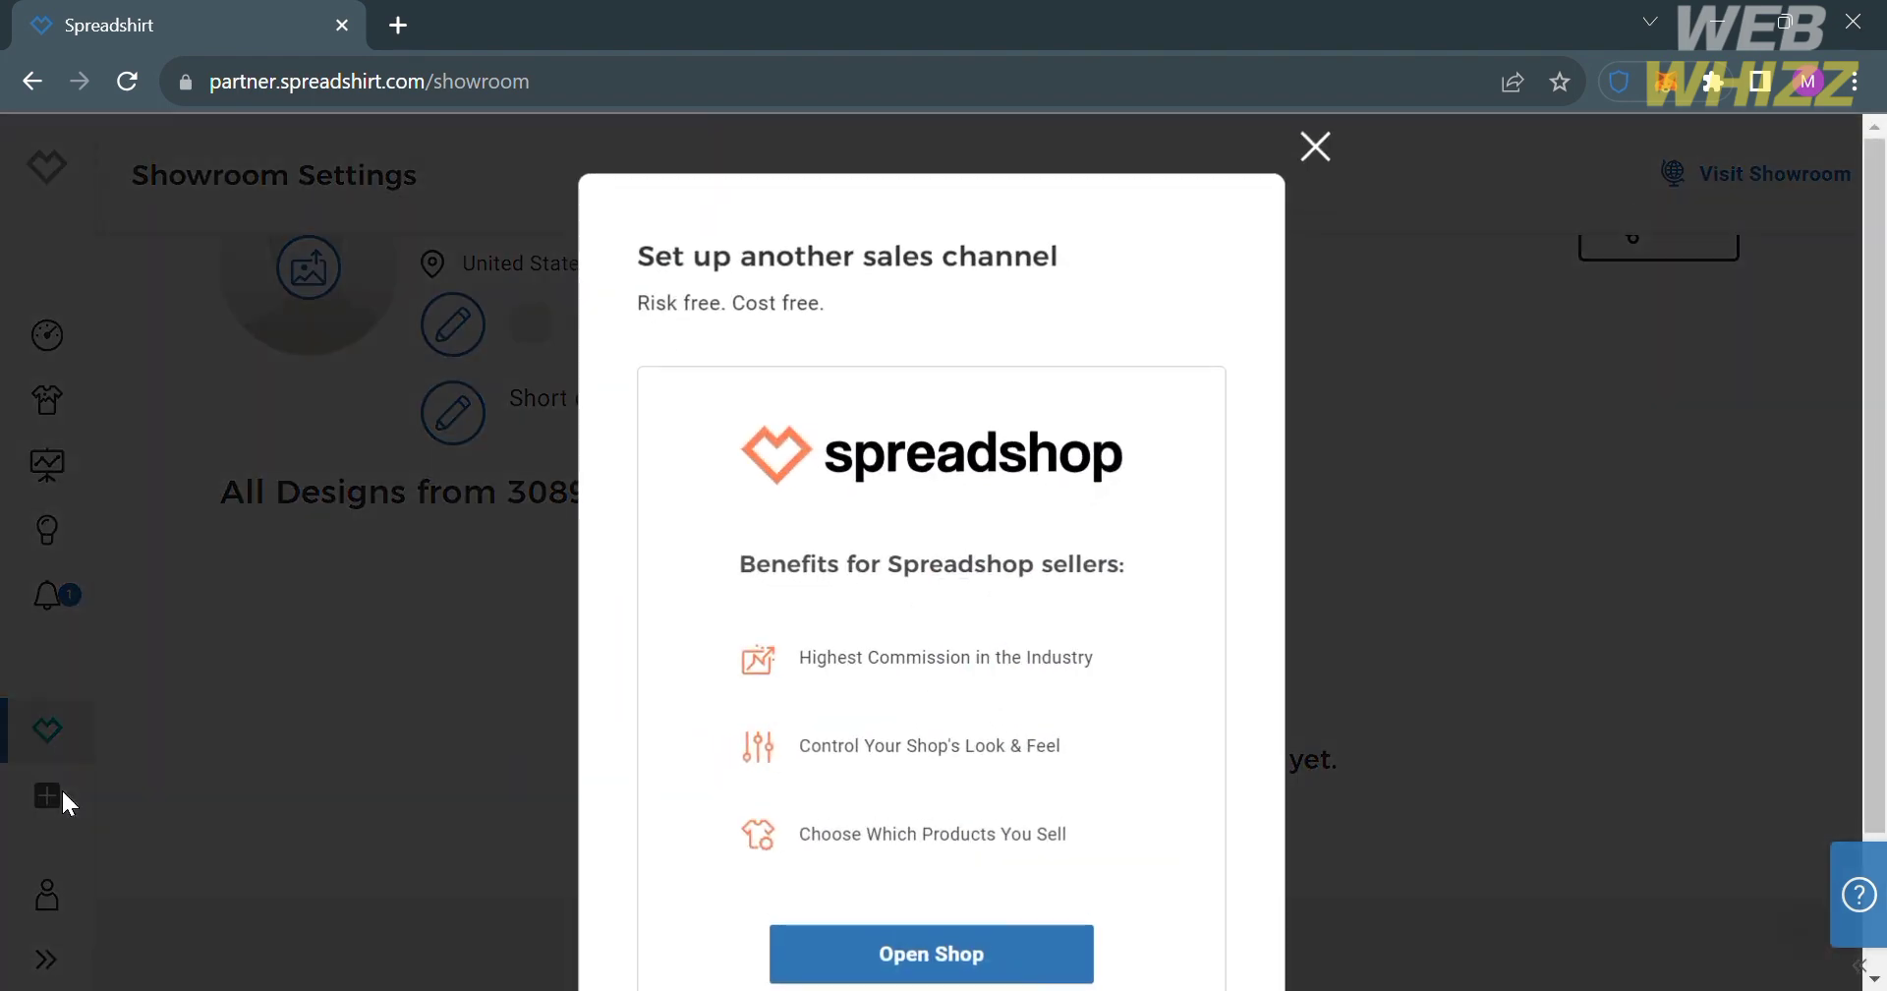
pyautogui.click(976, 973)
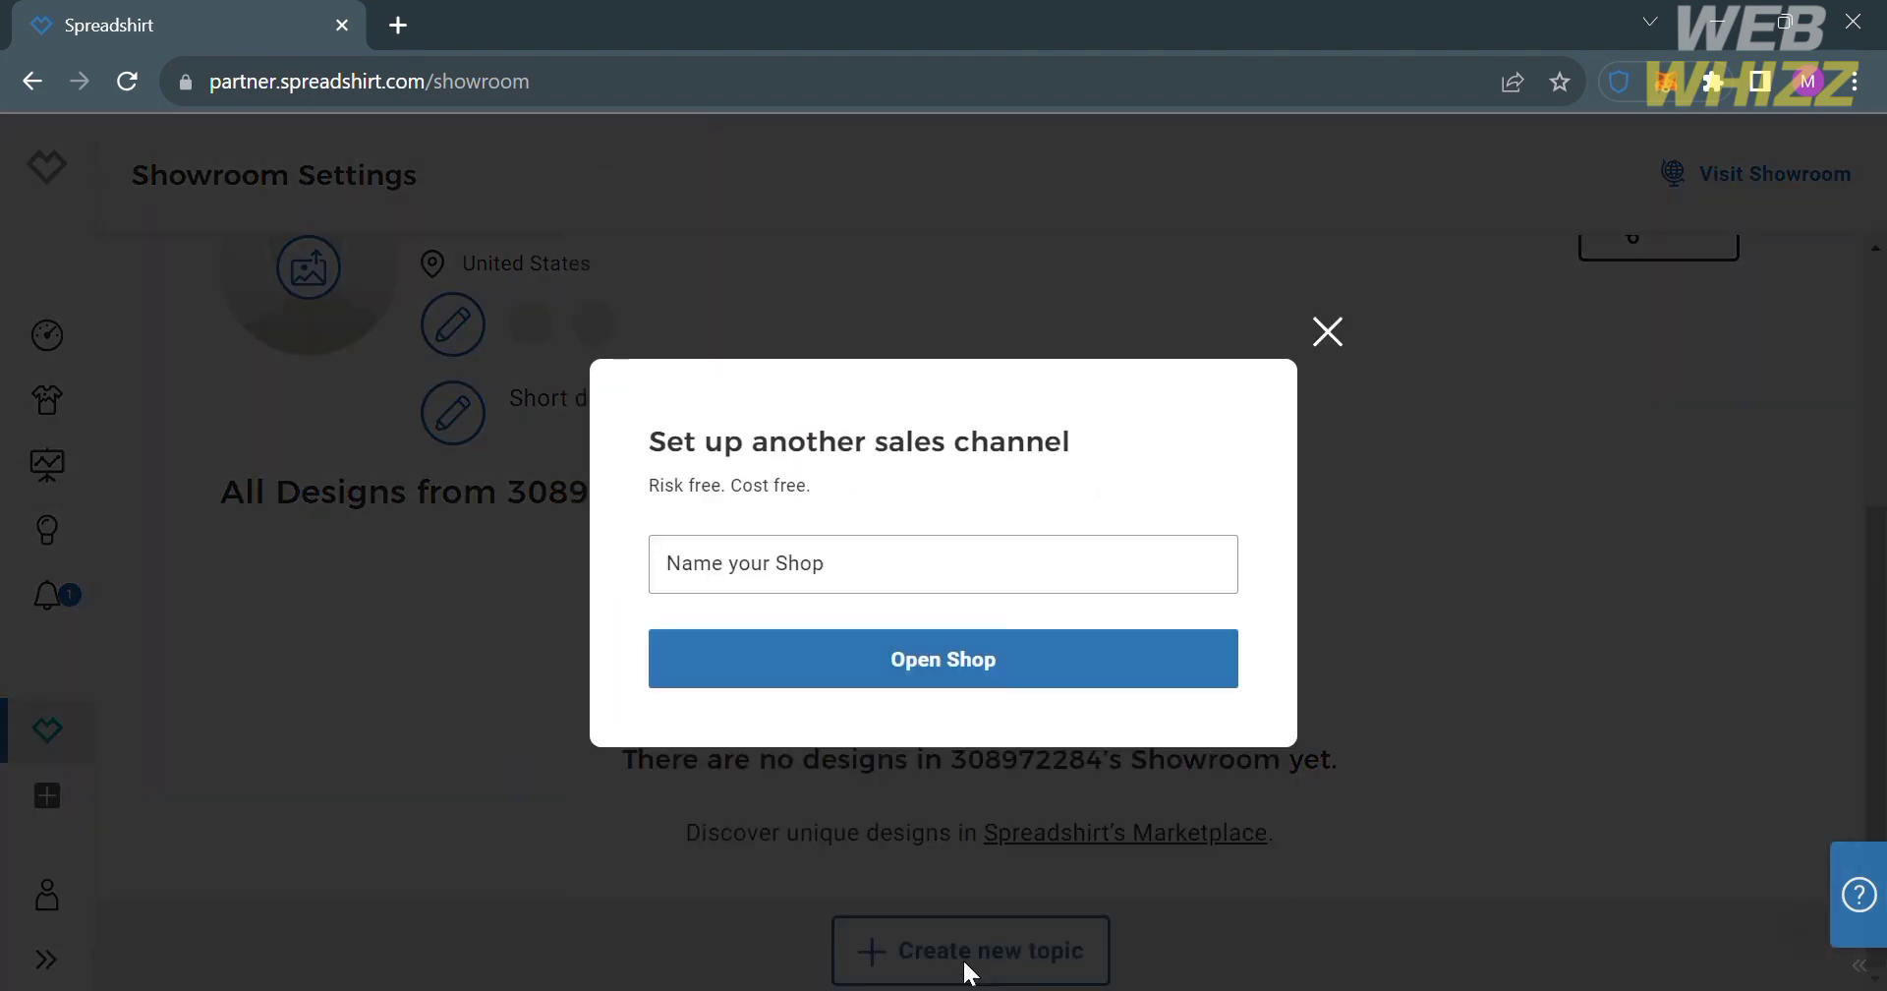
pyautogui.click(858, 599)
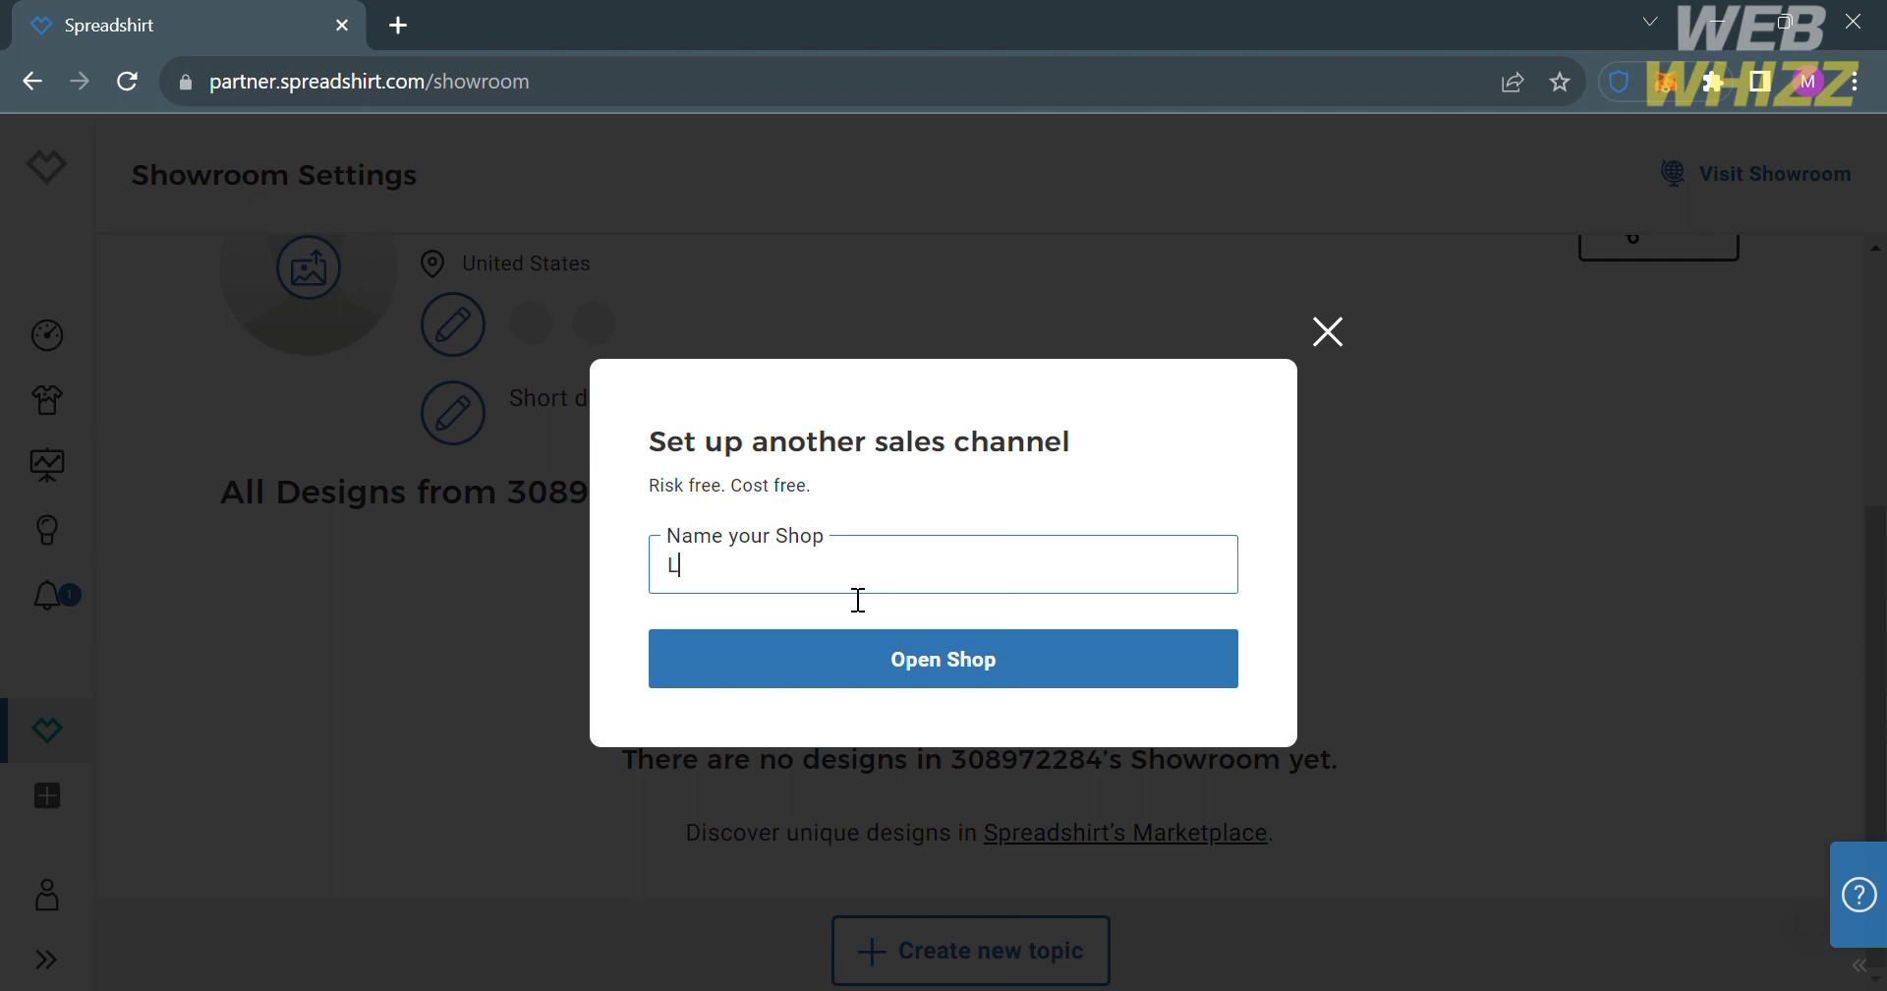
pyautogui.write('LV')
pyautogui.press('BackSpace')
pyautogui.write('ond0')
pyautogui.click(1015, 671)
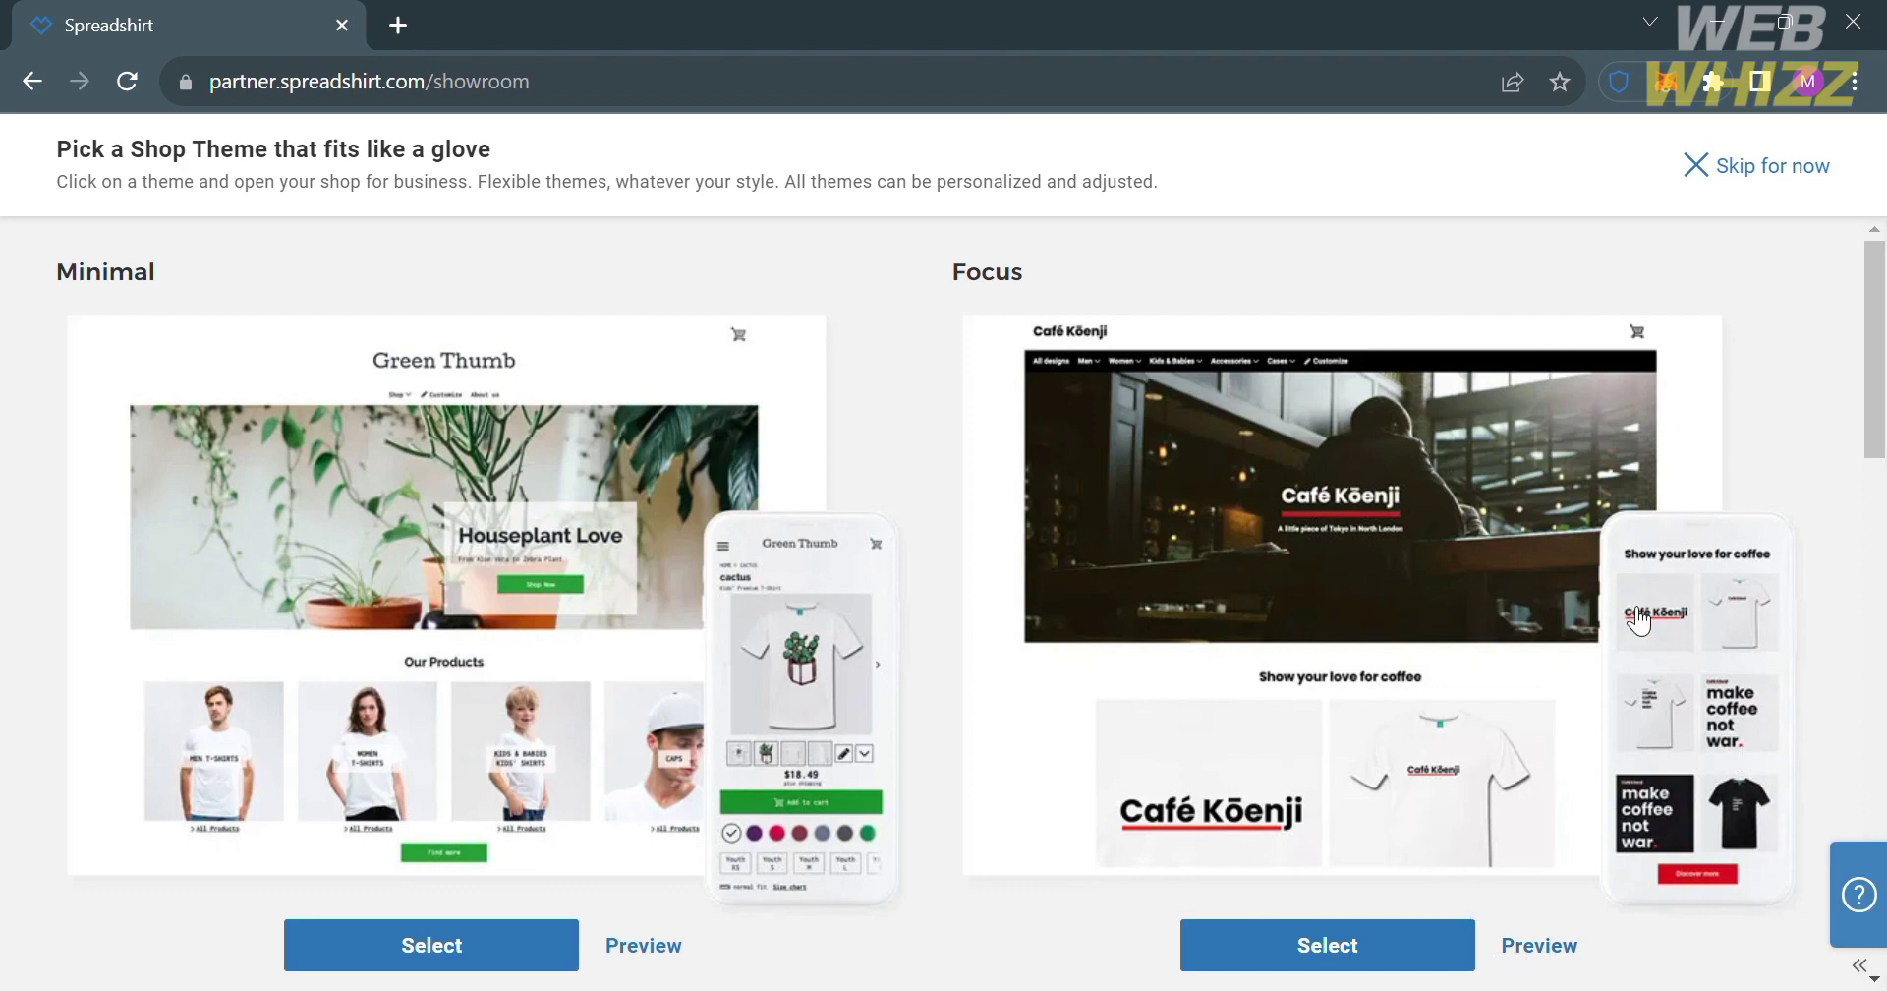
# - Select the Focus theme, show a logo instead of the shop name, and save the Spreadshop setup
pyautogui.click(1329, 946)
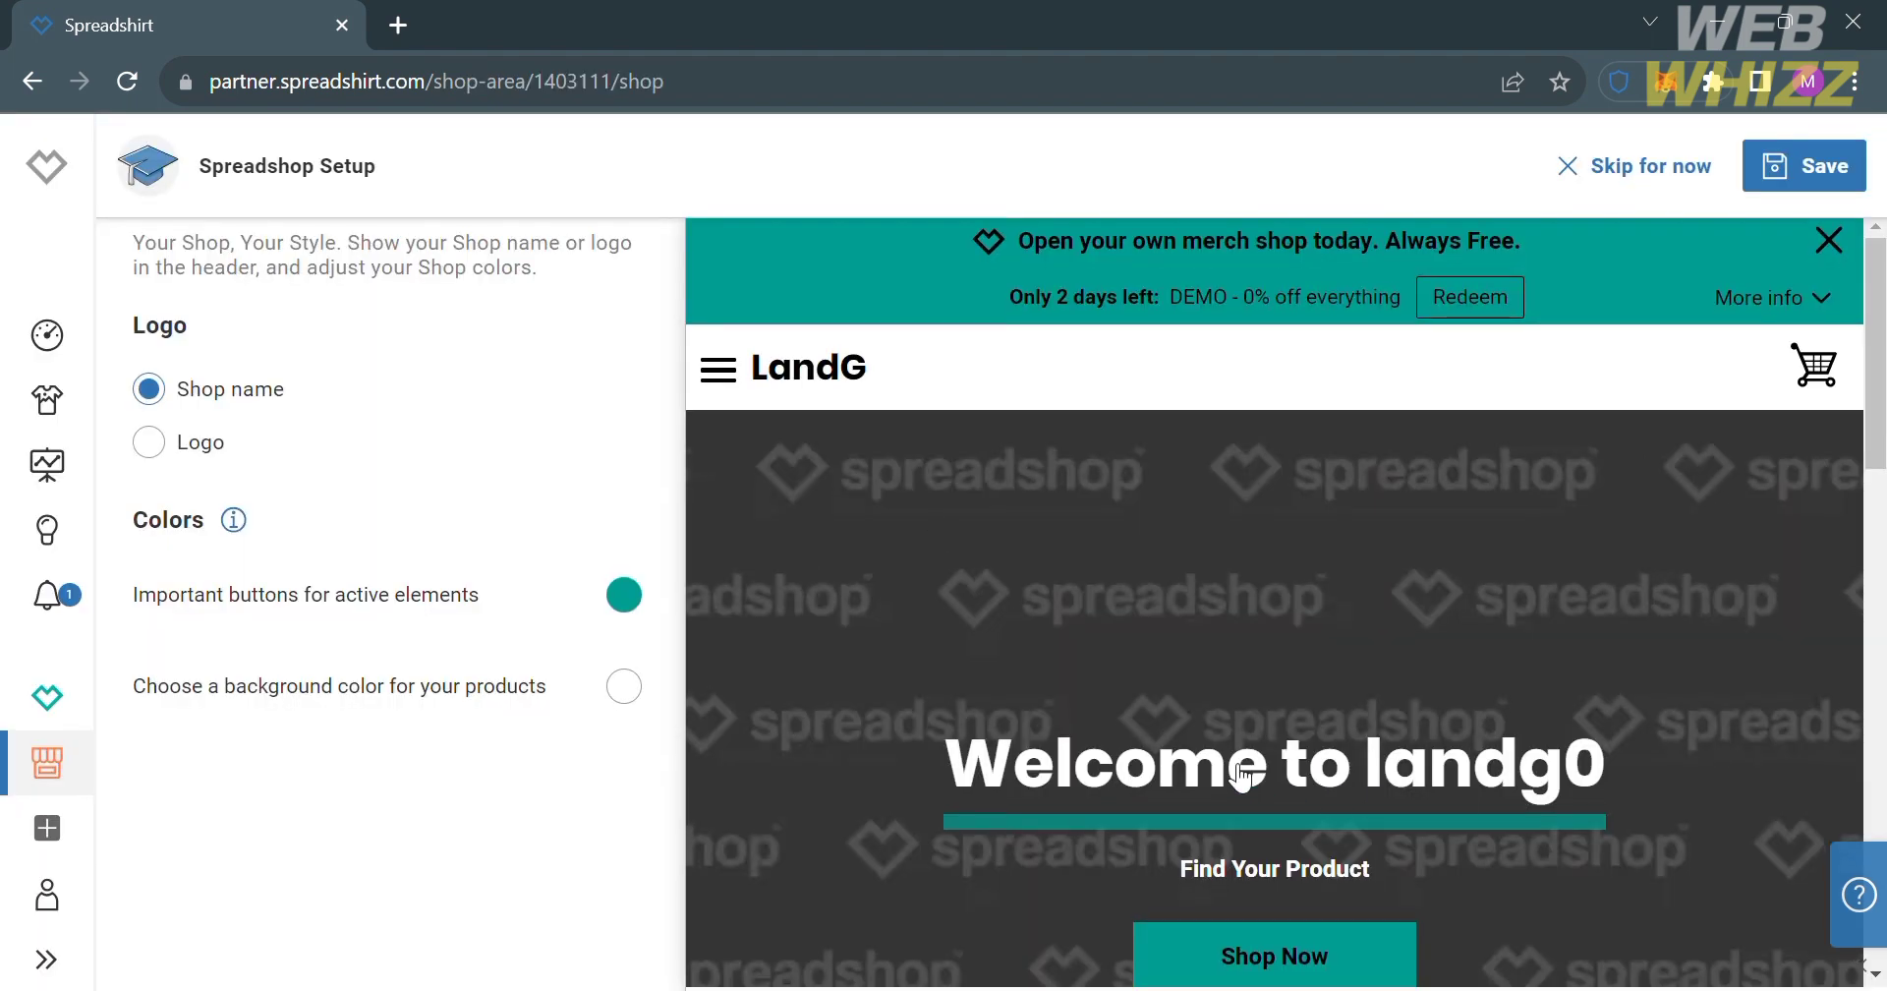
pyautogui.scroll(-5, 1241, 776)
pyautogui.scroll(4, 1242, 777)
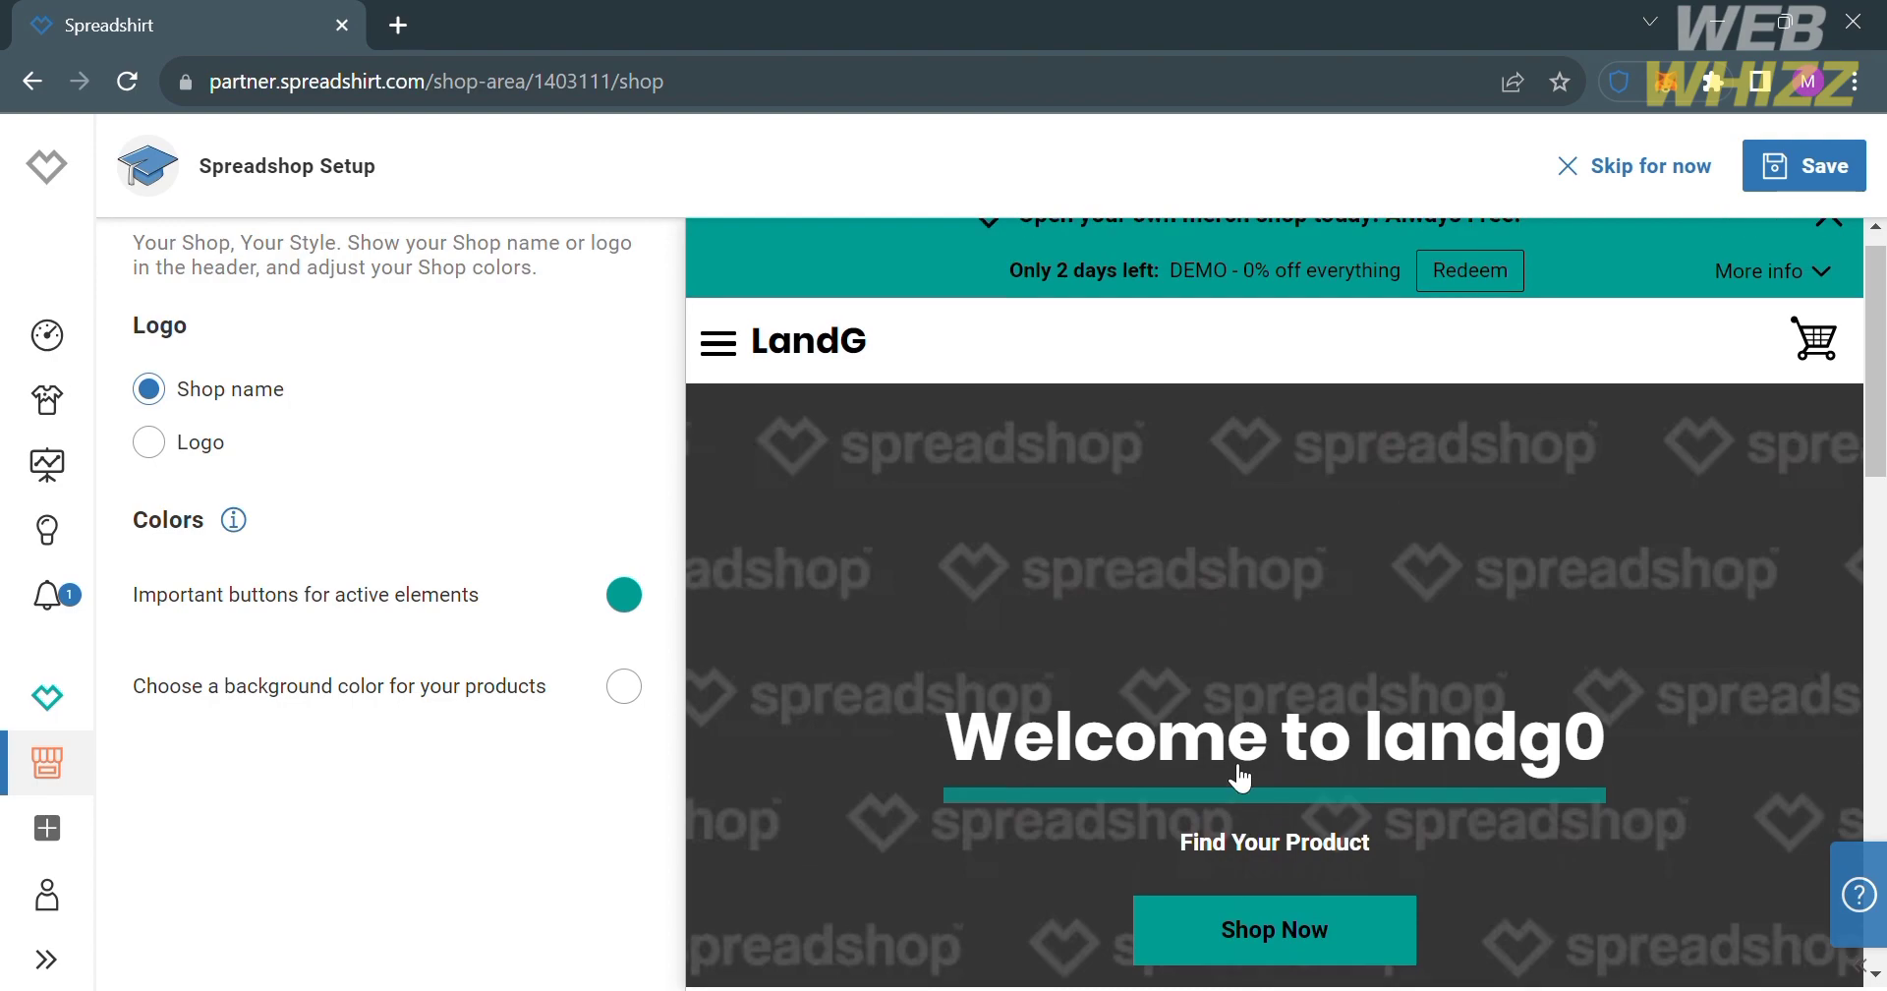
pyautogui.scroll(1, 1242, 777)
pyautogui.scroll(-10, 1241, 776)
pyautogui.scroll(-2, 1241, 776)
pyautogui.scroll(10, 1228, 763)
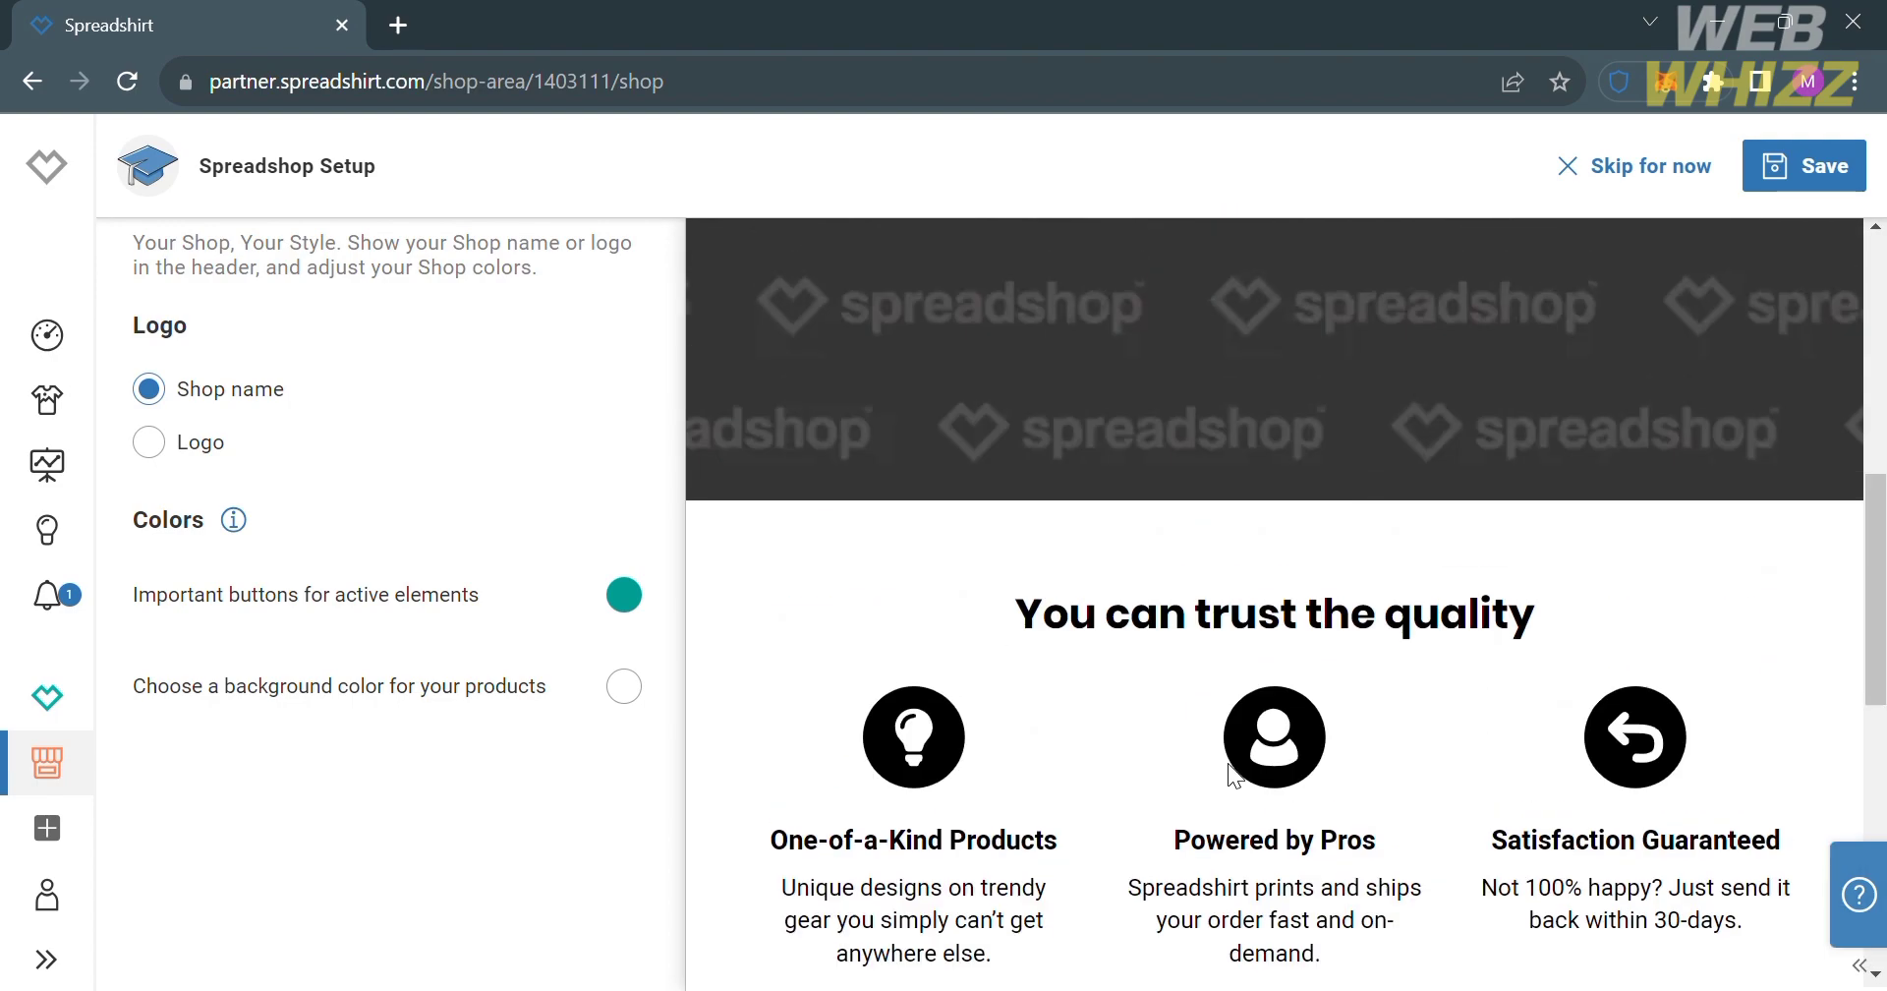
pyautogui.click(157, 448)
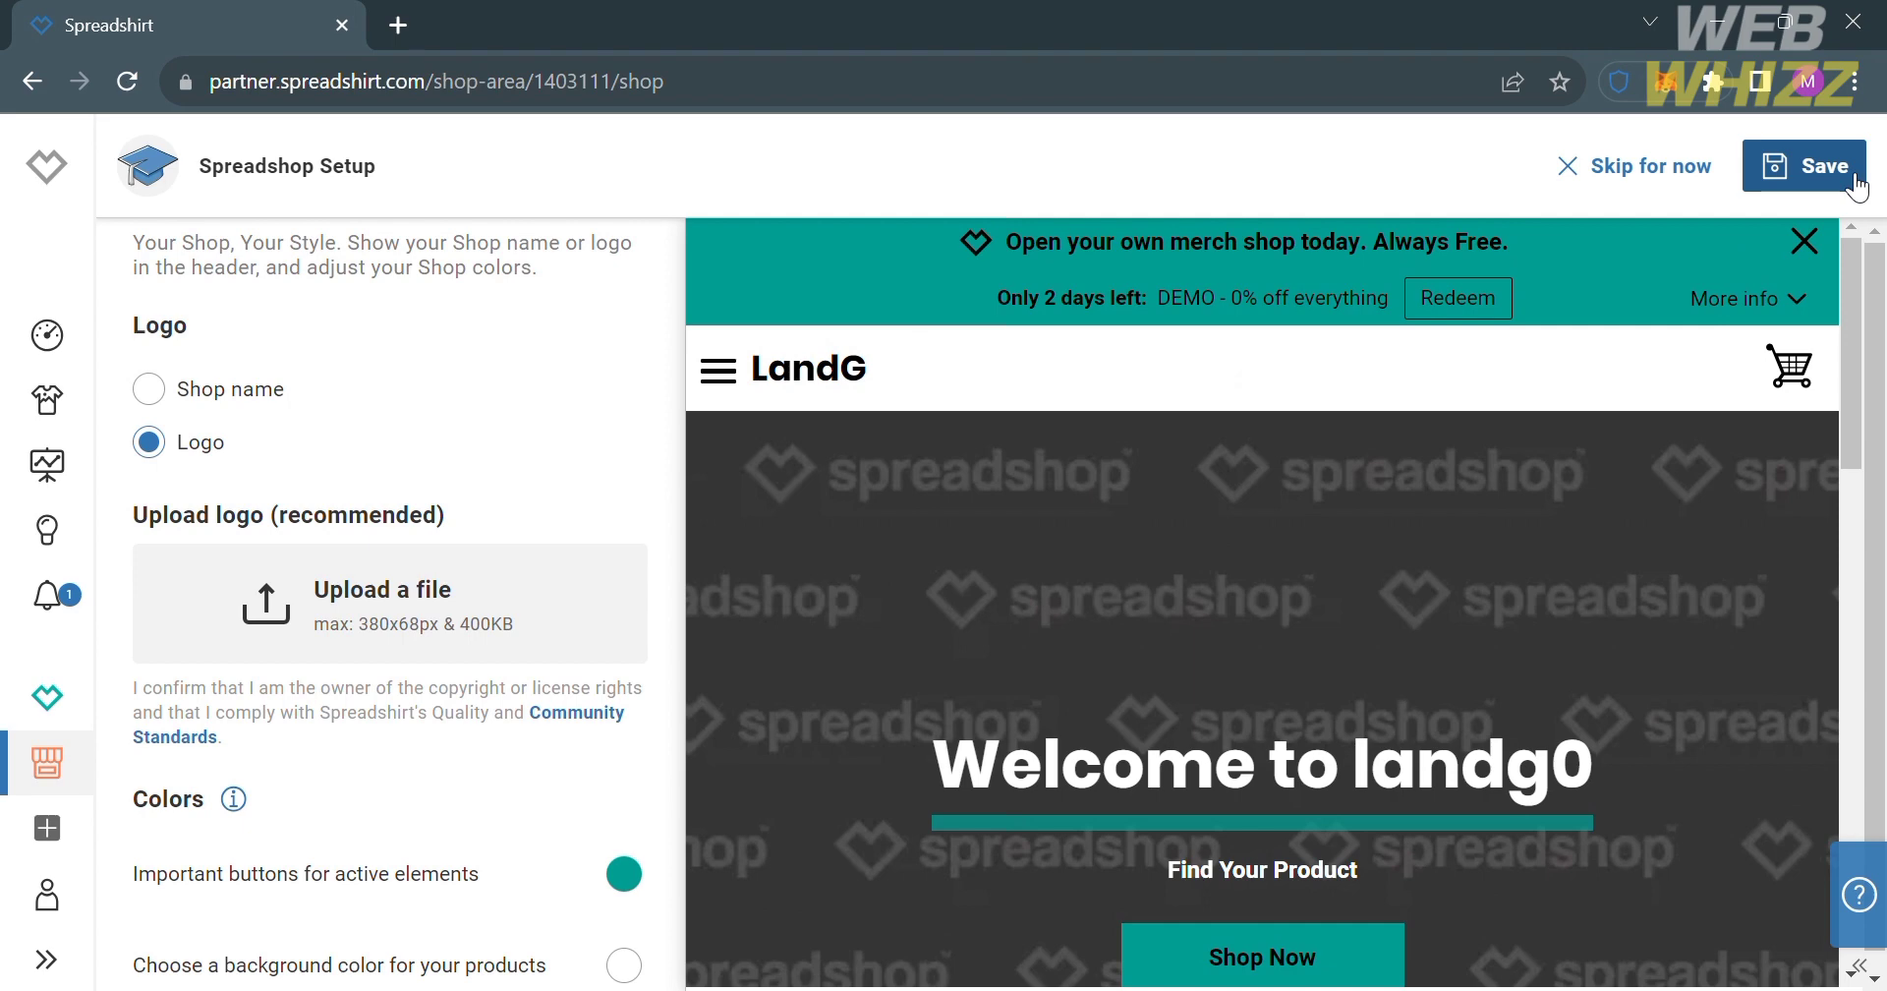
pyautogui.click(1805, 165)
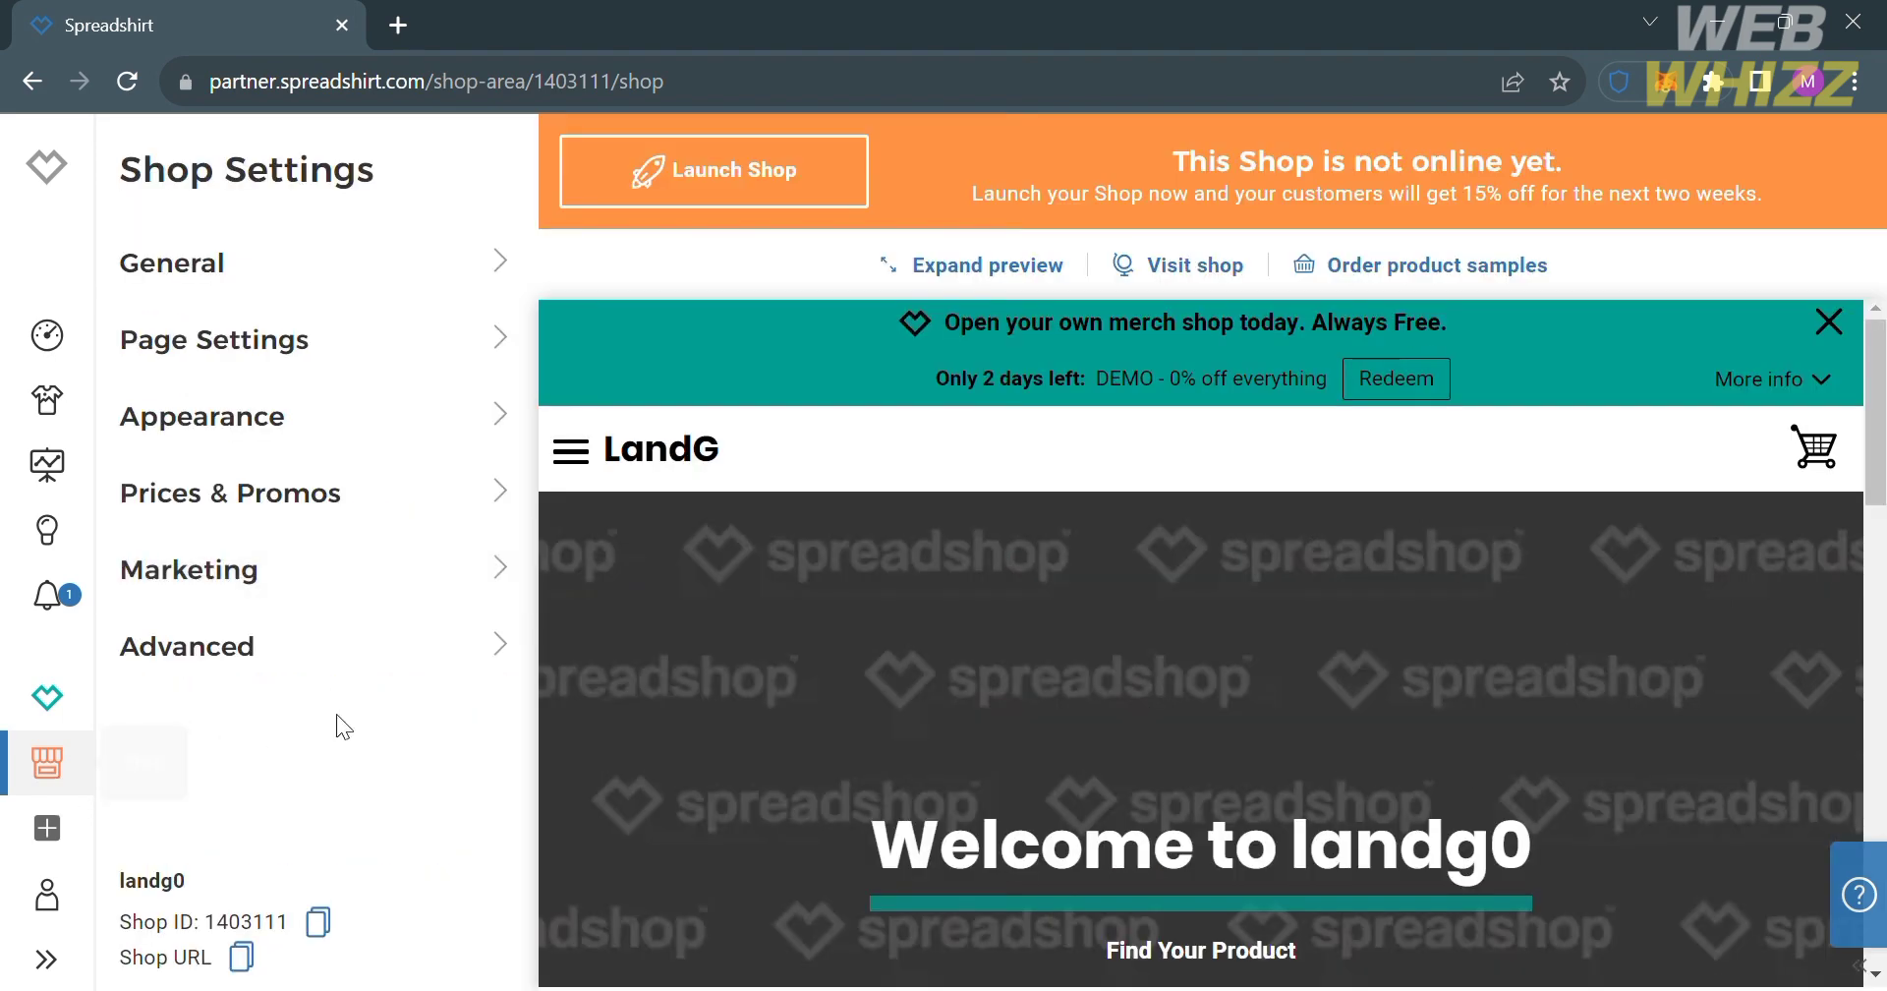
# - Expand the sidebar labels, check the dashboard checklist, and return to the Designs upload page
pyautogui.click(47, 894)
pyautogui.click(52, 959)
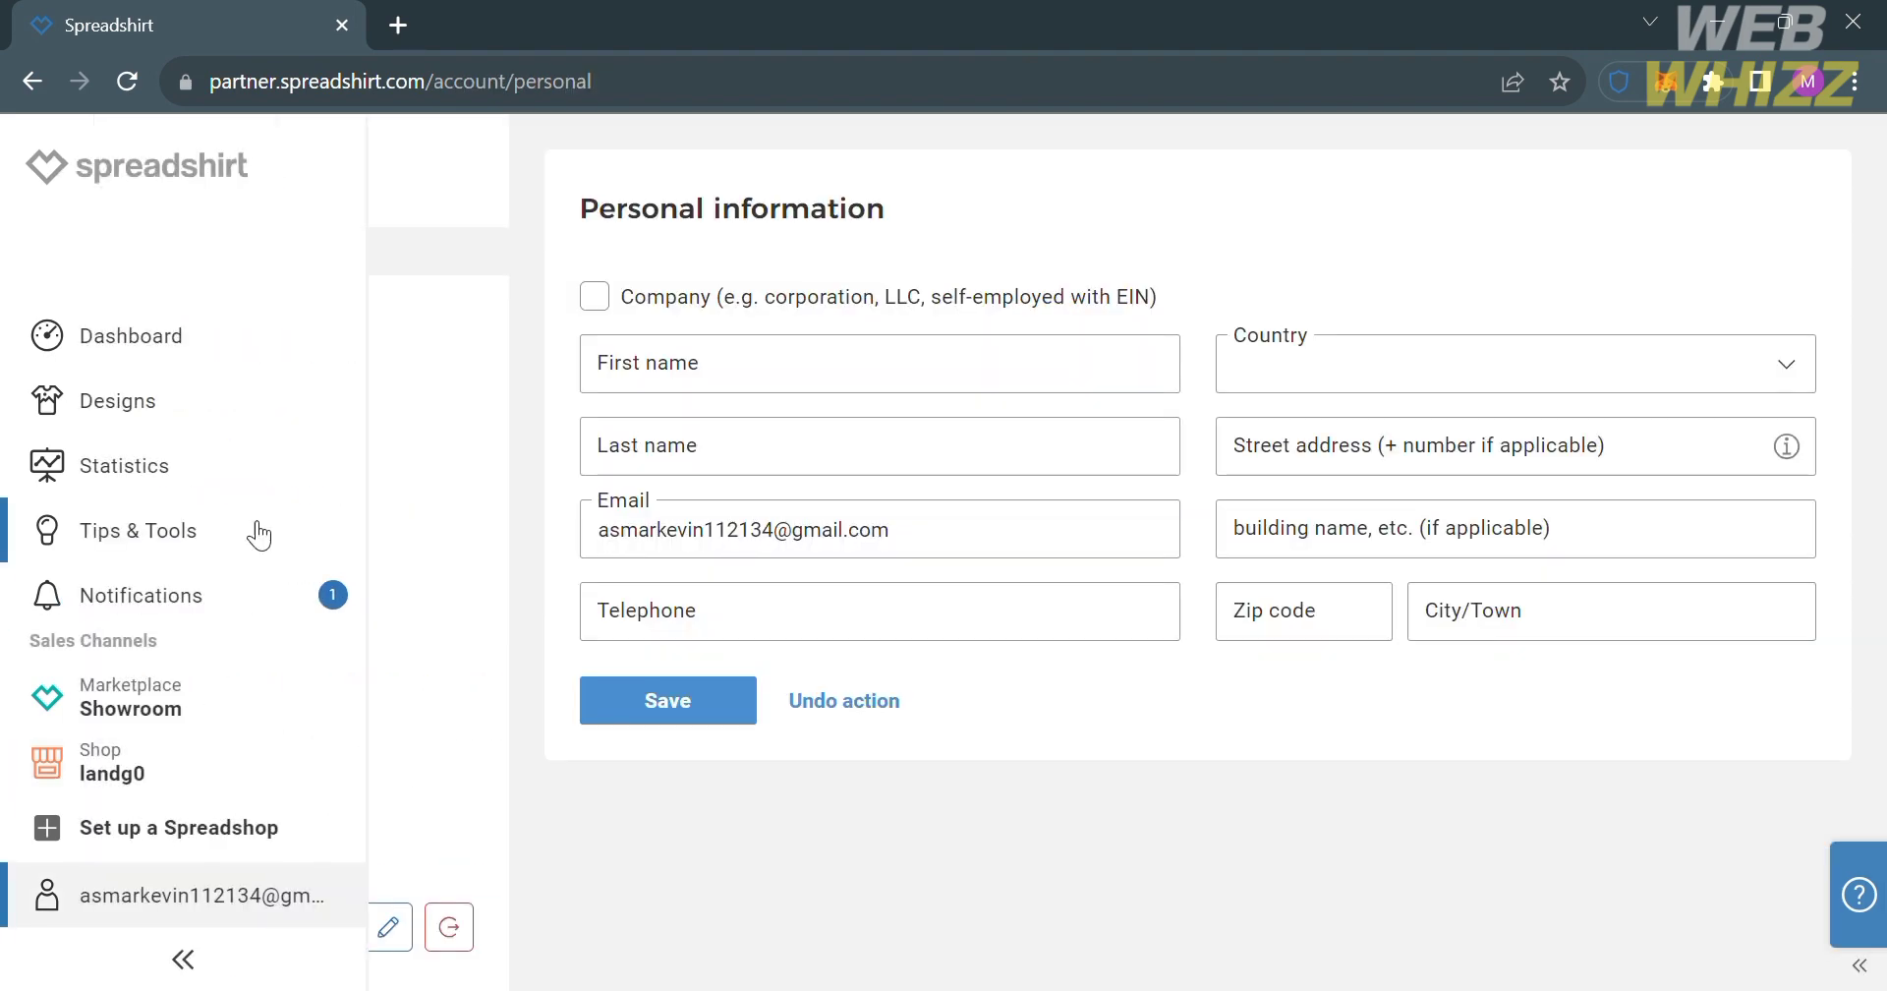
pyautogui.click(232, 346)
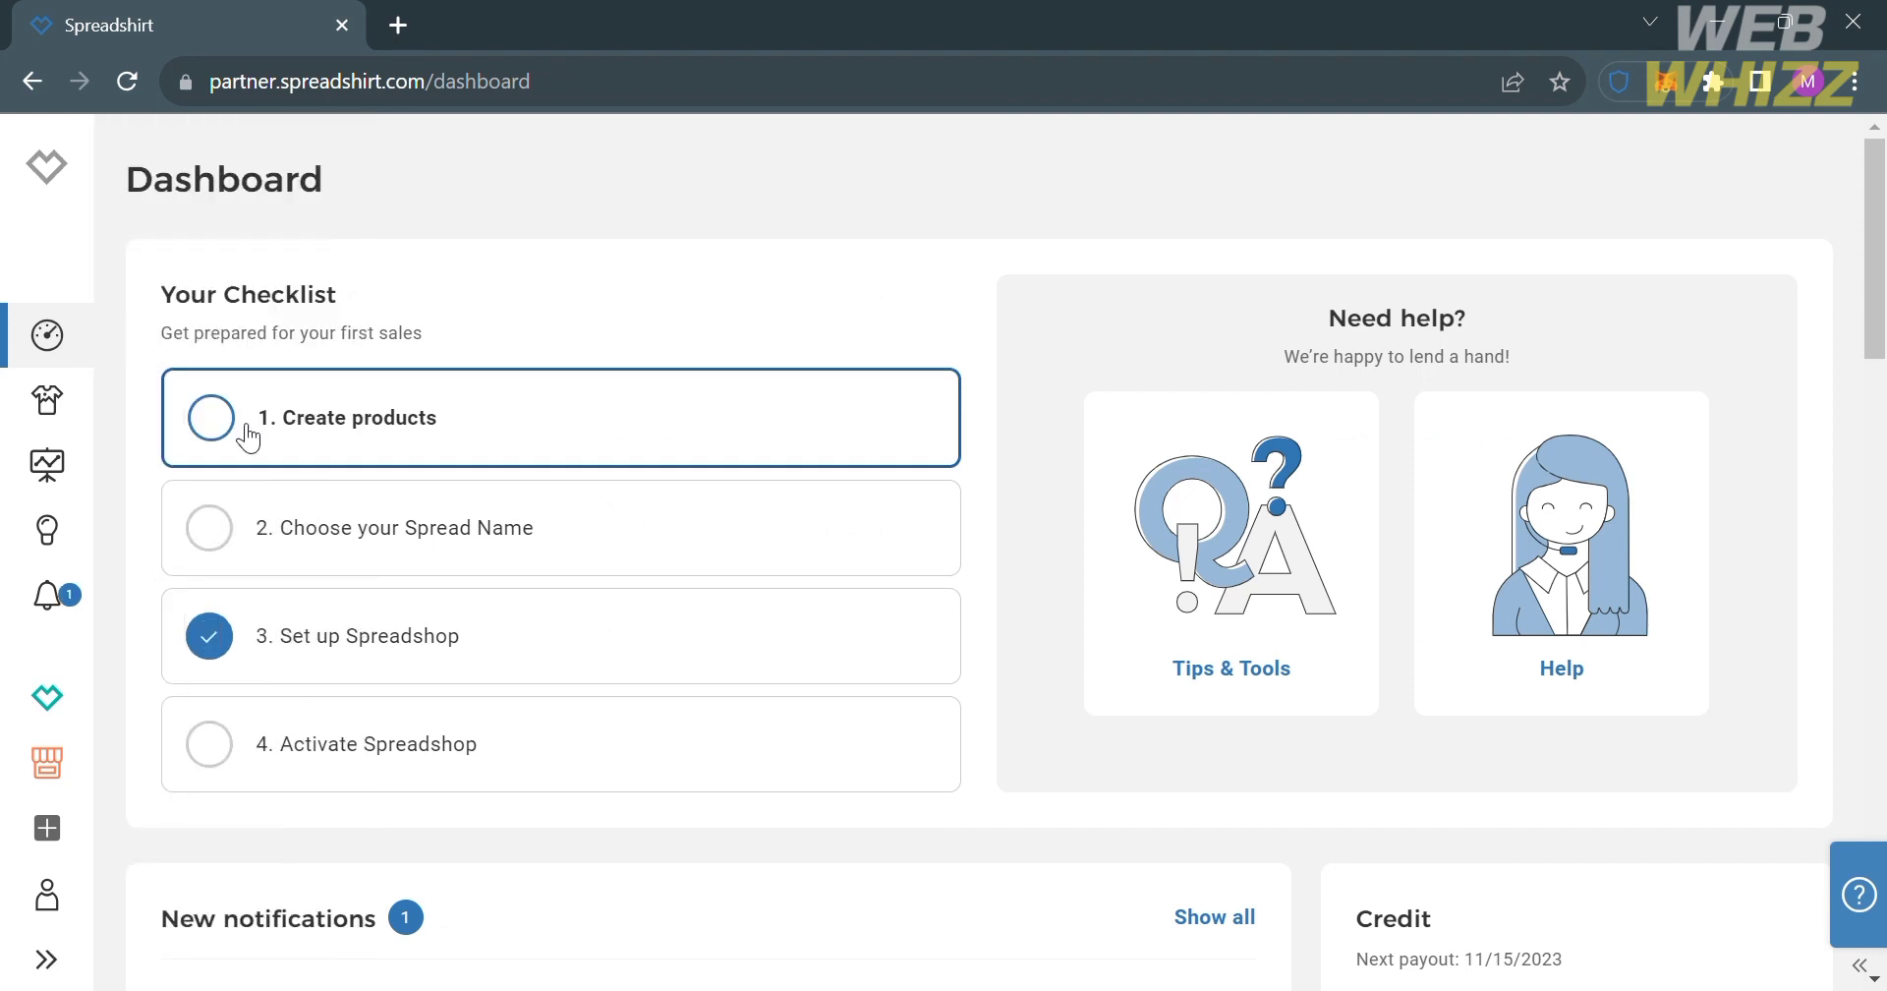
pyautogui.click(48, 431)
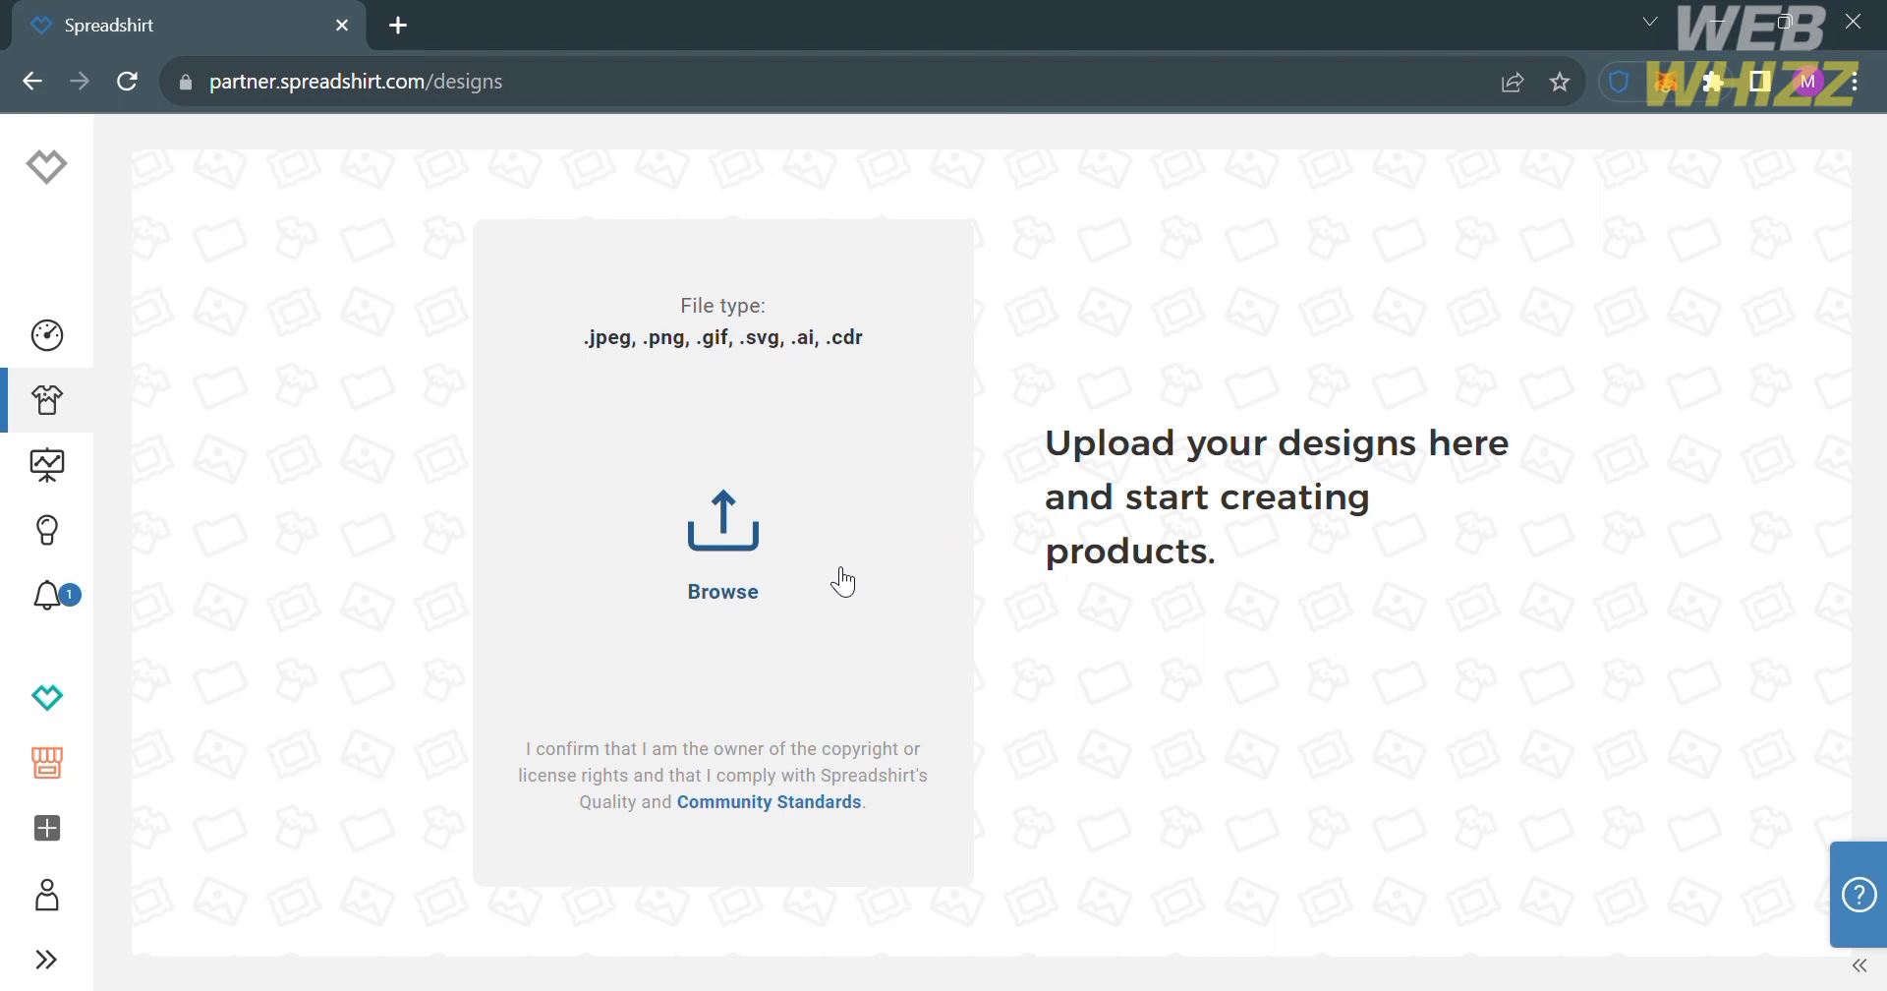
# - Upload the anime design file and open its card to start creating products
pyautogui.click(711, 567)
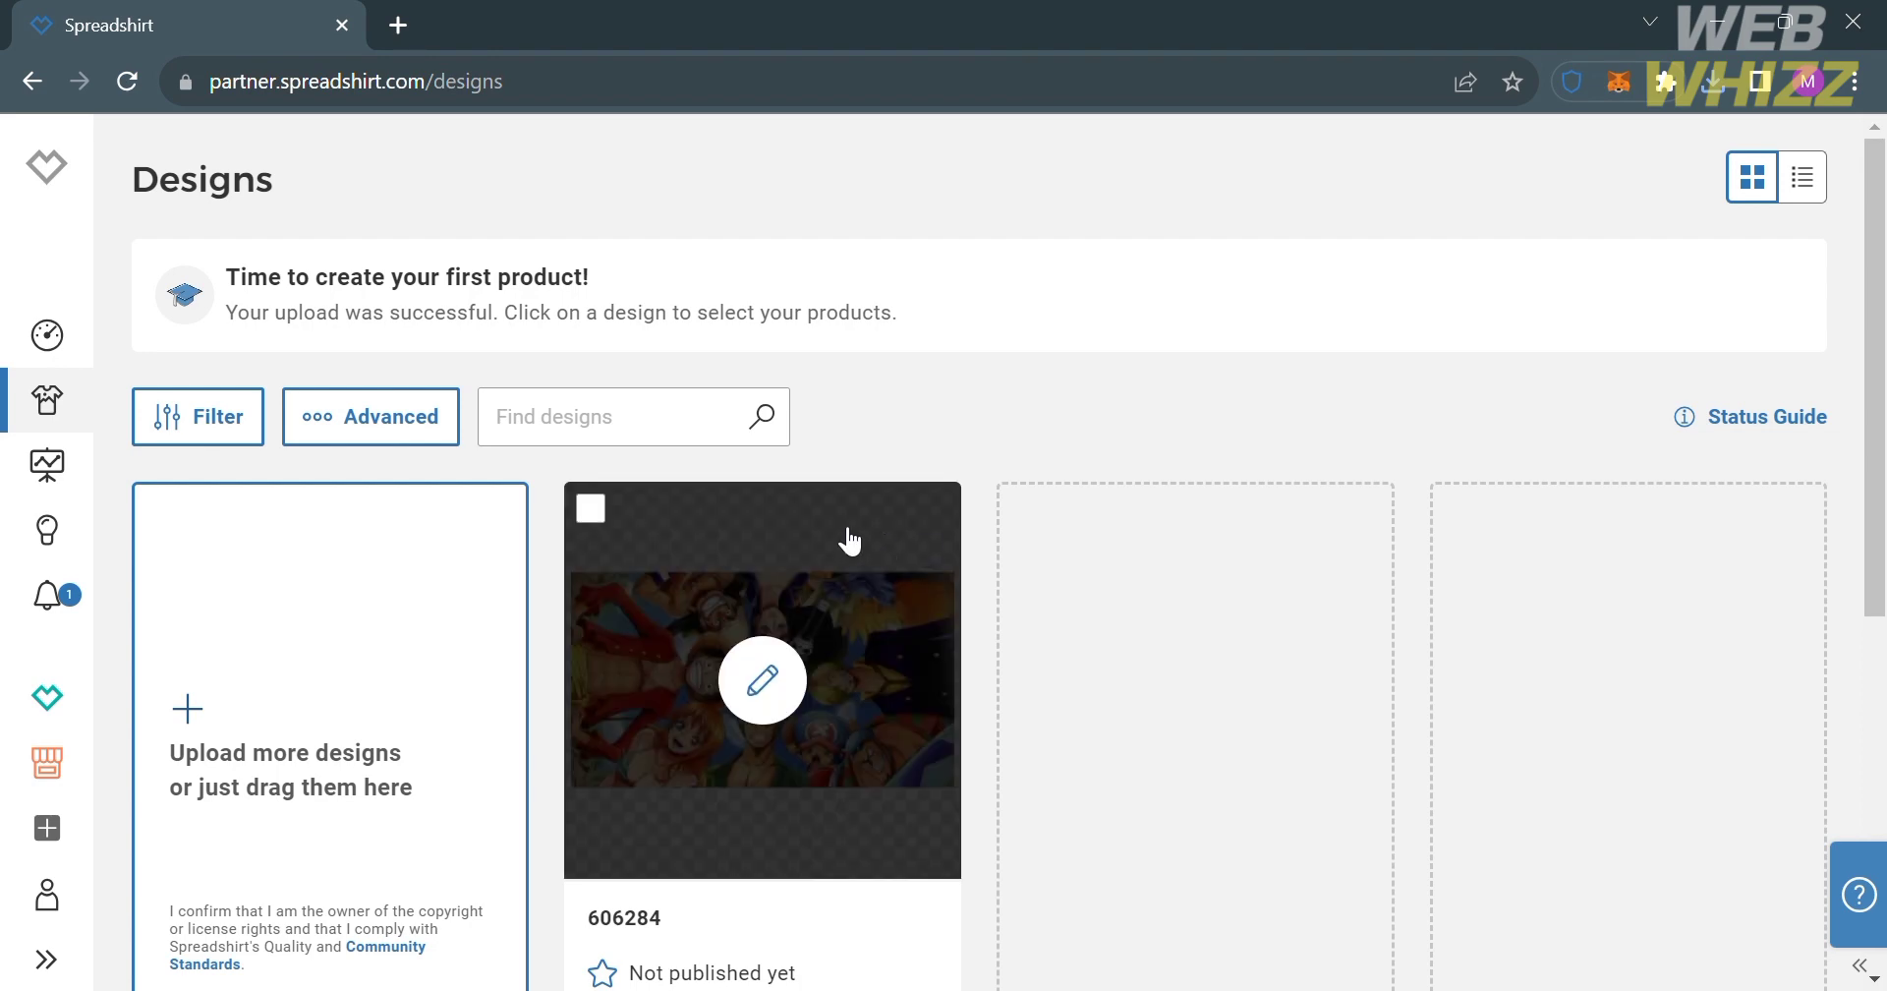
pyautogui.scroll(-3, 680, 508)
pyautogui.click(741, 546)
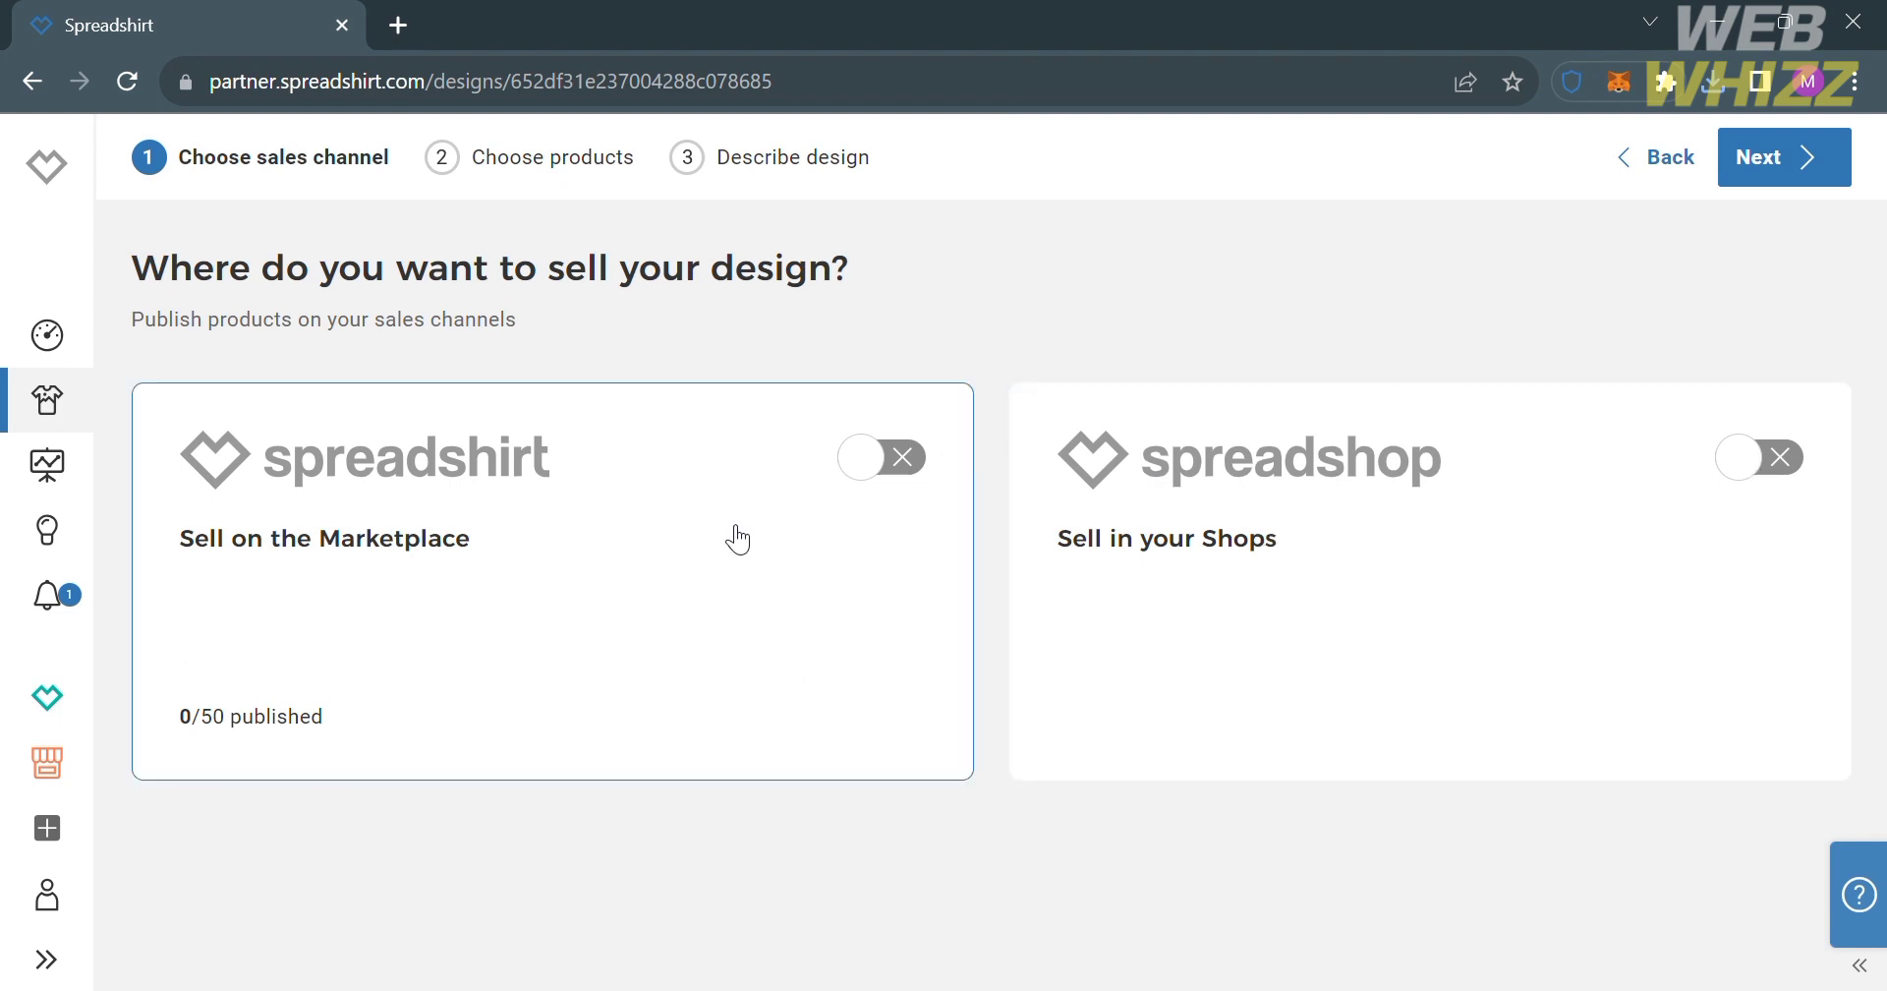
# - Turn on Spreadshop selling and review the suggested T-shirts, hoodies, mugs, tote bag, apron and water bottle
pyautogui.click(1747, 473)
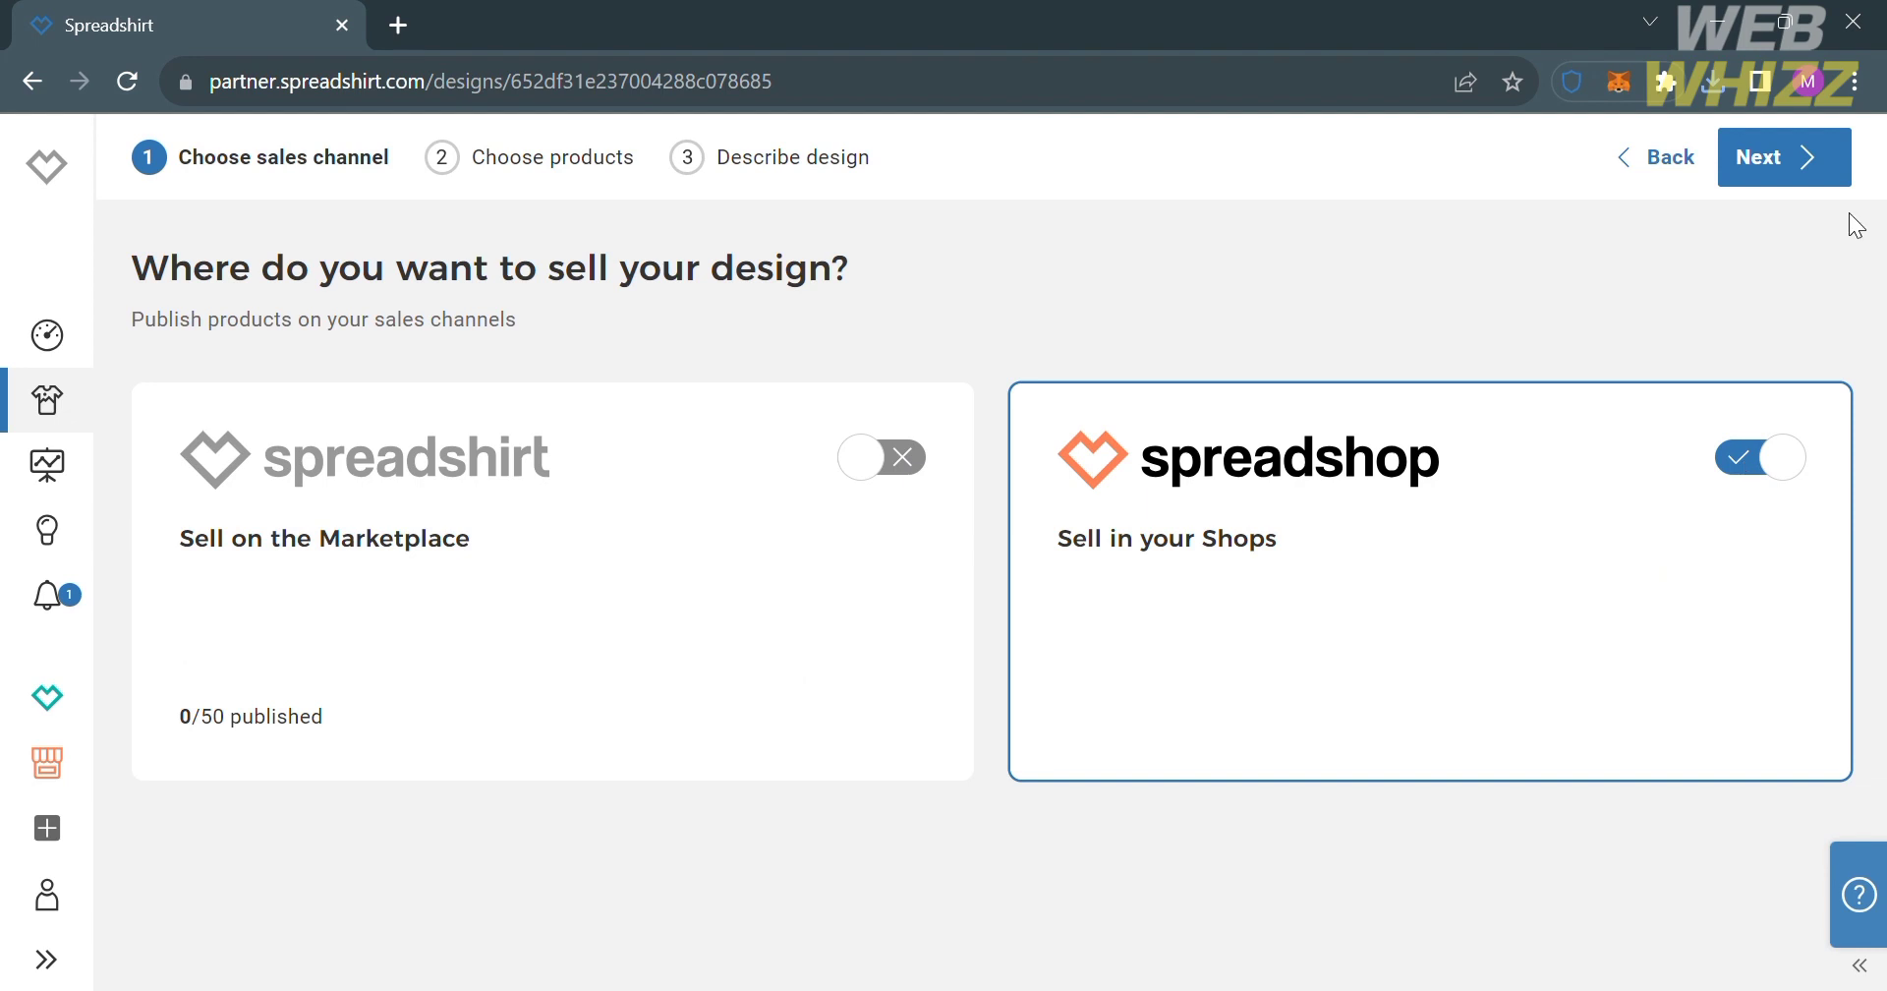
pyautogui.click(1848, 181)
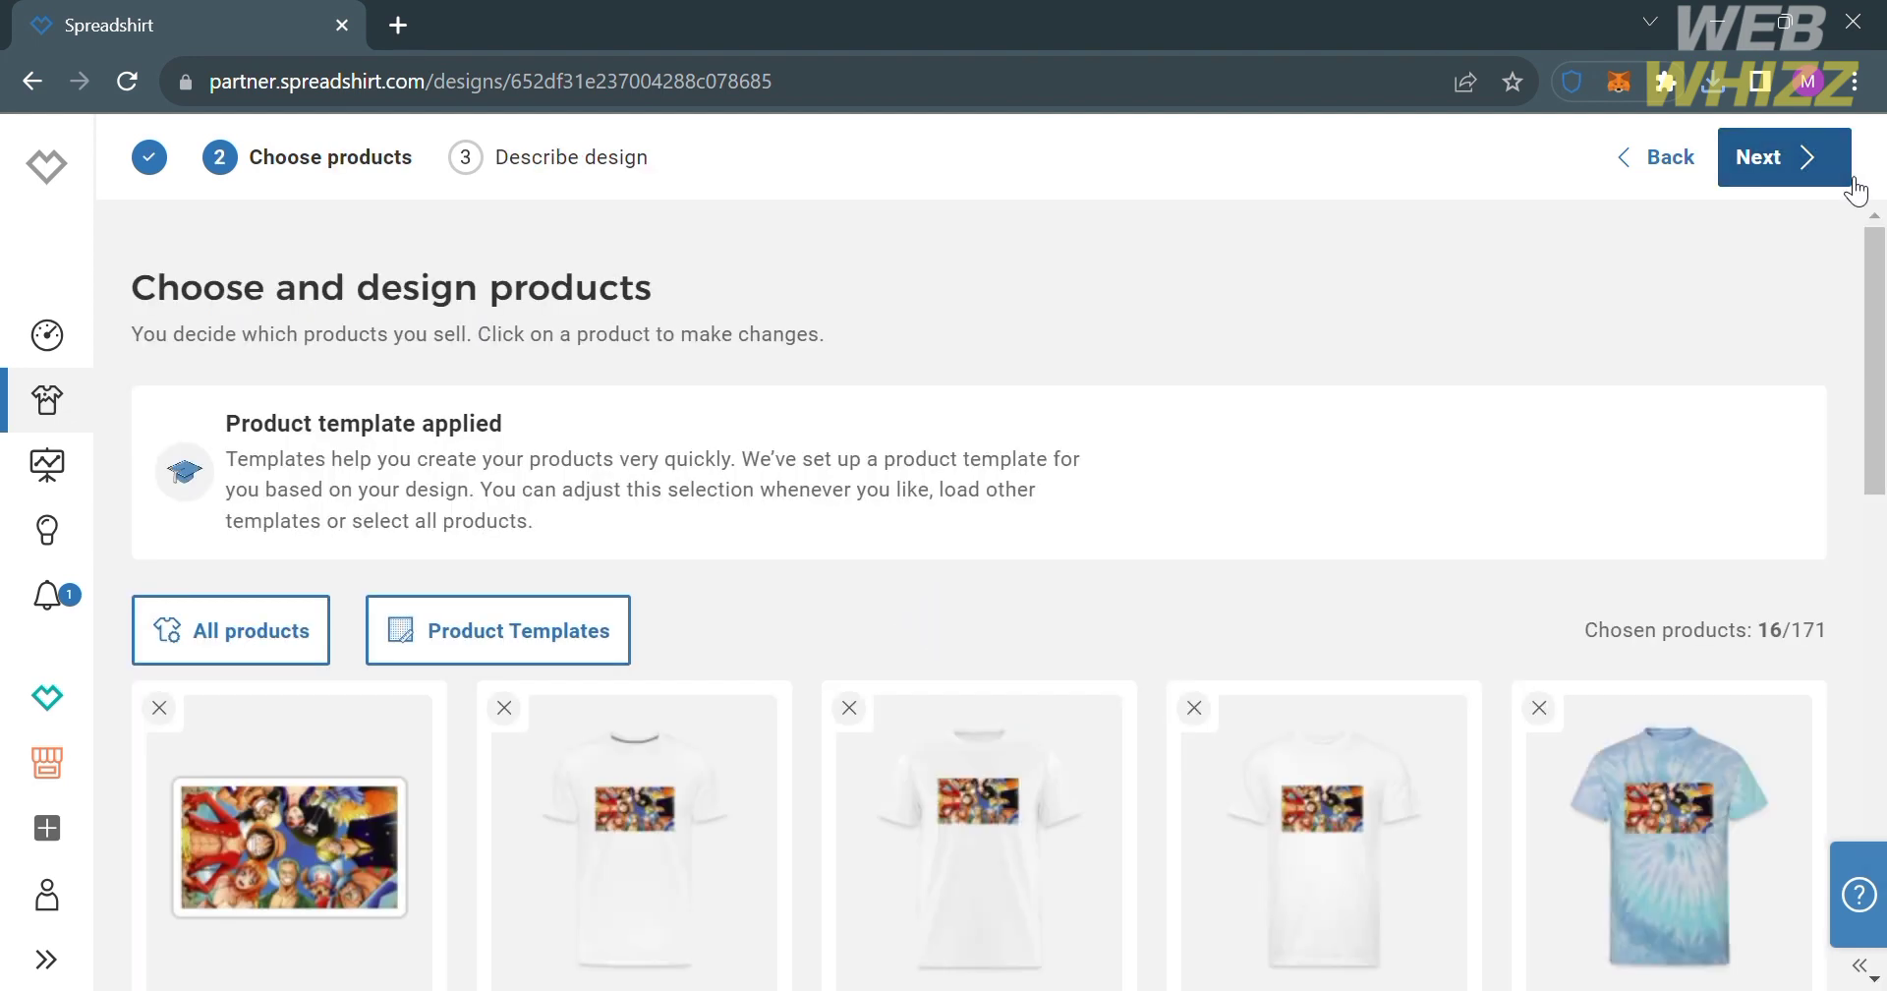
pyautogui.scroll(-5, 771, 798)
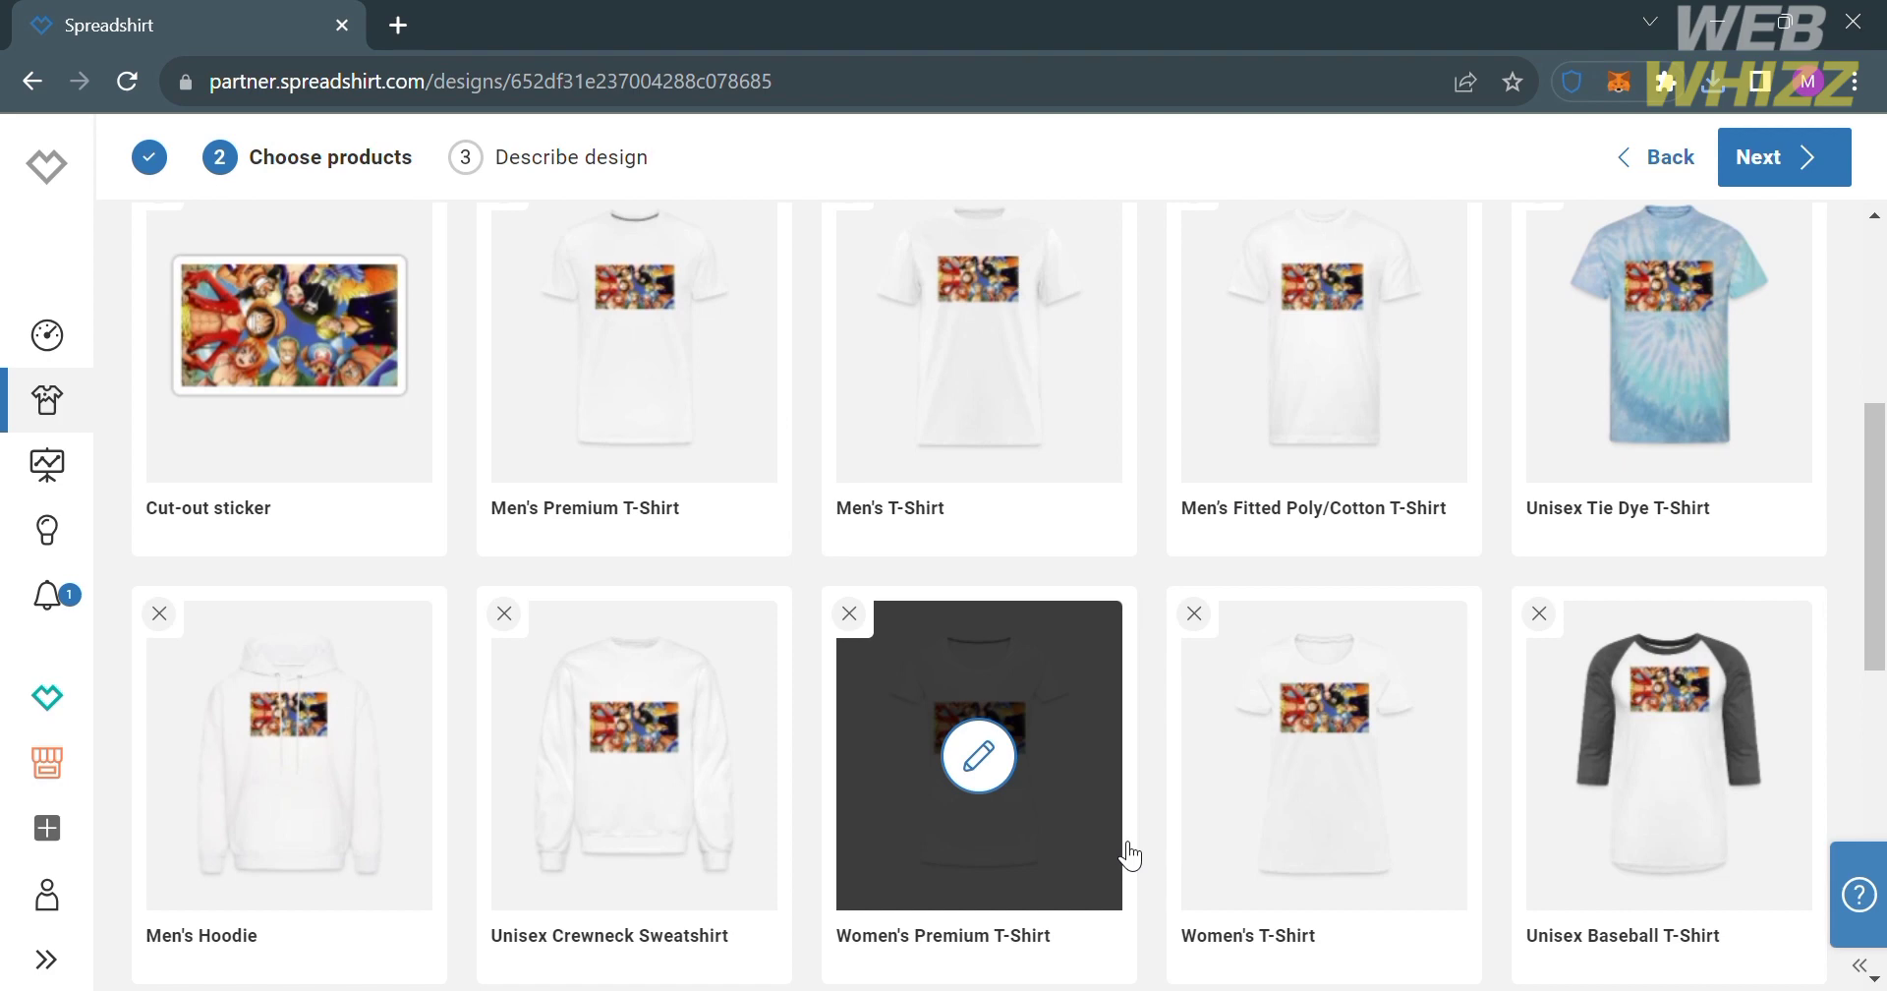
pyautogui.scroll(-4, 935, 948)
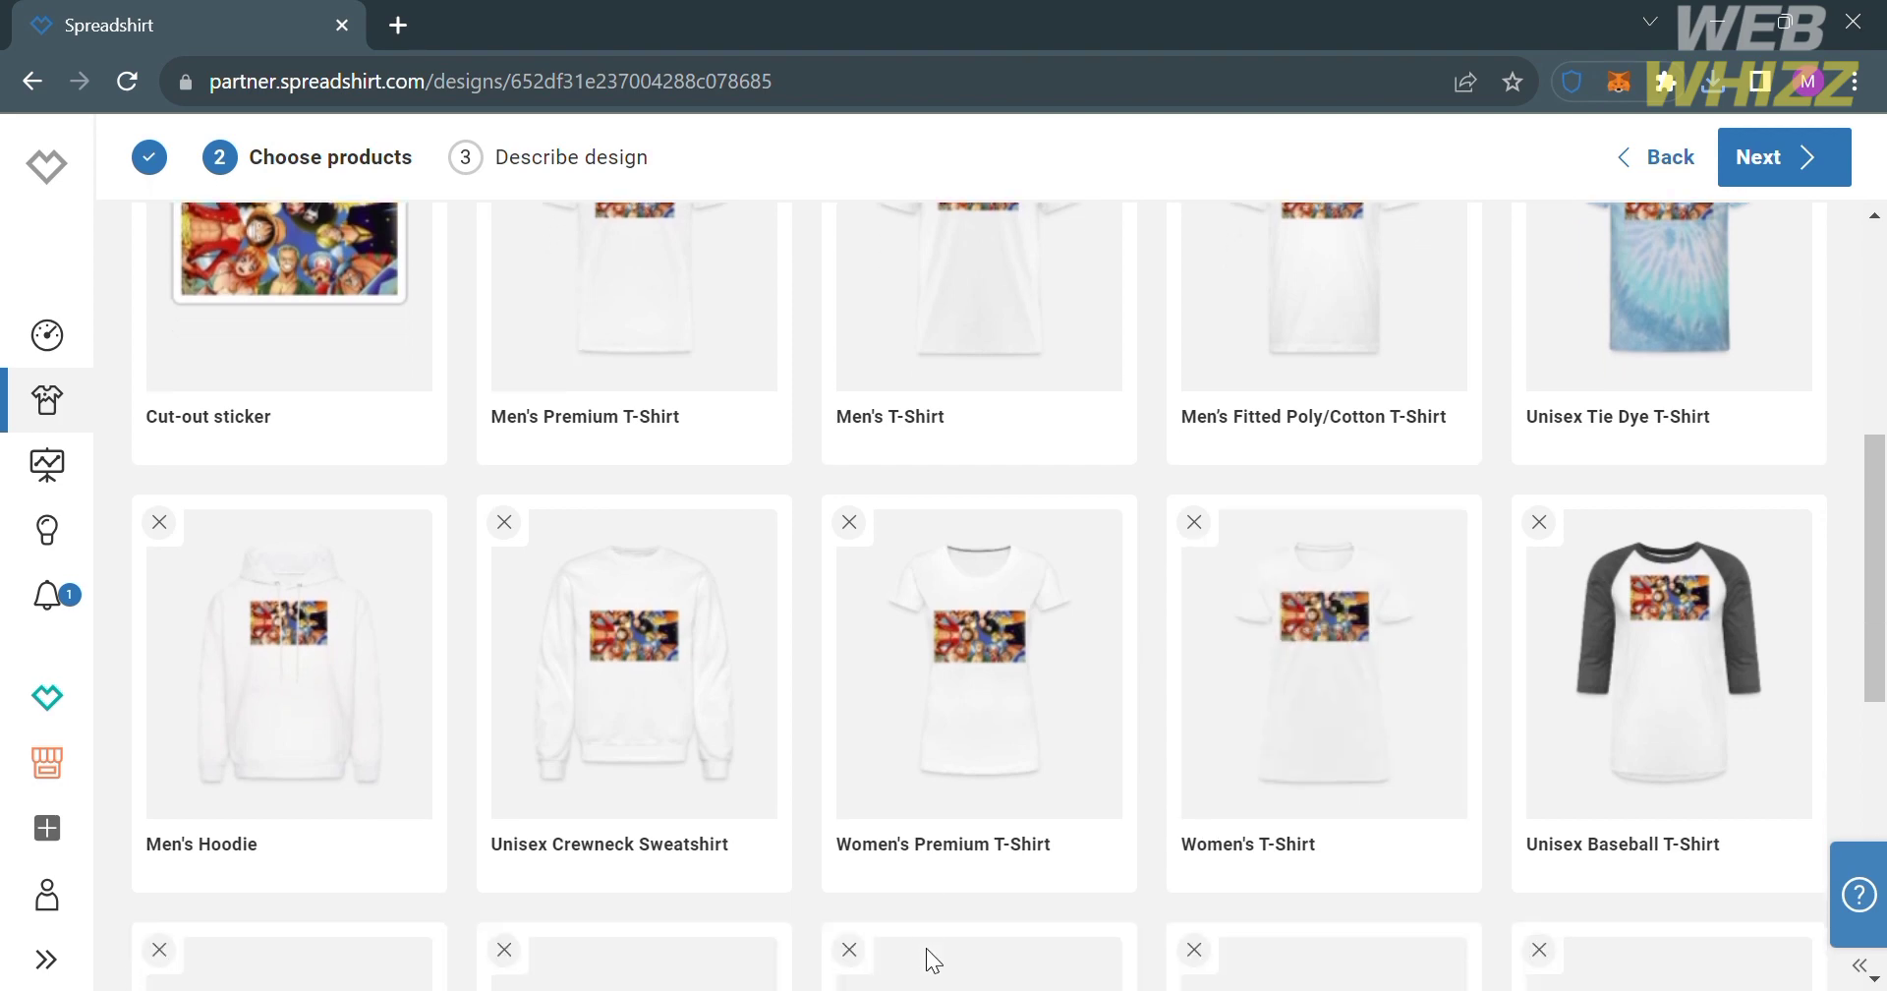
pyautogui.scroll(-5, 929, 952)
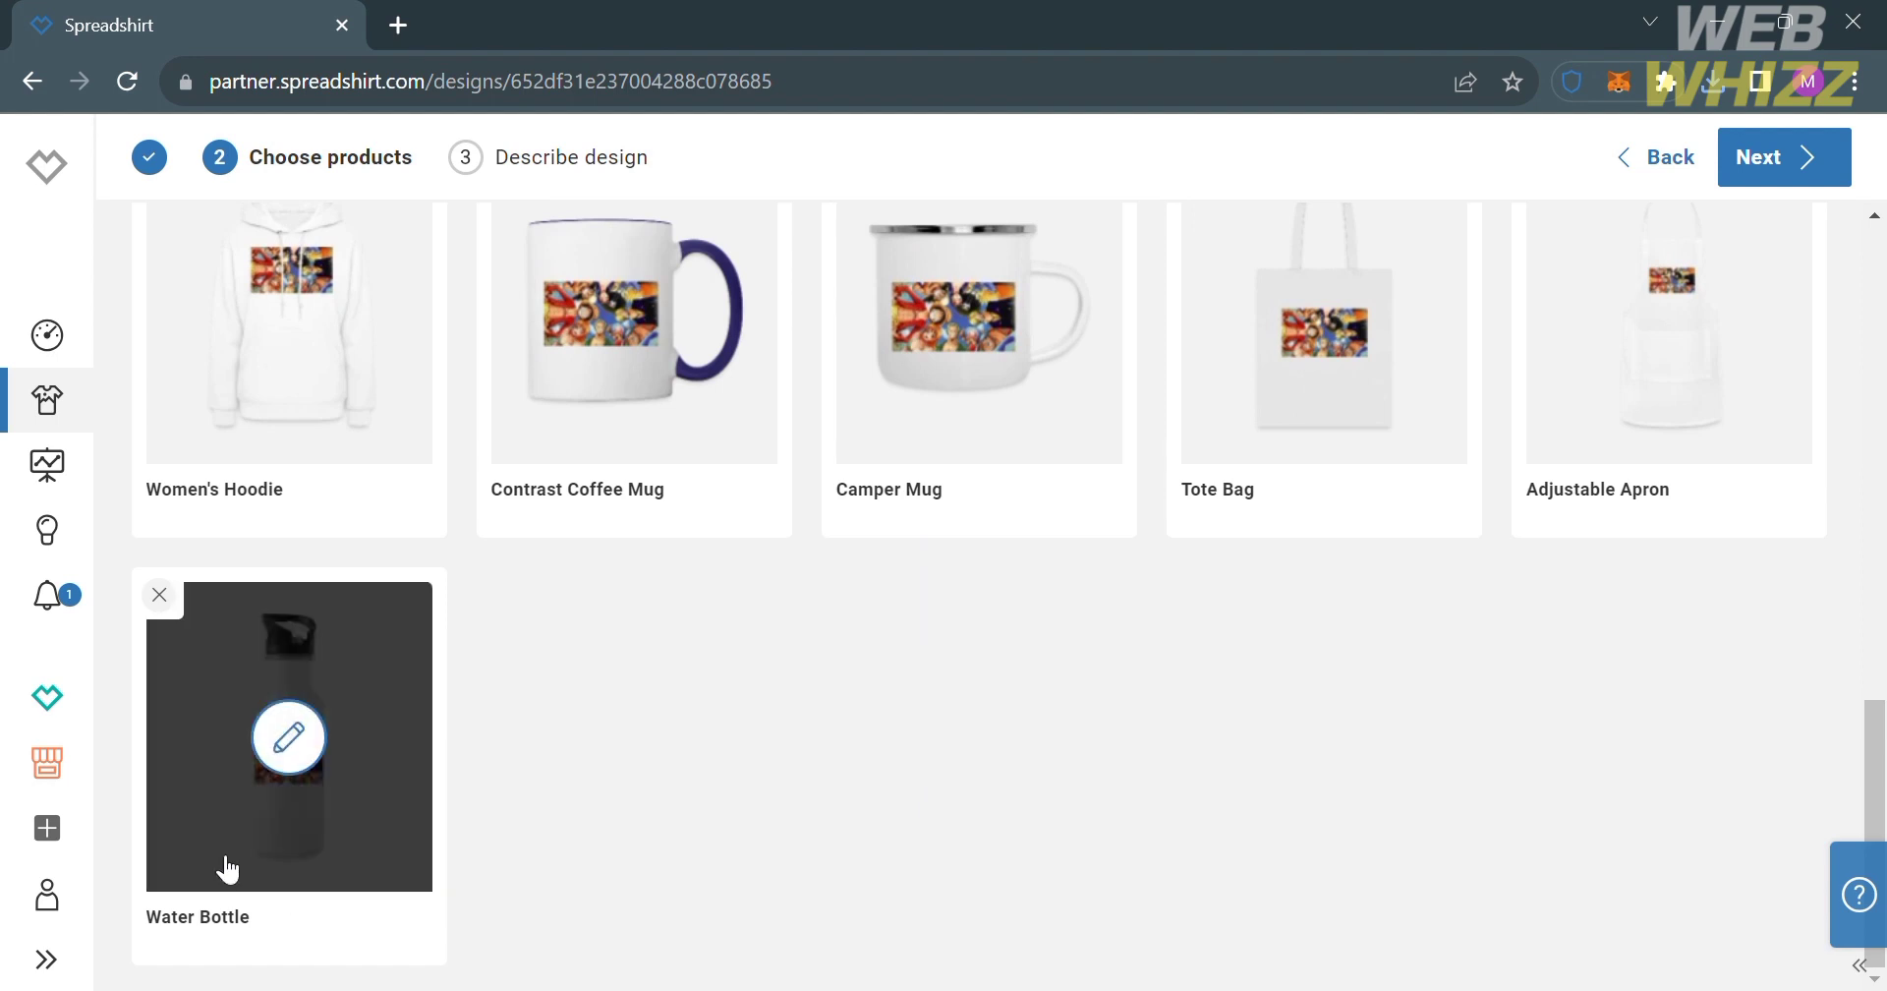
pyautogui.scroll(3, 812, 845)
pyautogui.moveTo(737, 645)
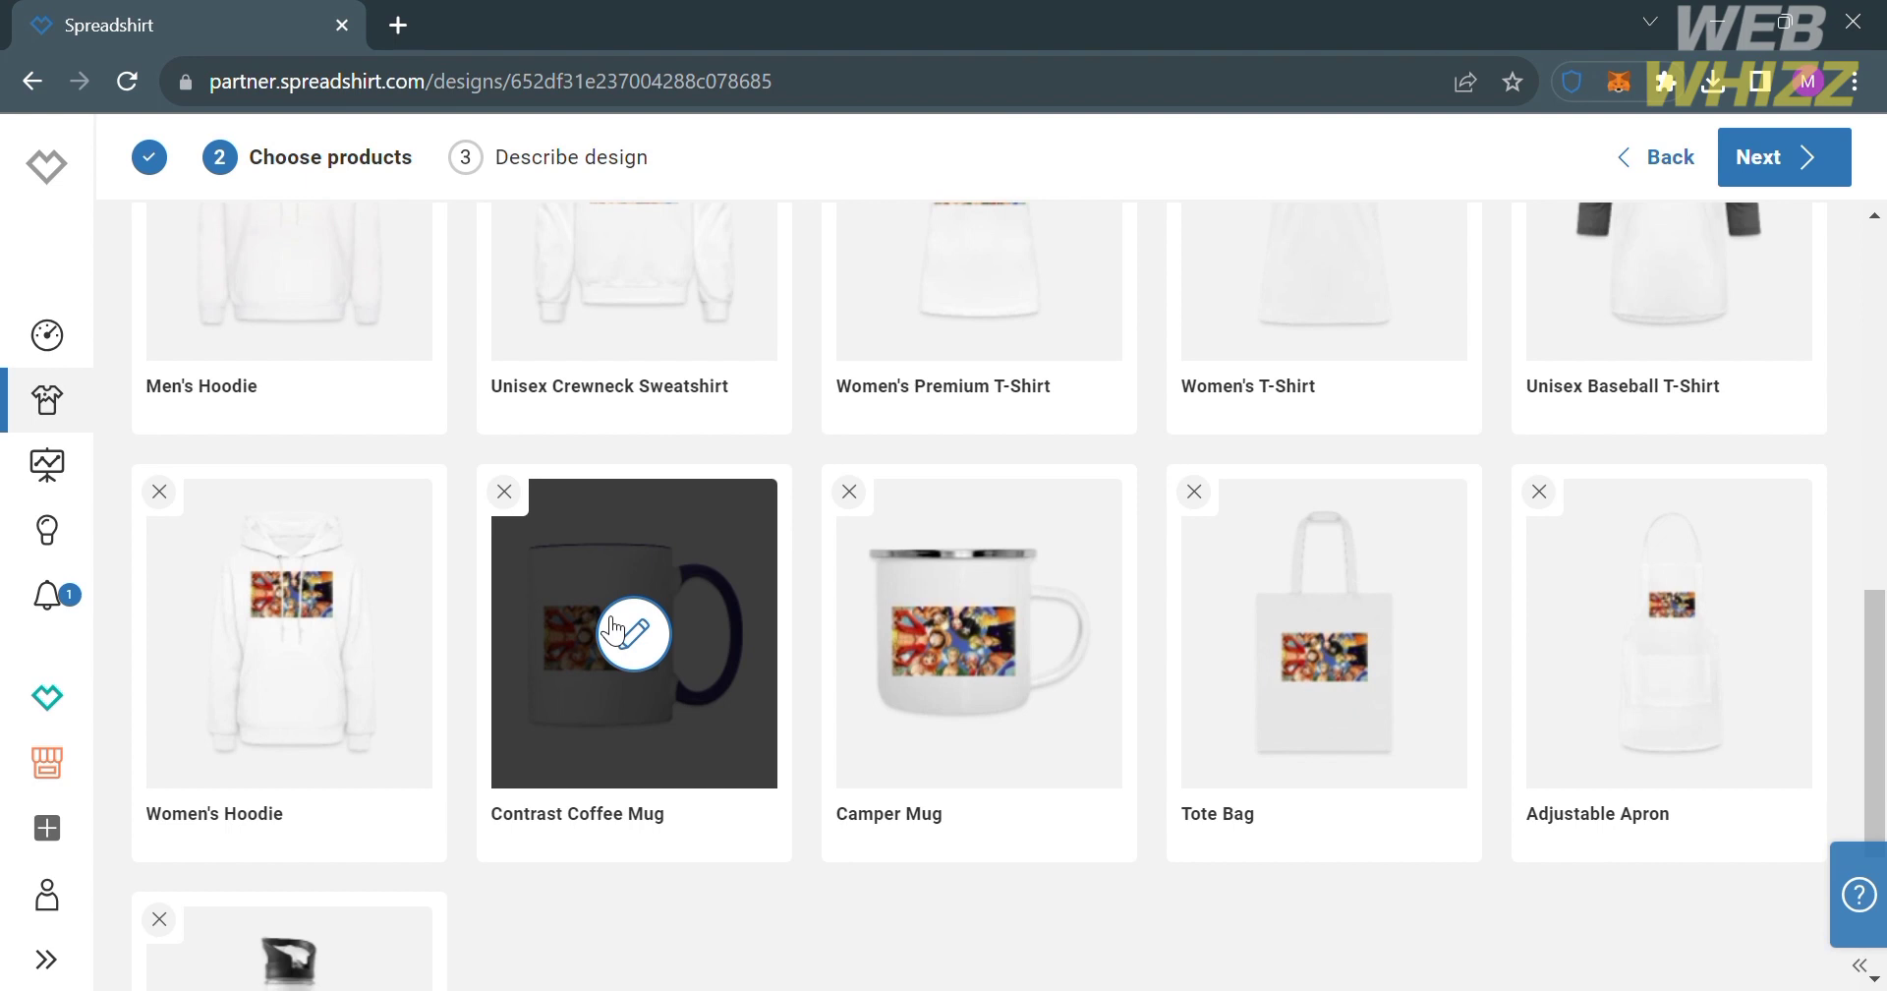
pyautogui.moveTo(1325, 764)
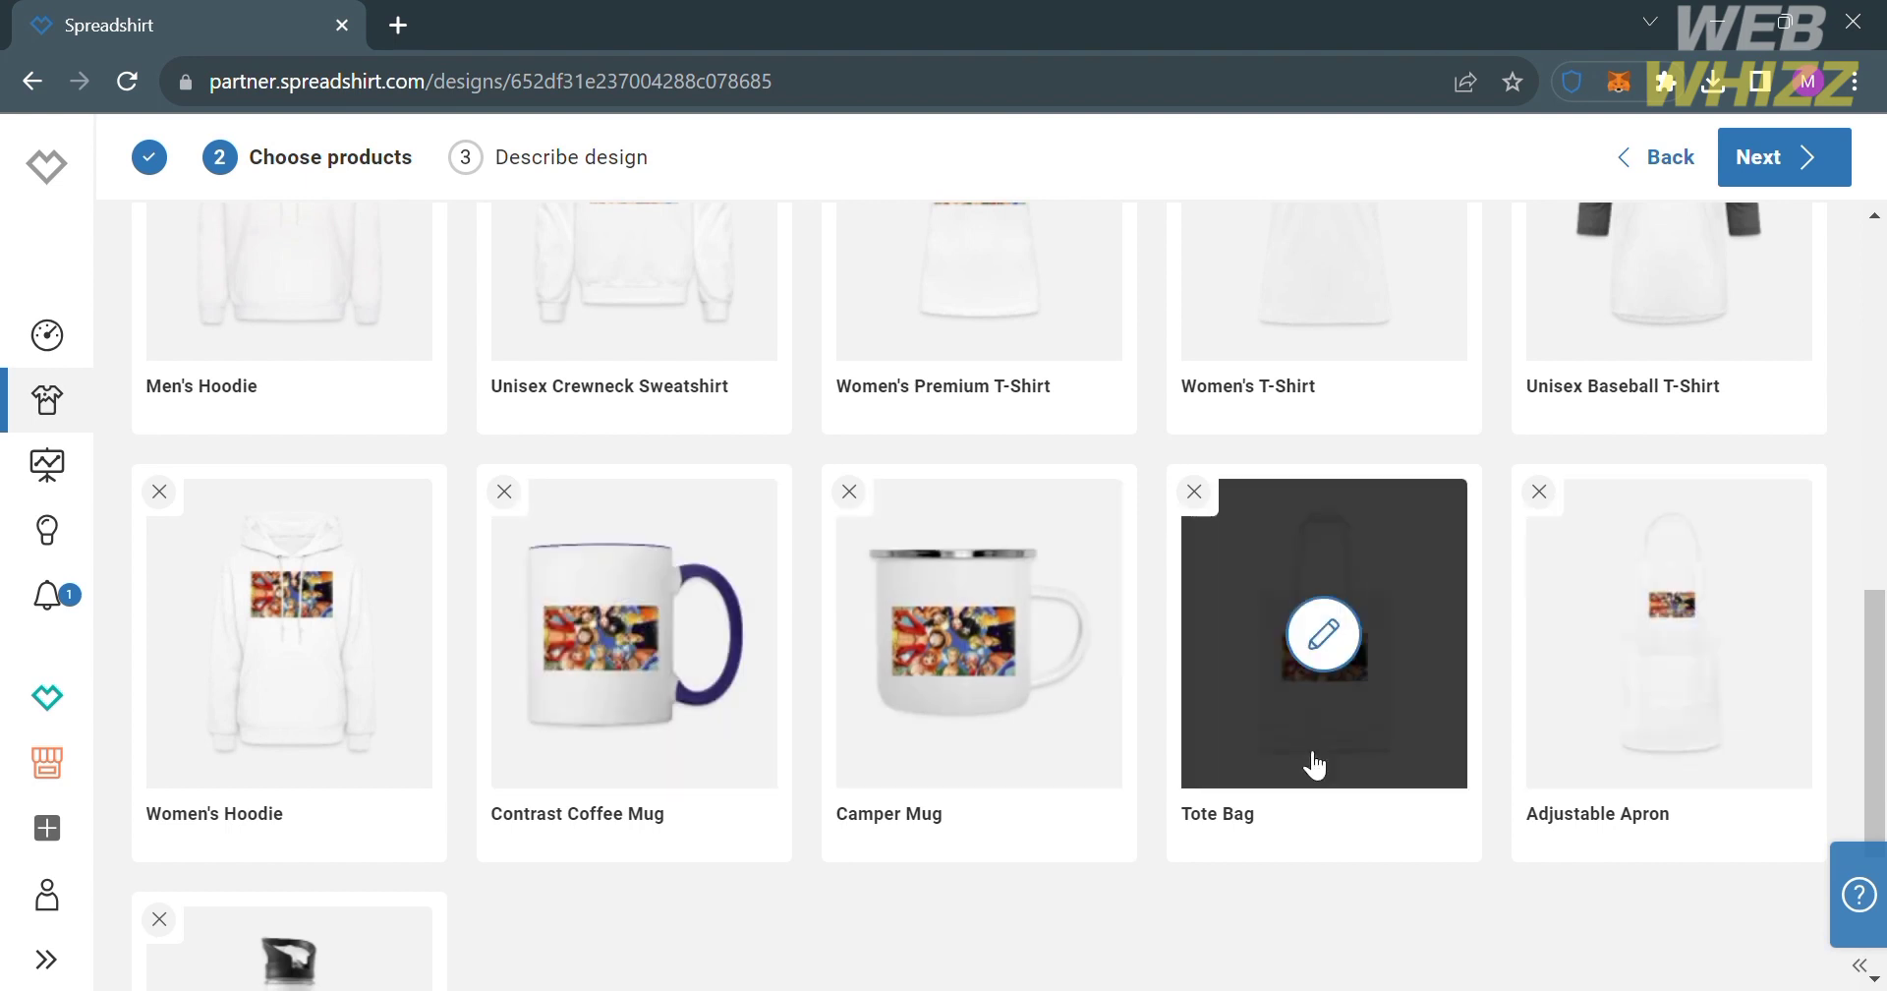
# - Edit the Tote Bag and enlarge its design to 12.35 x 6.95 in, beyond the print area
pyautogui.click(1300, 657)
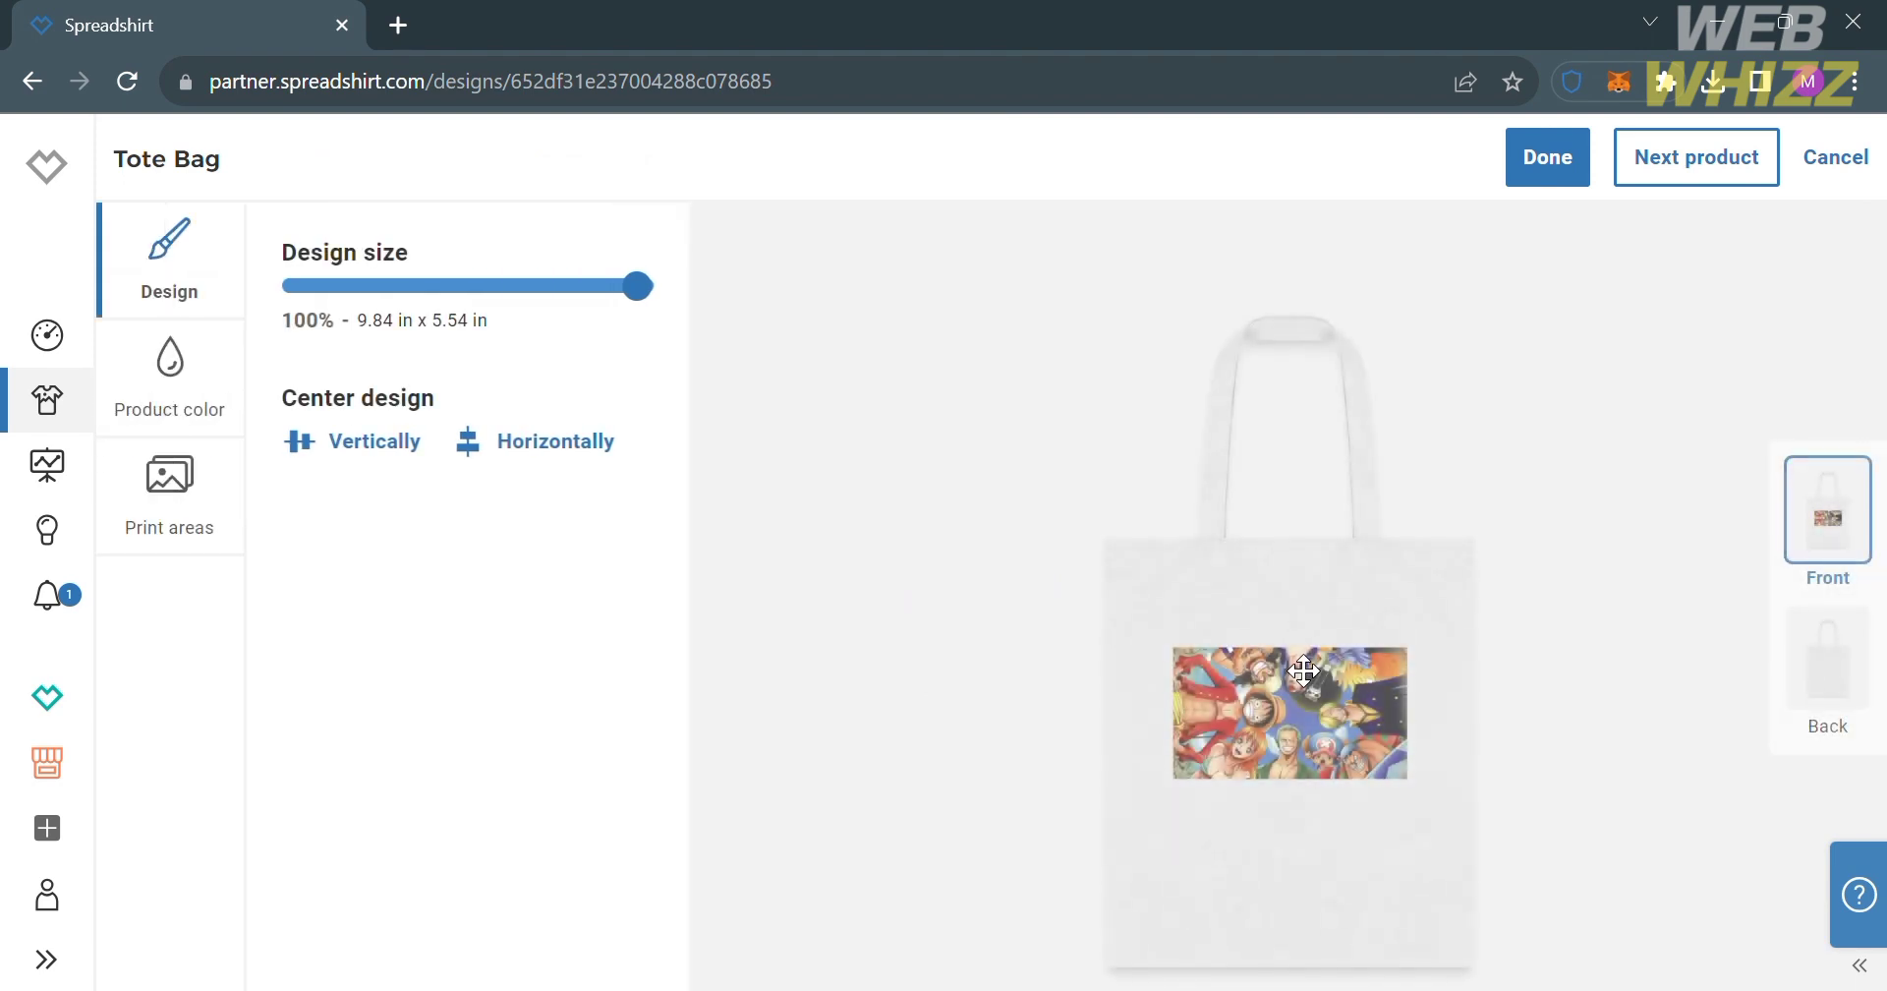
pyautogui.click(1322, 757)
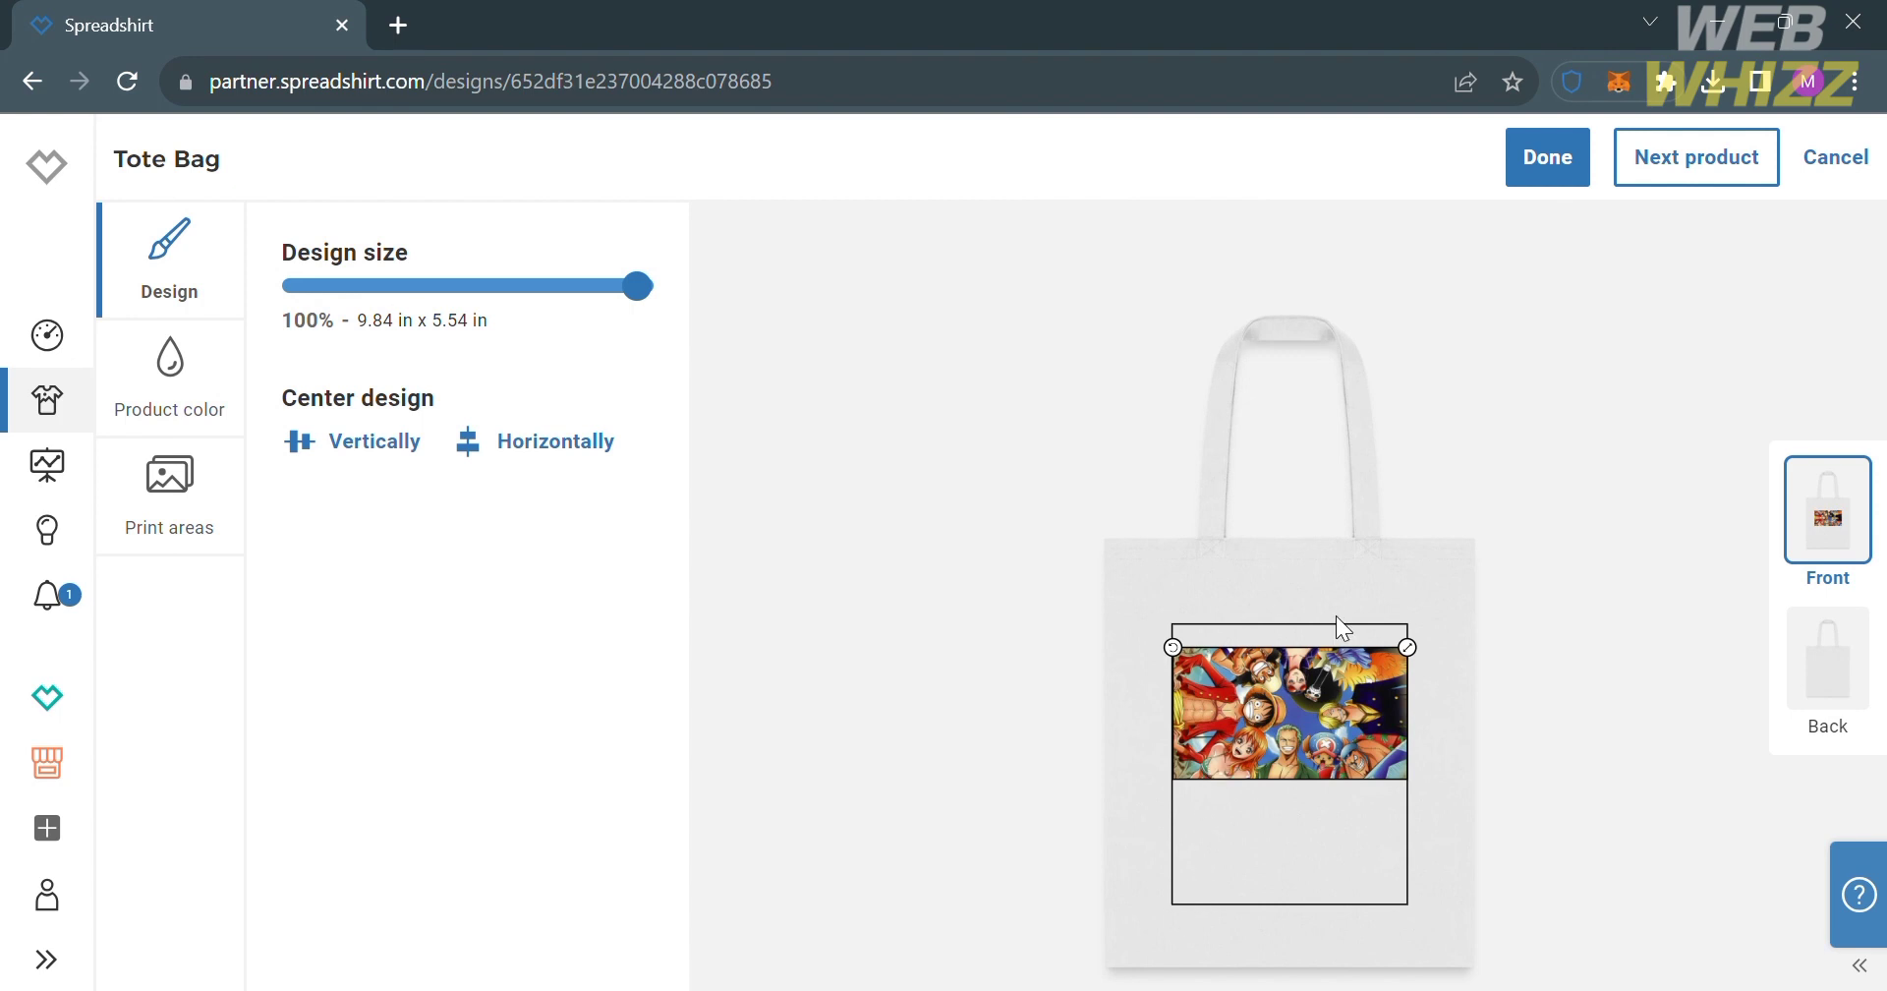
pyautogui.moveTo(1412, 651); pyautogui.dragTo(1451, 606)
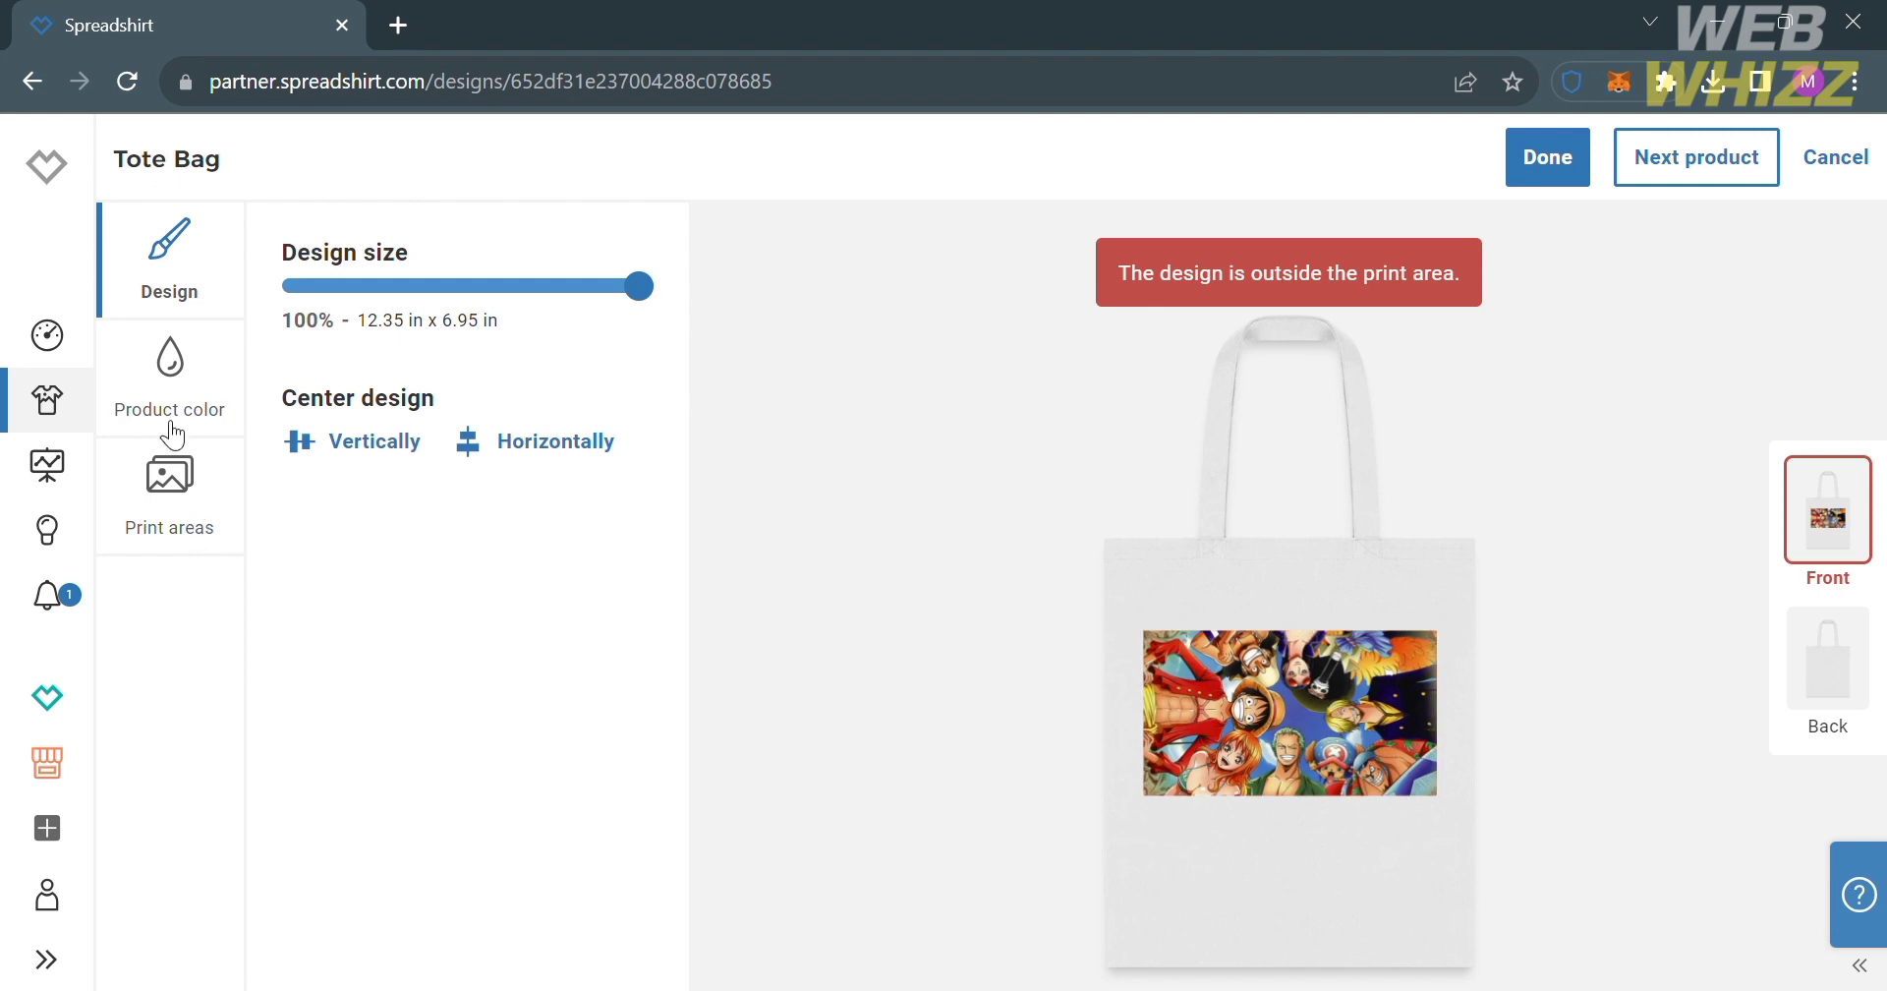
pyautogui.click(194, 398)
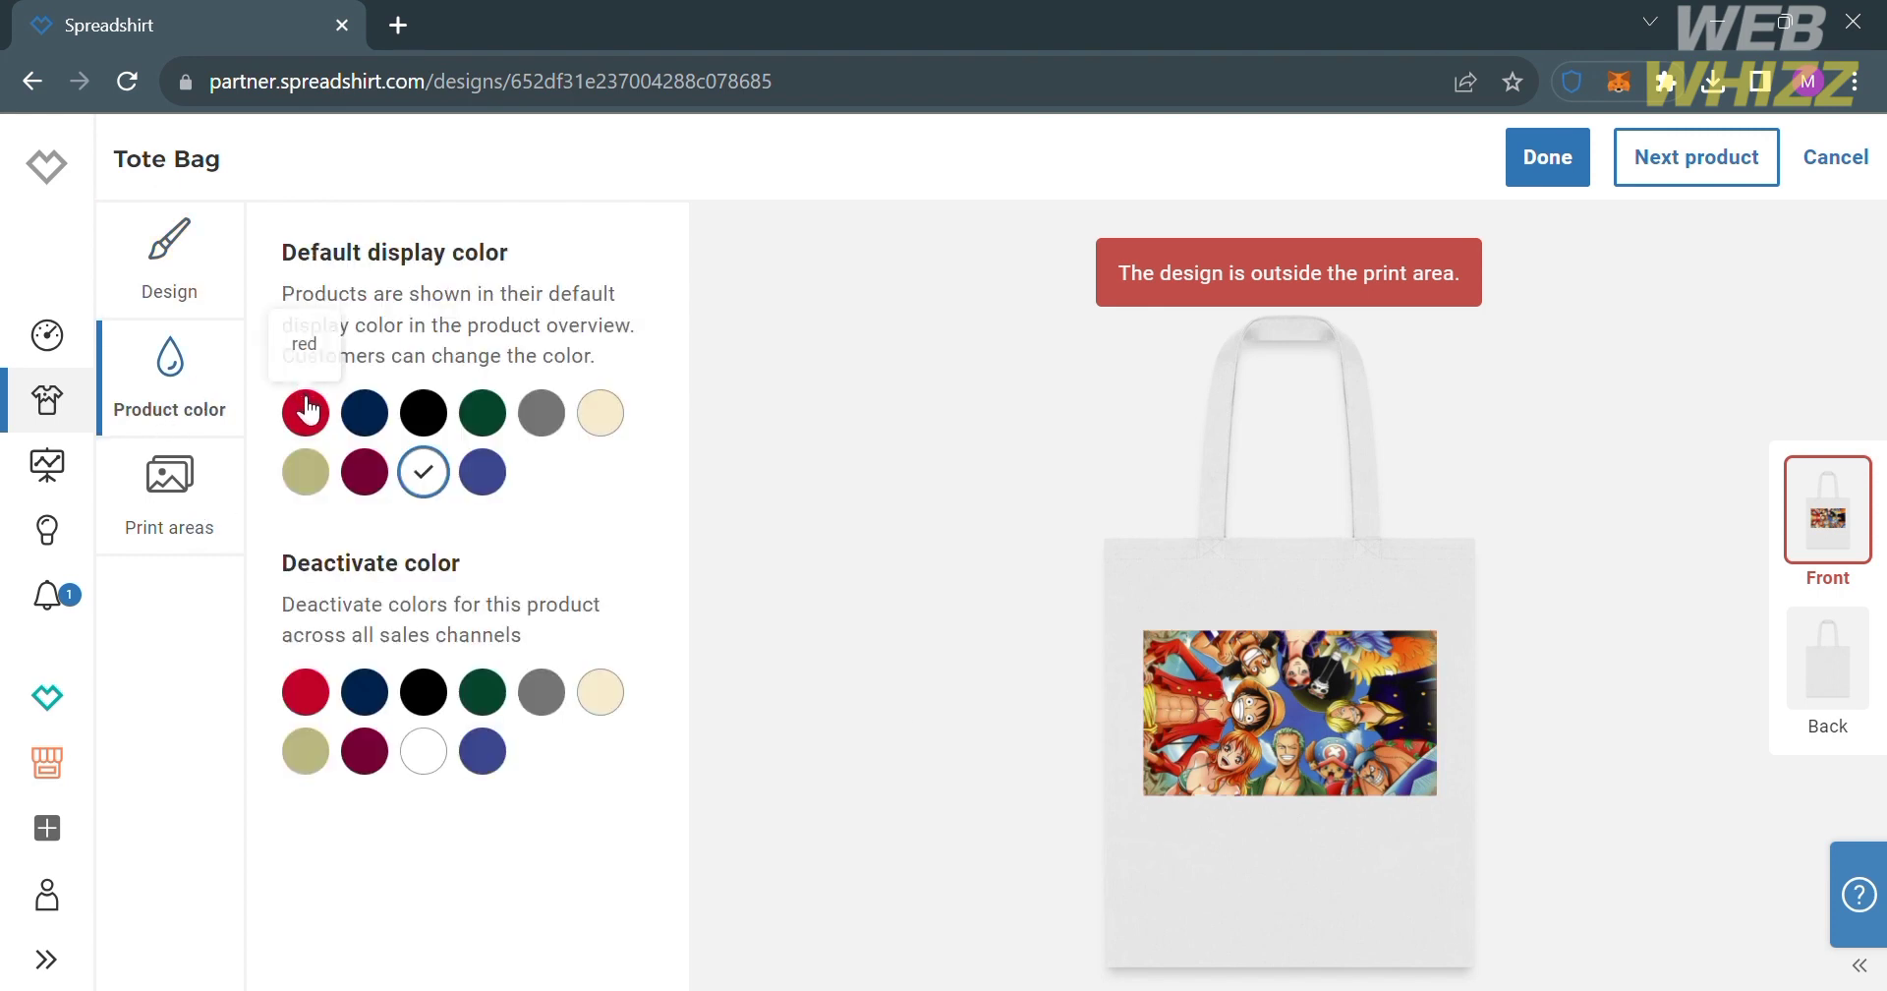
# - Preview red, navy, black and white, then set the tote bag colour to natural beige
pyautogui.click(306, 412)
pyautogui.click(368, 432)
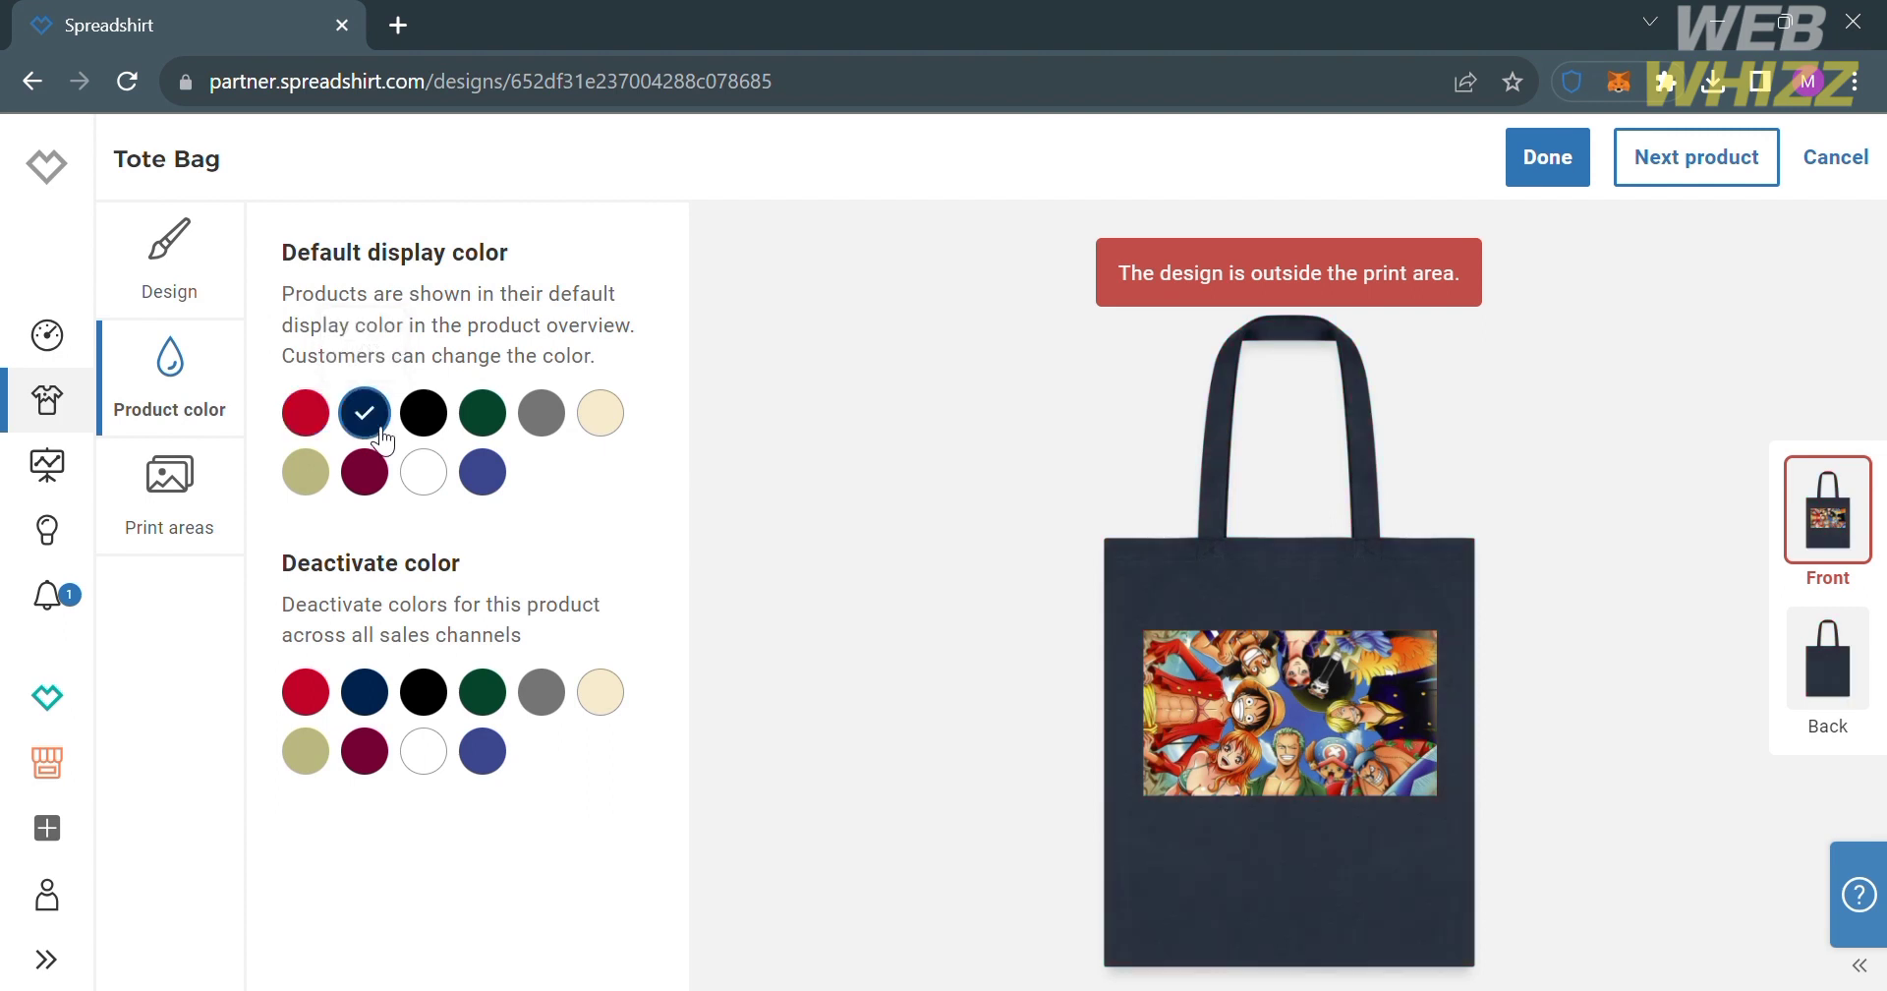
pyautogui.click(458, 426)
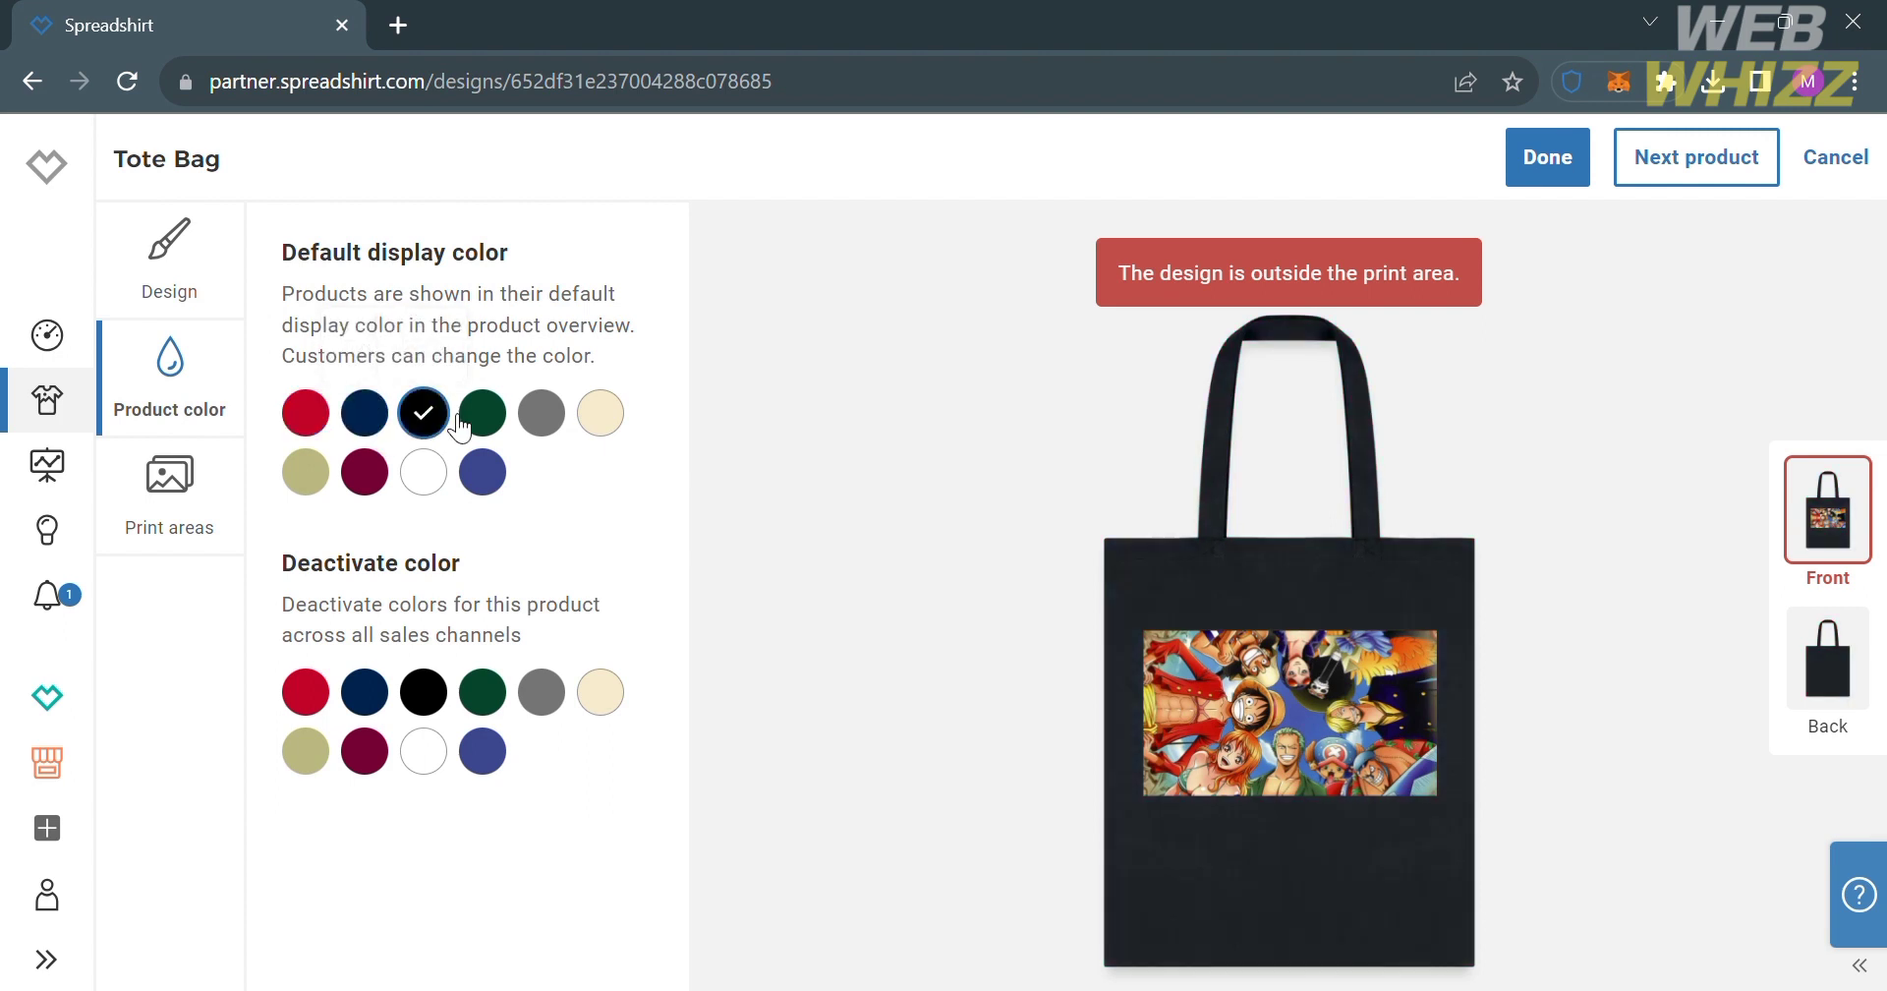
pyautogui.click(422, 474)
pyautogui.click(602, 422)
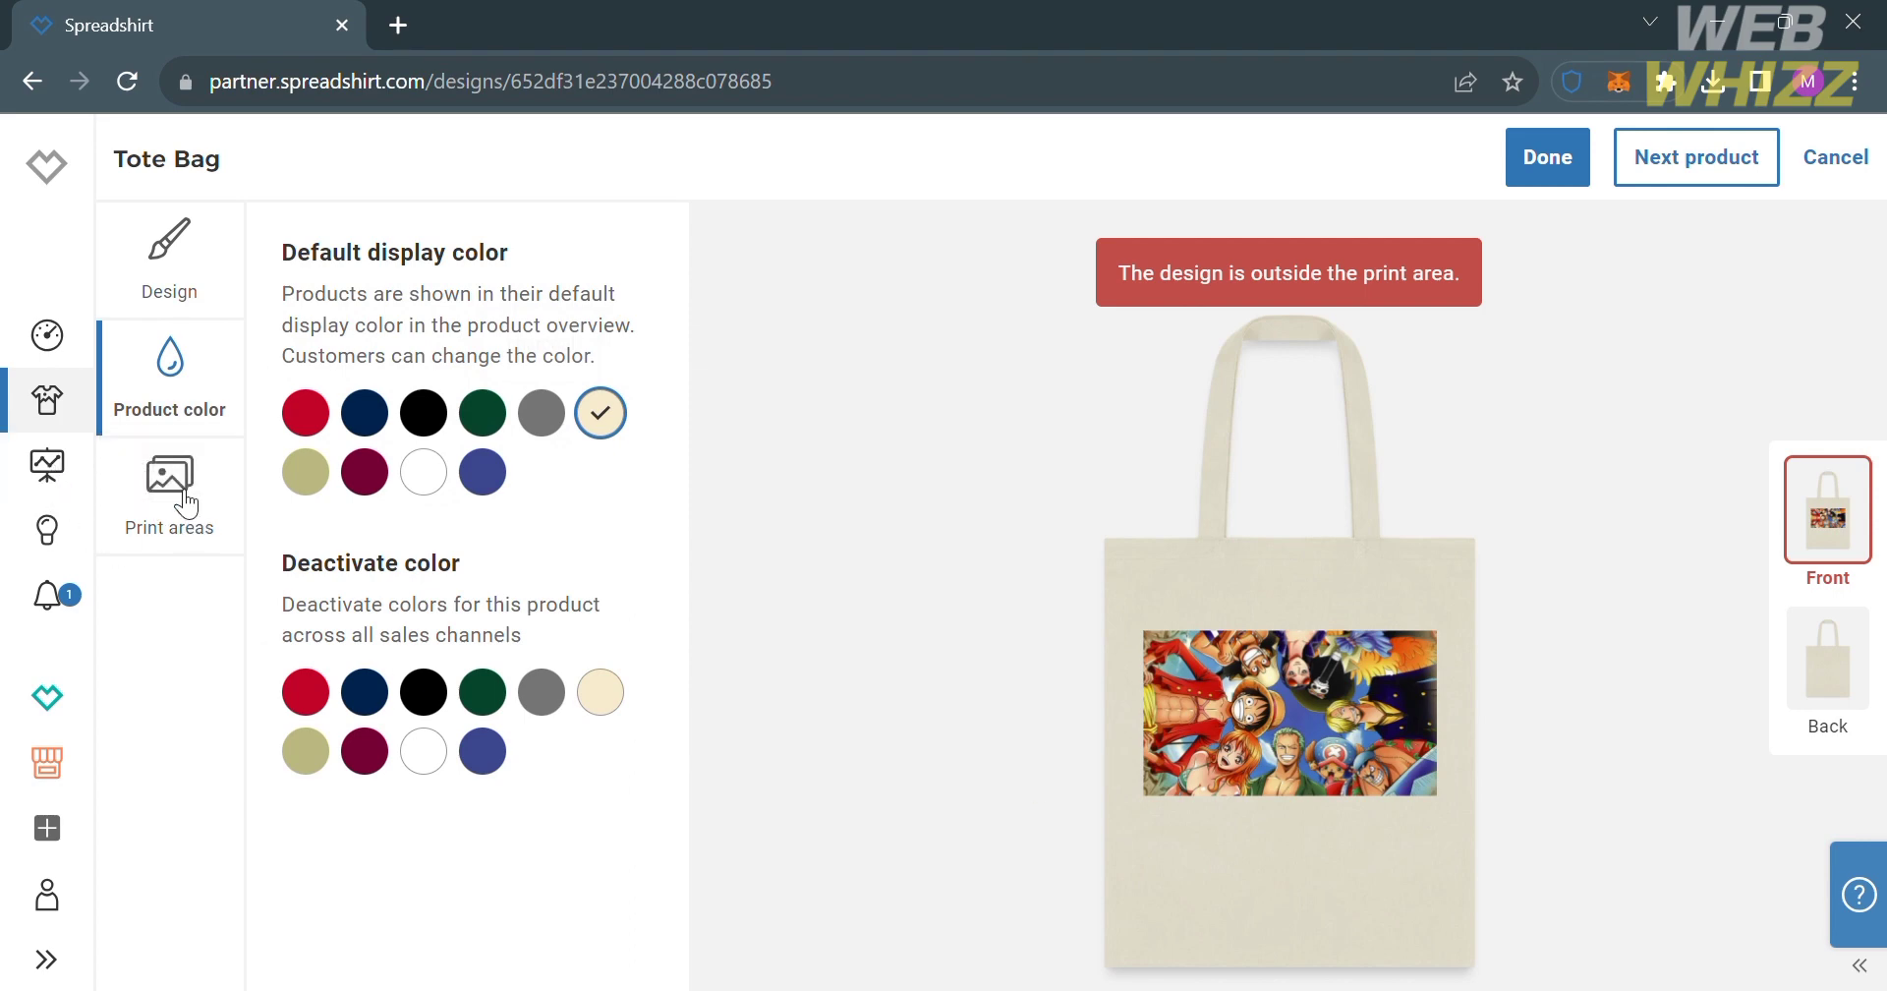
# - Check the front and back print areas and start shrinking the design to fit
pyautogui.click(186, 504)
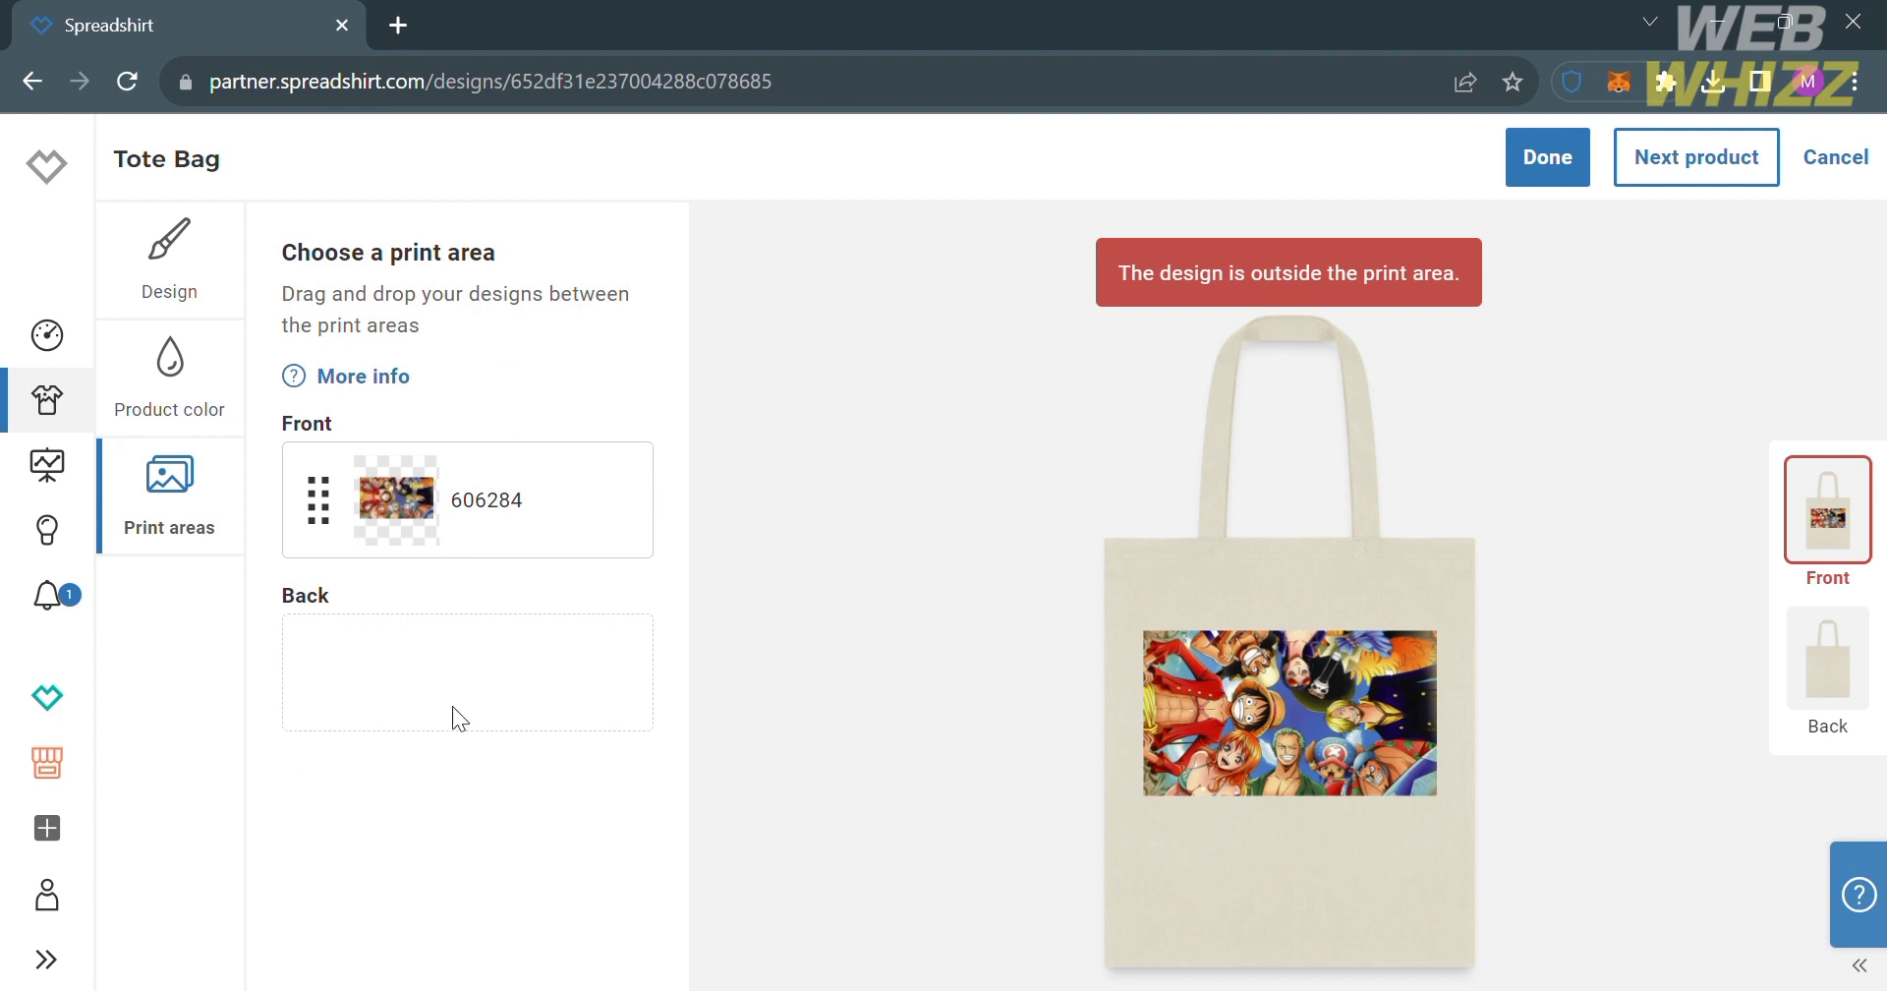
pyautogui.click(201, 278)
pyautogui.moveTo(640, 291)
pyautogui.mouseDown()
pyautogui.moveTo(577, 303)
pyautogui.moveTo(644, 313)
pyautogui.mouseUp()
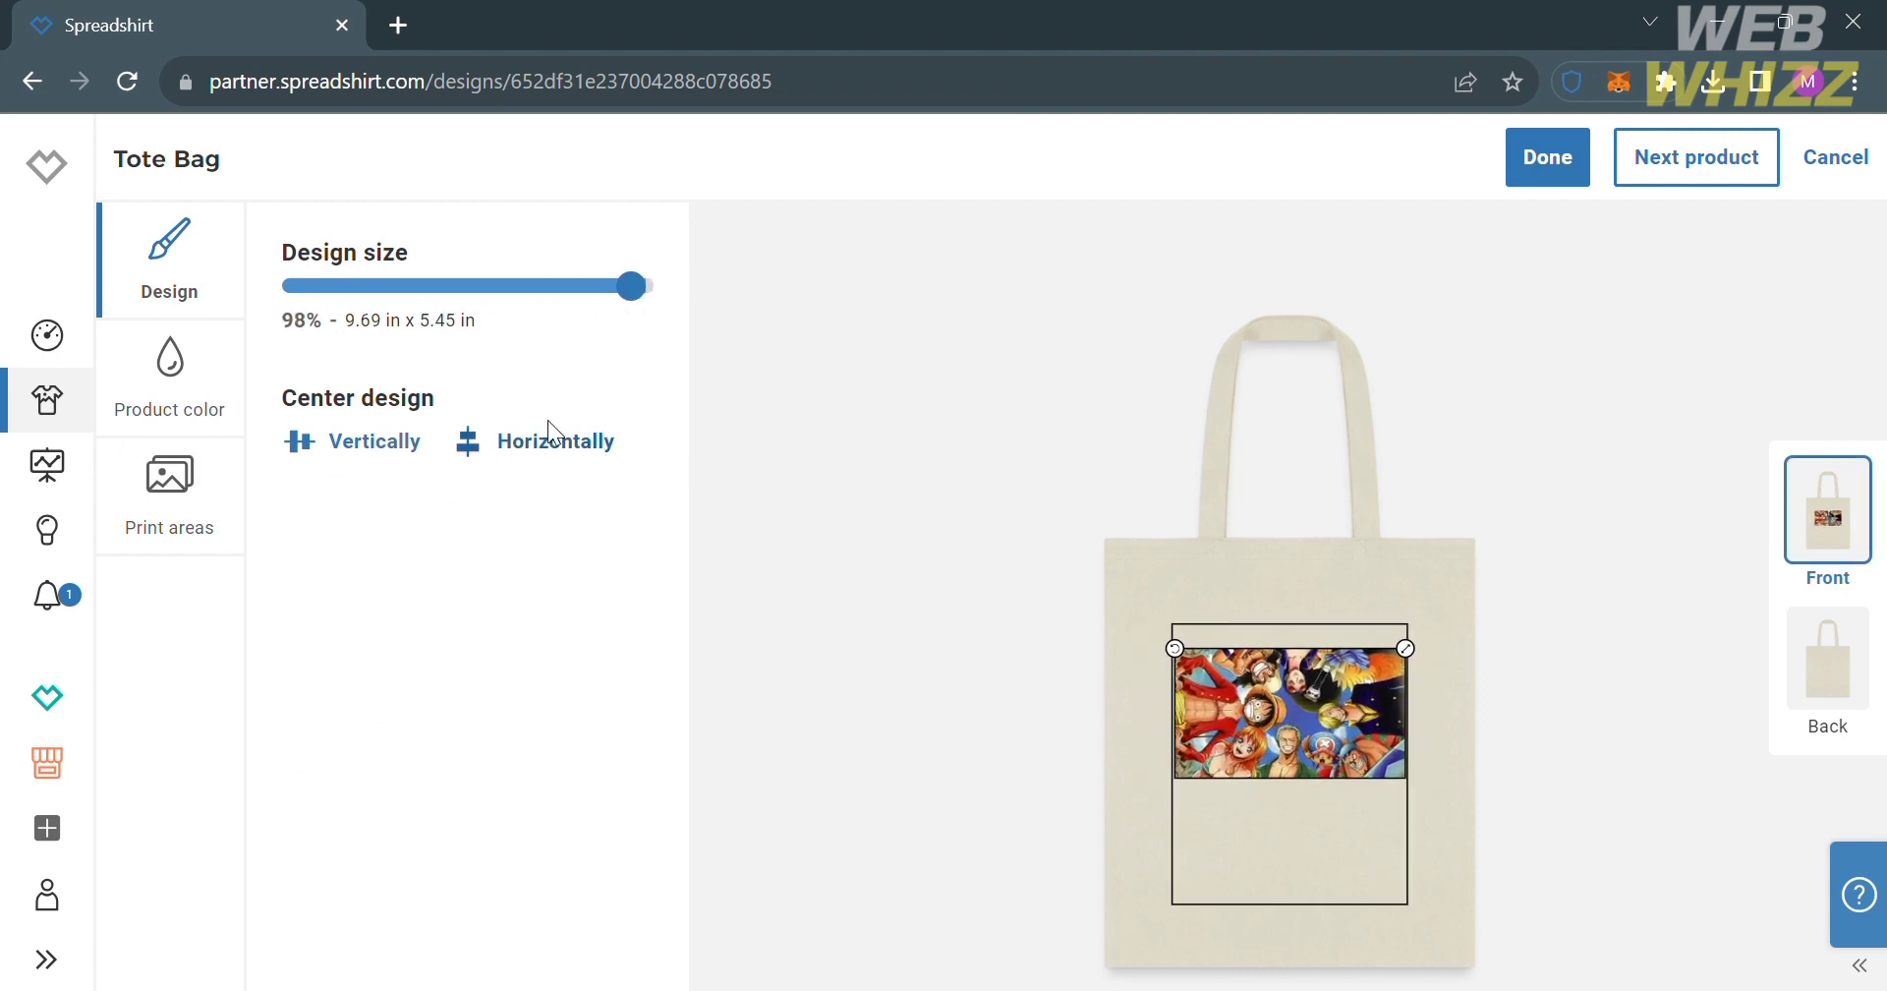
# - Center the 98% tote design horizontally and vertically, then return to Choose products
pyautogui.click(505, 449)
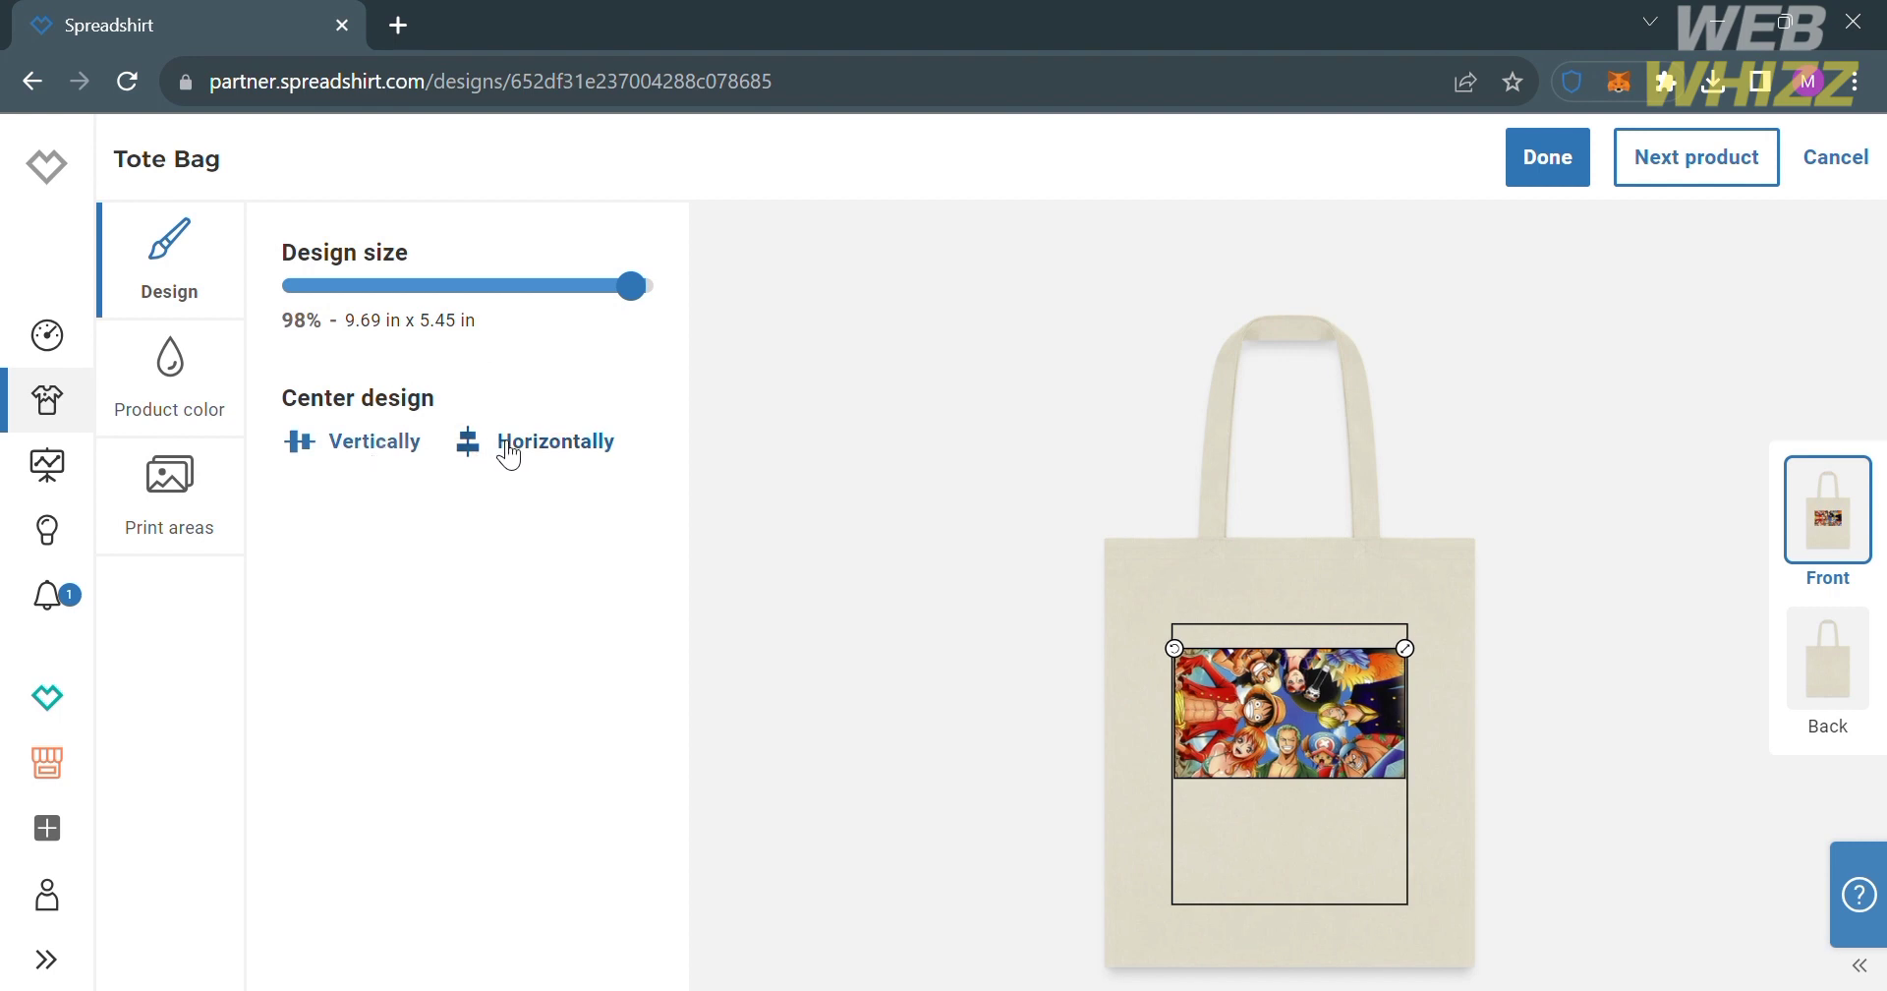
pyautogui.click(387, 452)
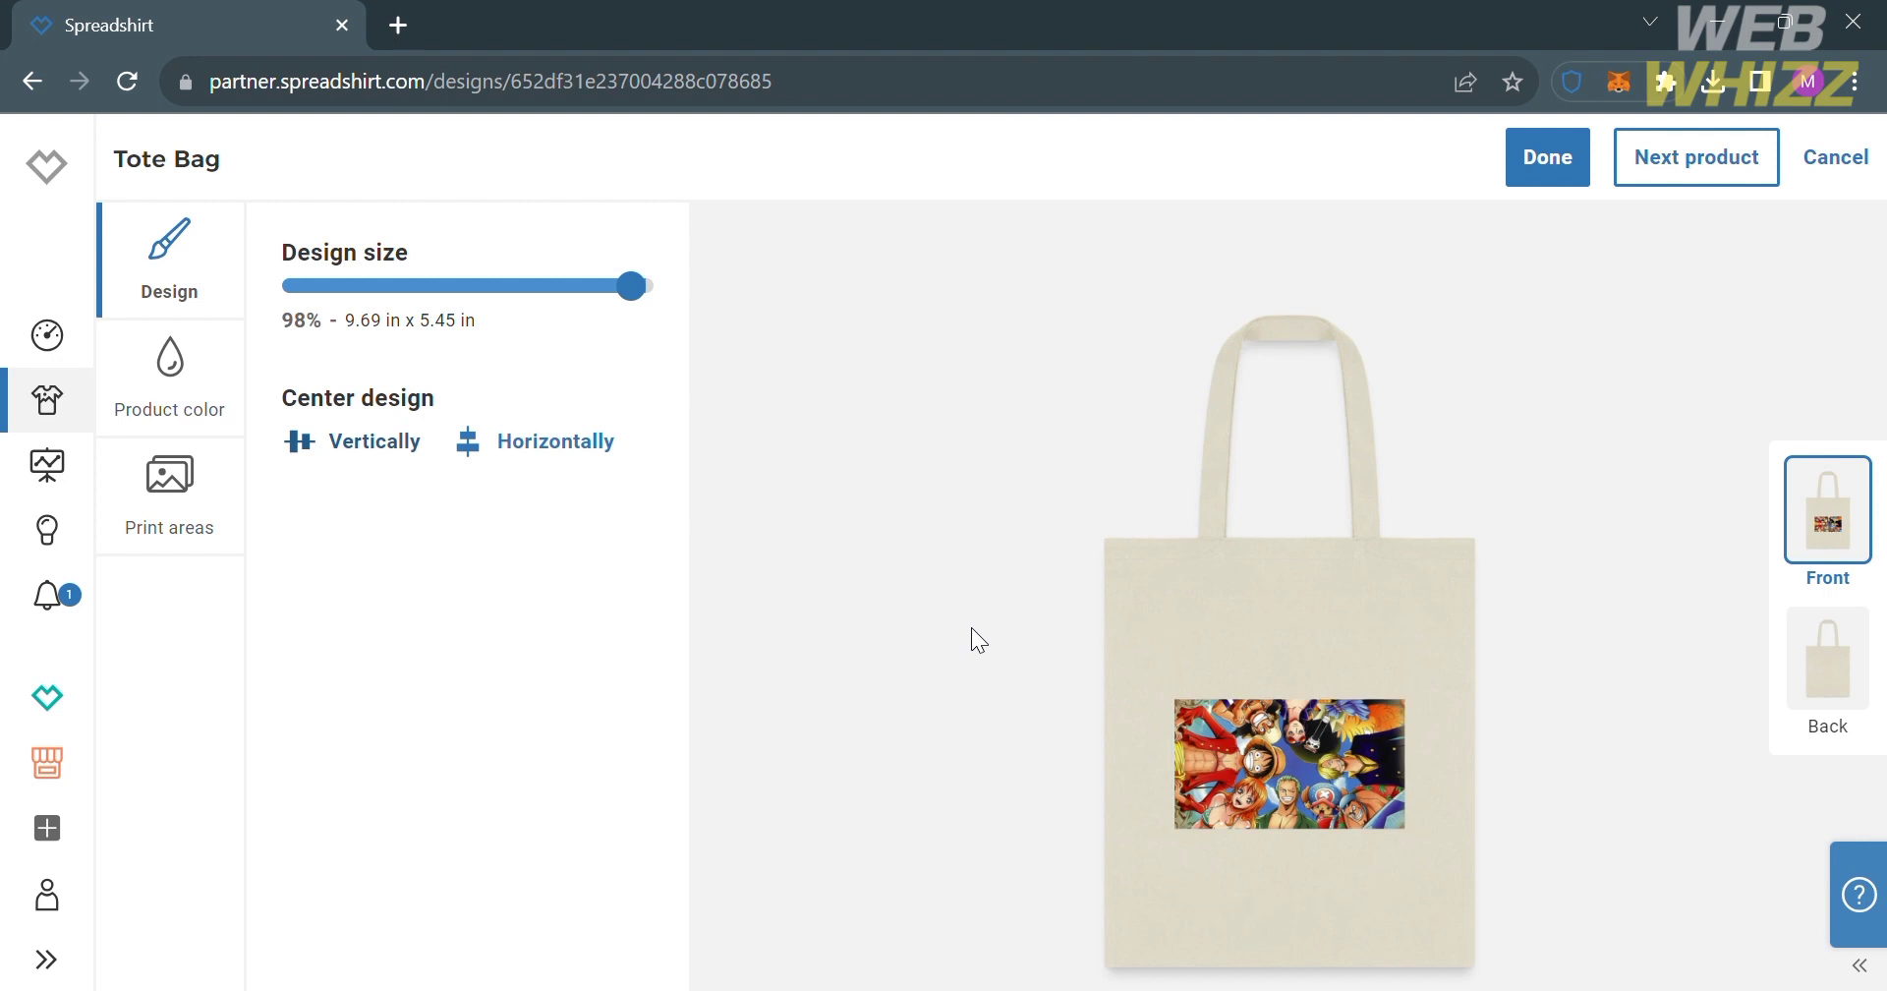
pyautogui.click(1545, 182)
# - Save the tote bag and remove the tie-dye tee, hoodie, sweatshirt and women's T-shirt
pyautogui.click(1545, 187)
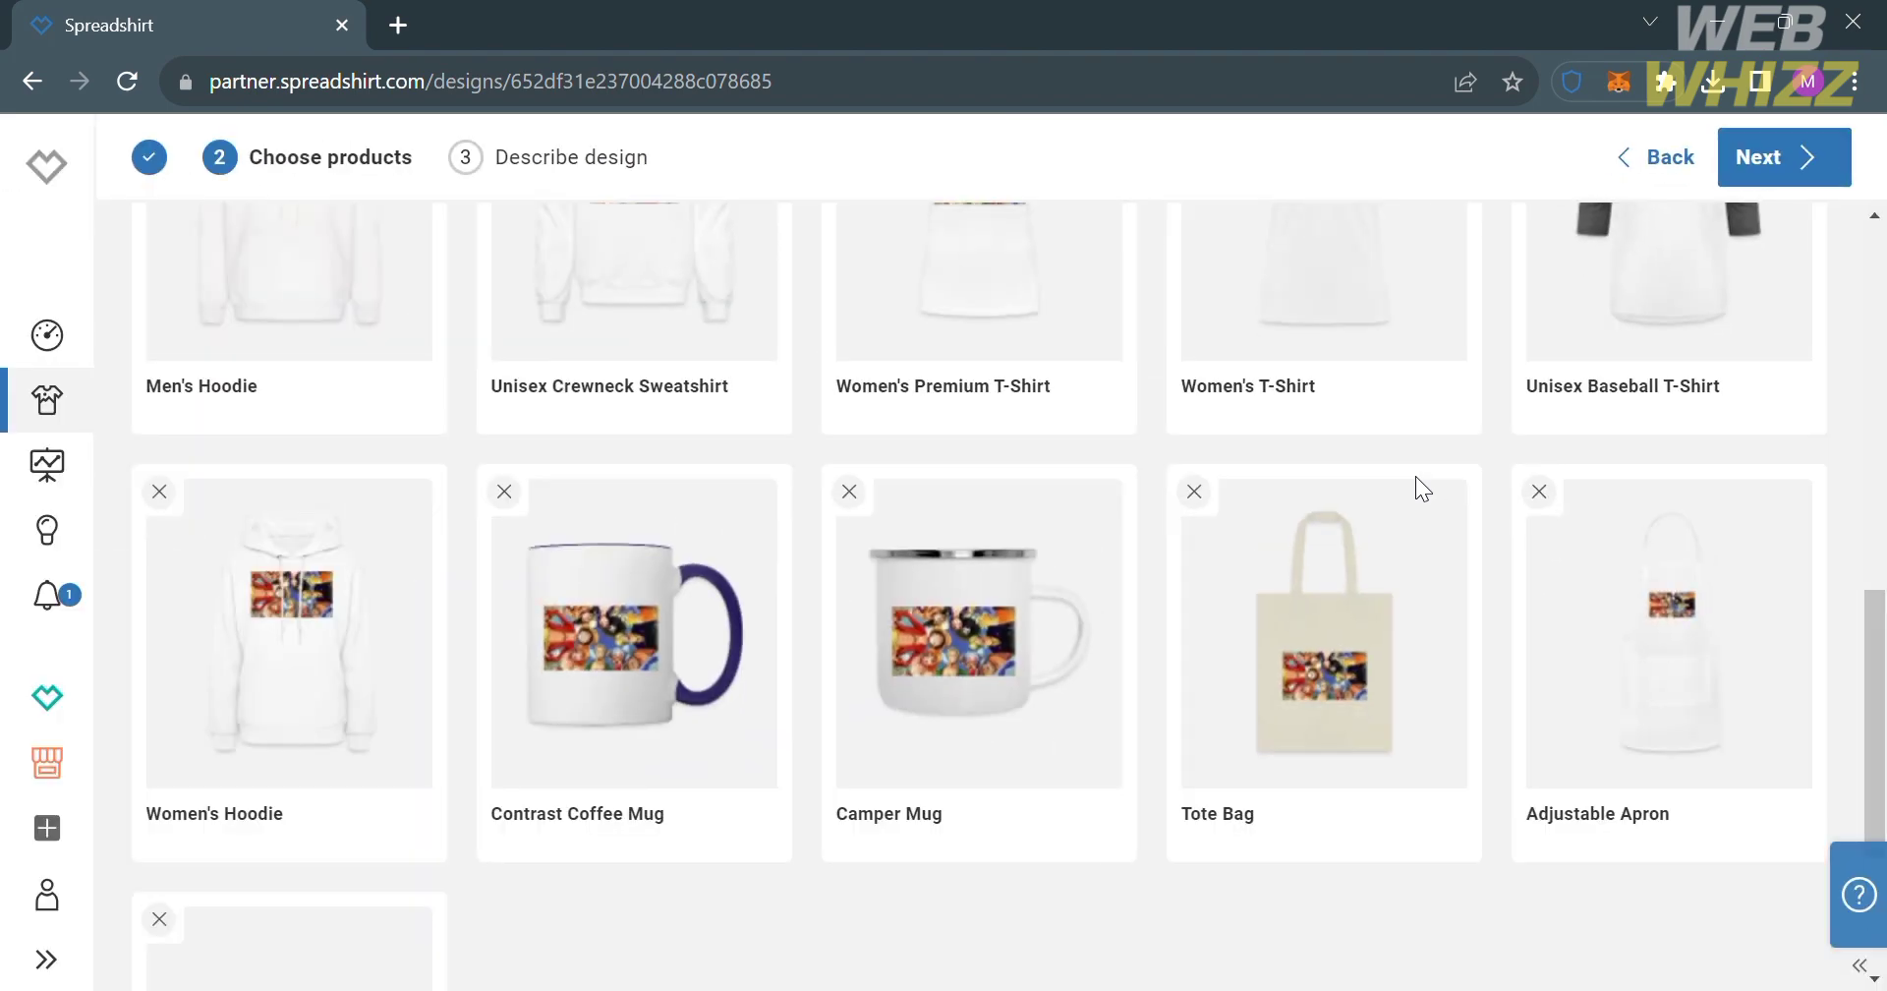
pyautogui.scroll(8, 590, 587)
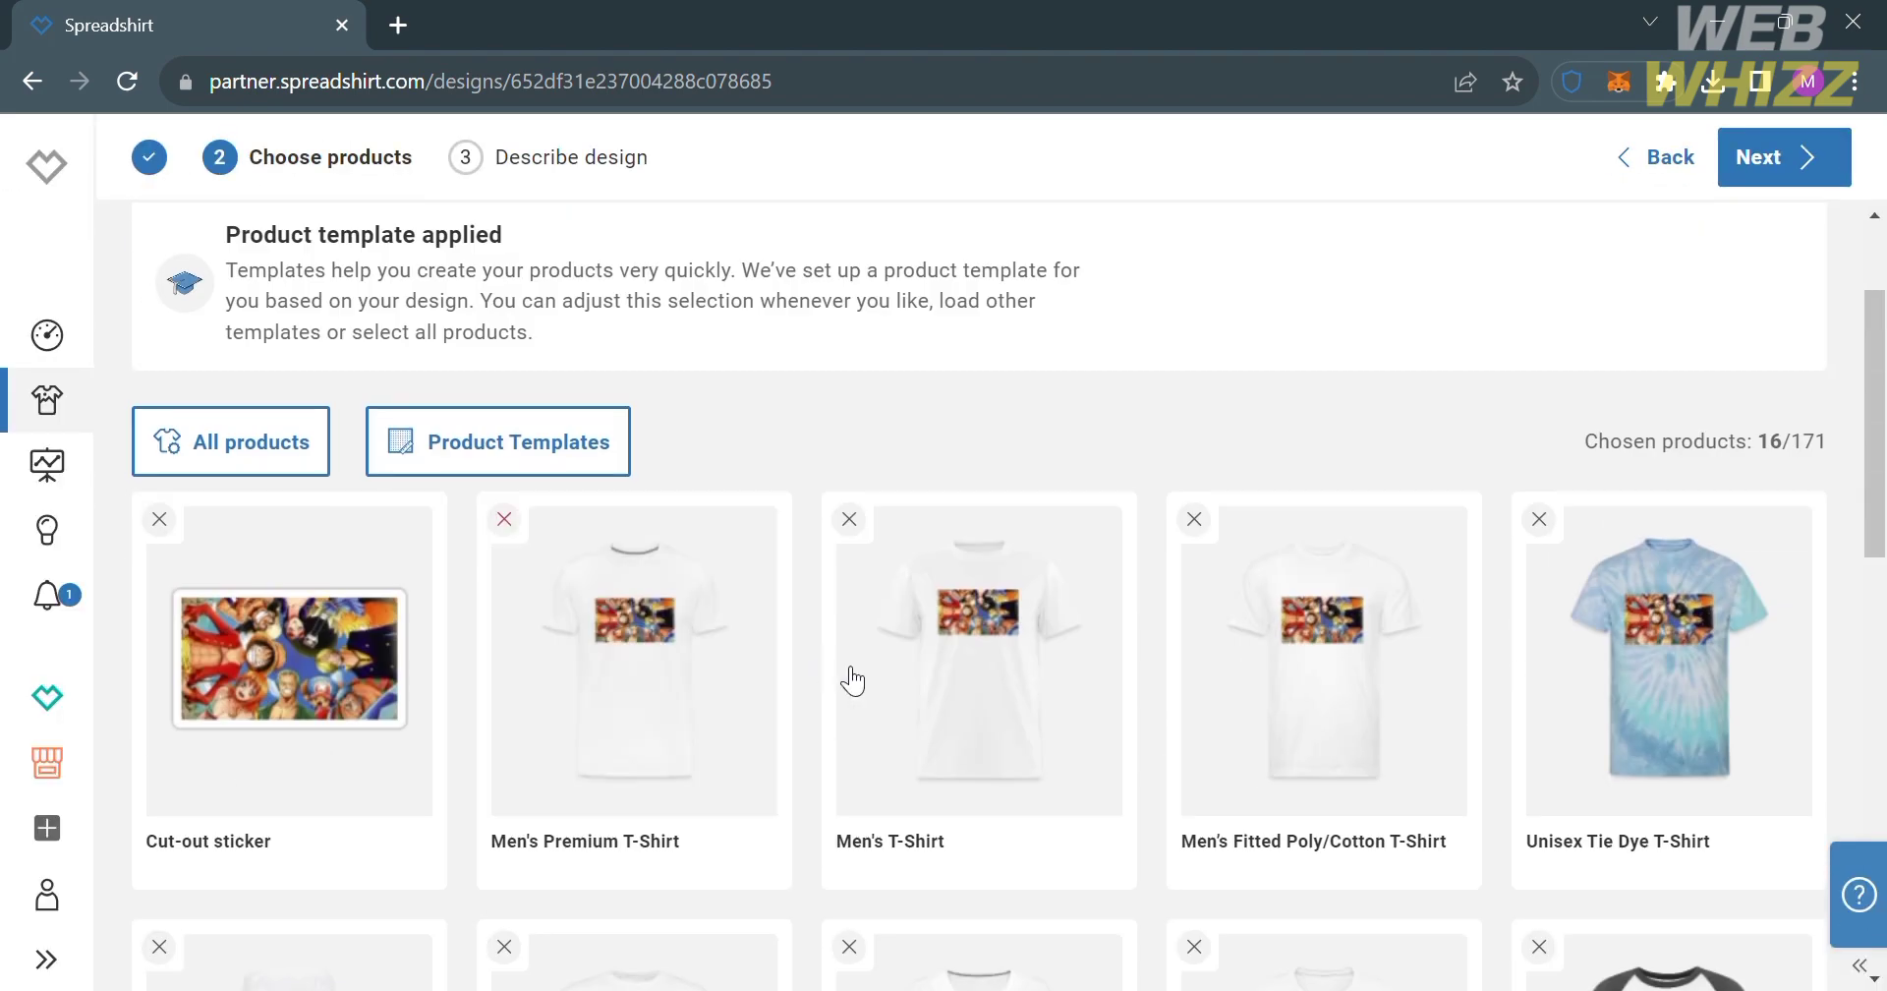
pyautogui.scroll(-2, 845, 668)
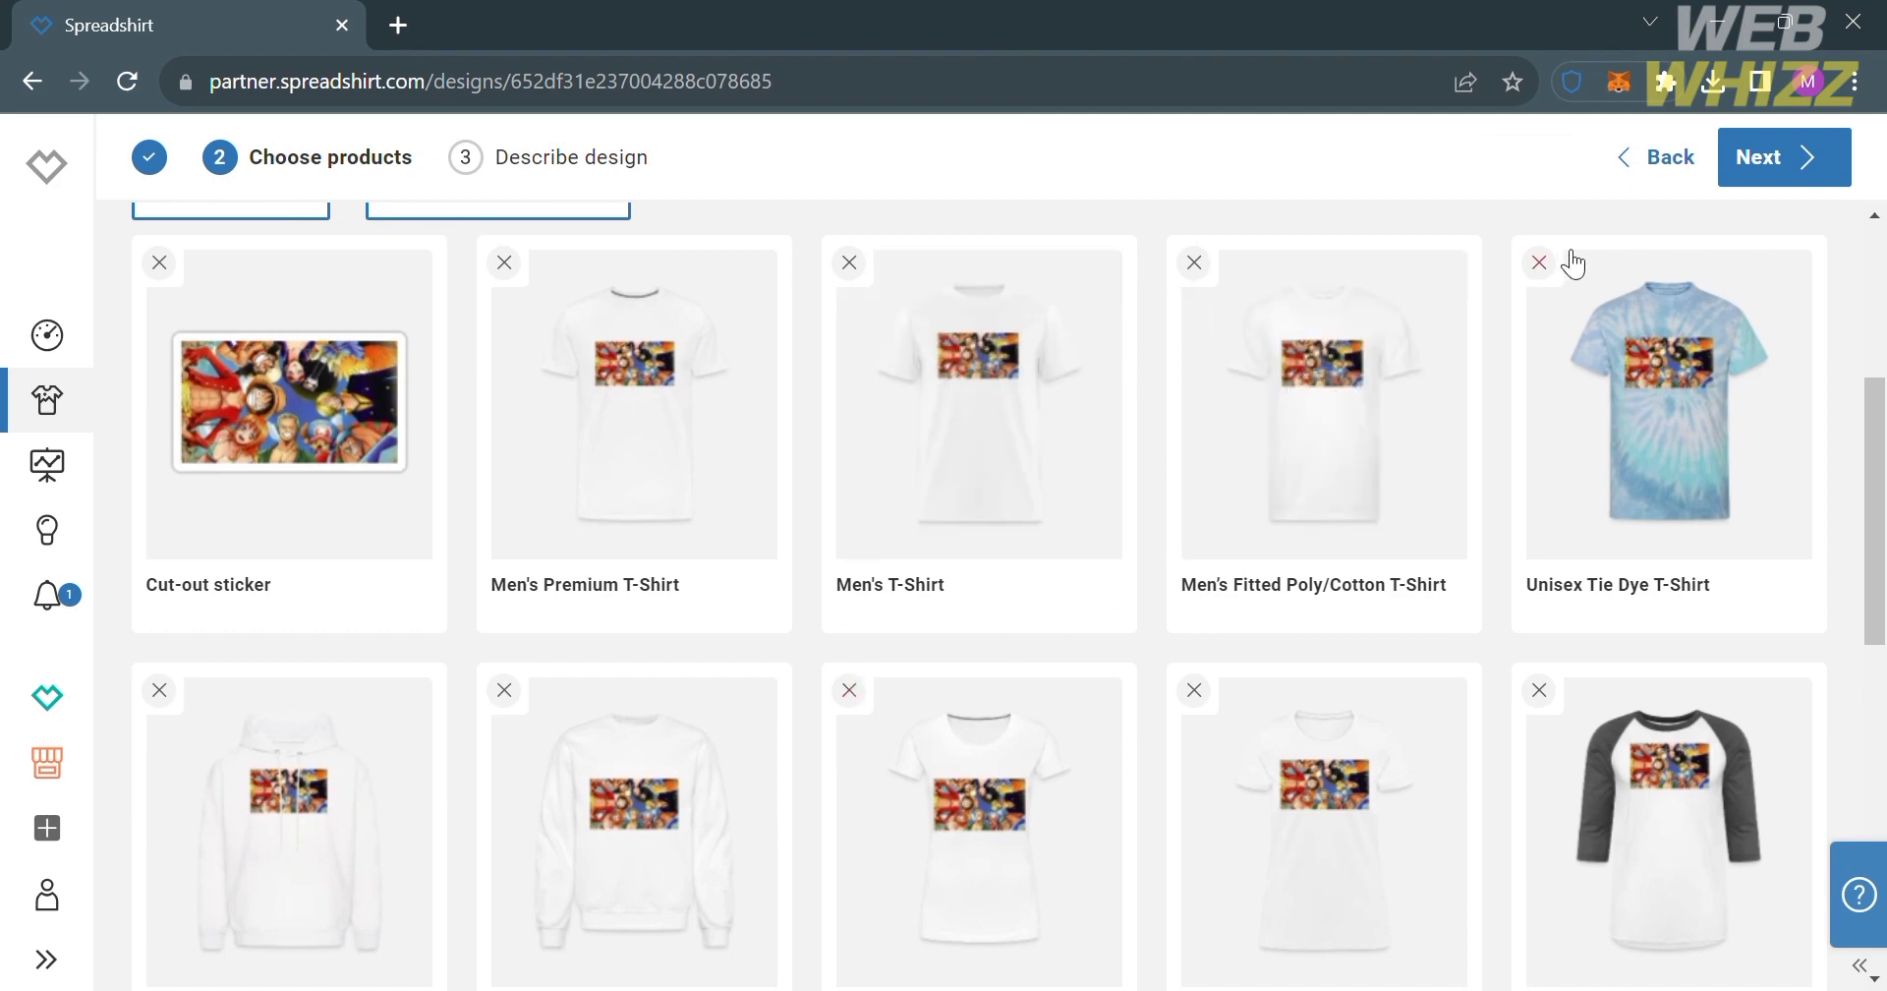
pyautogui.click(1540, 263)
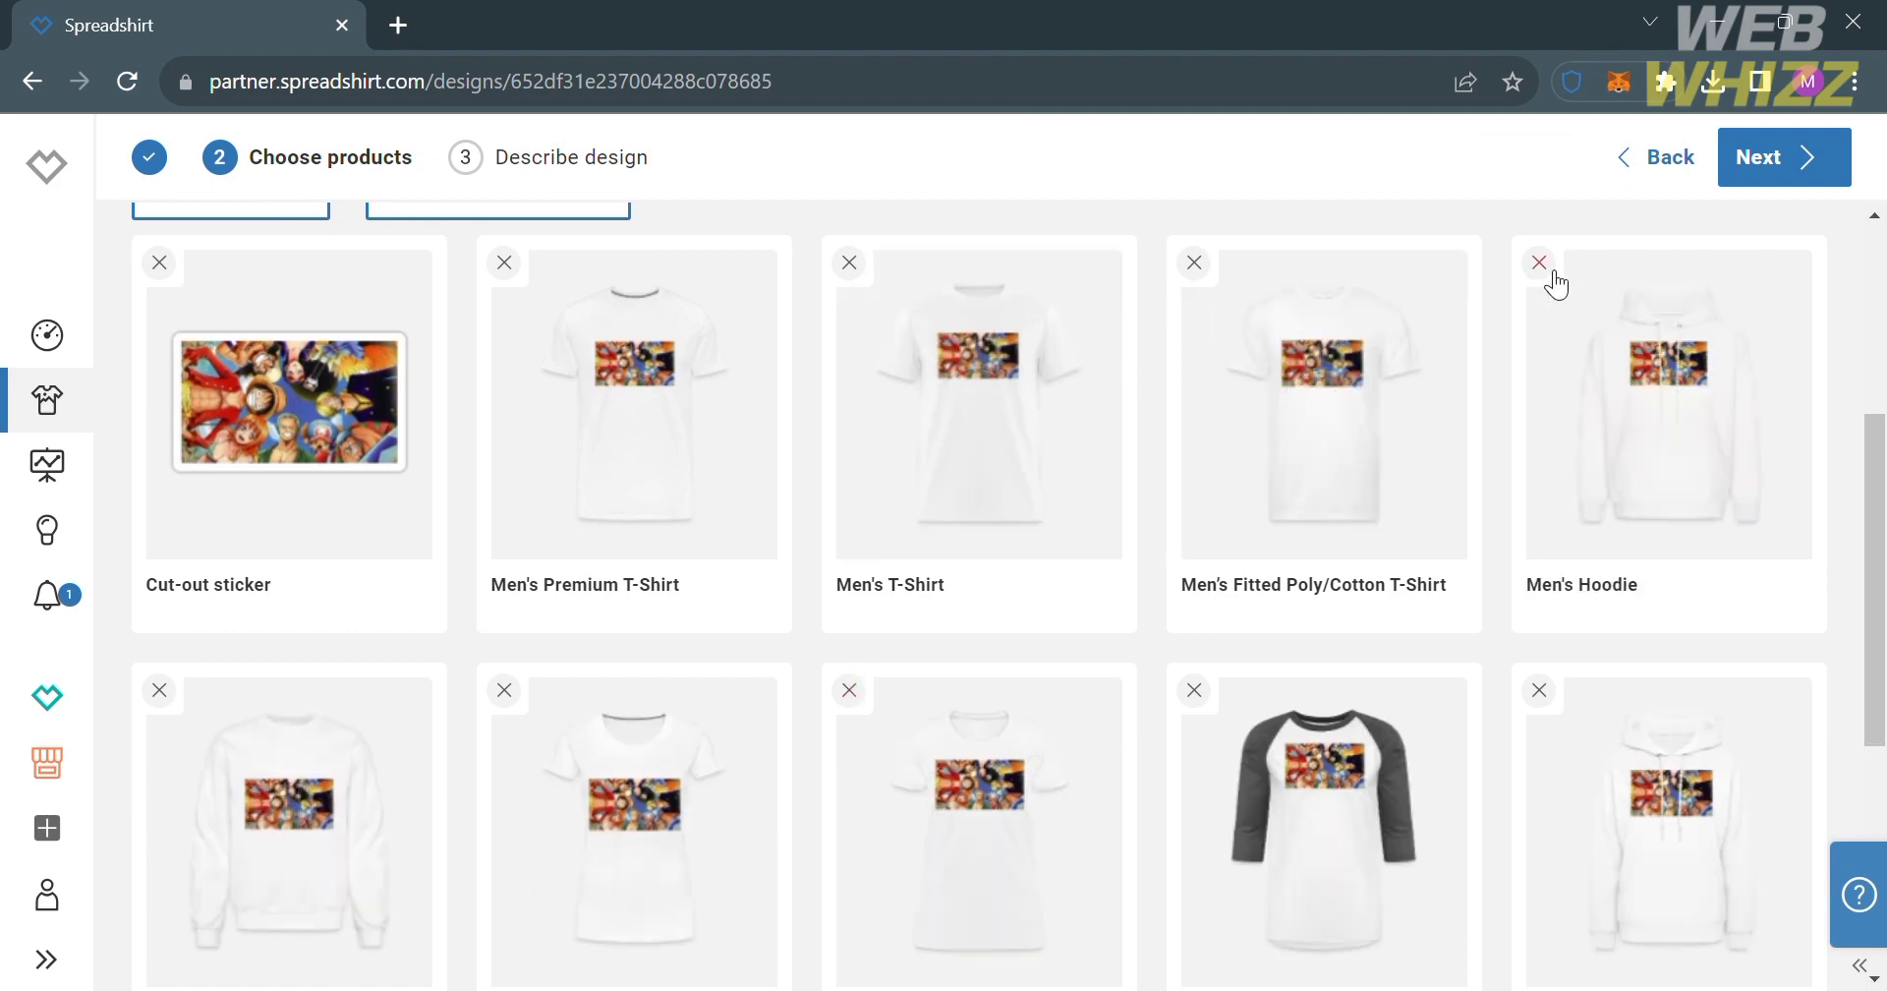
pyautogui.click(1545, 265)
pyautogui.click(1546, 265)
pyautogui.click(1545, 266)
pyautogui.click(1551, 275)
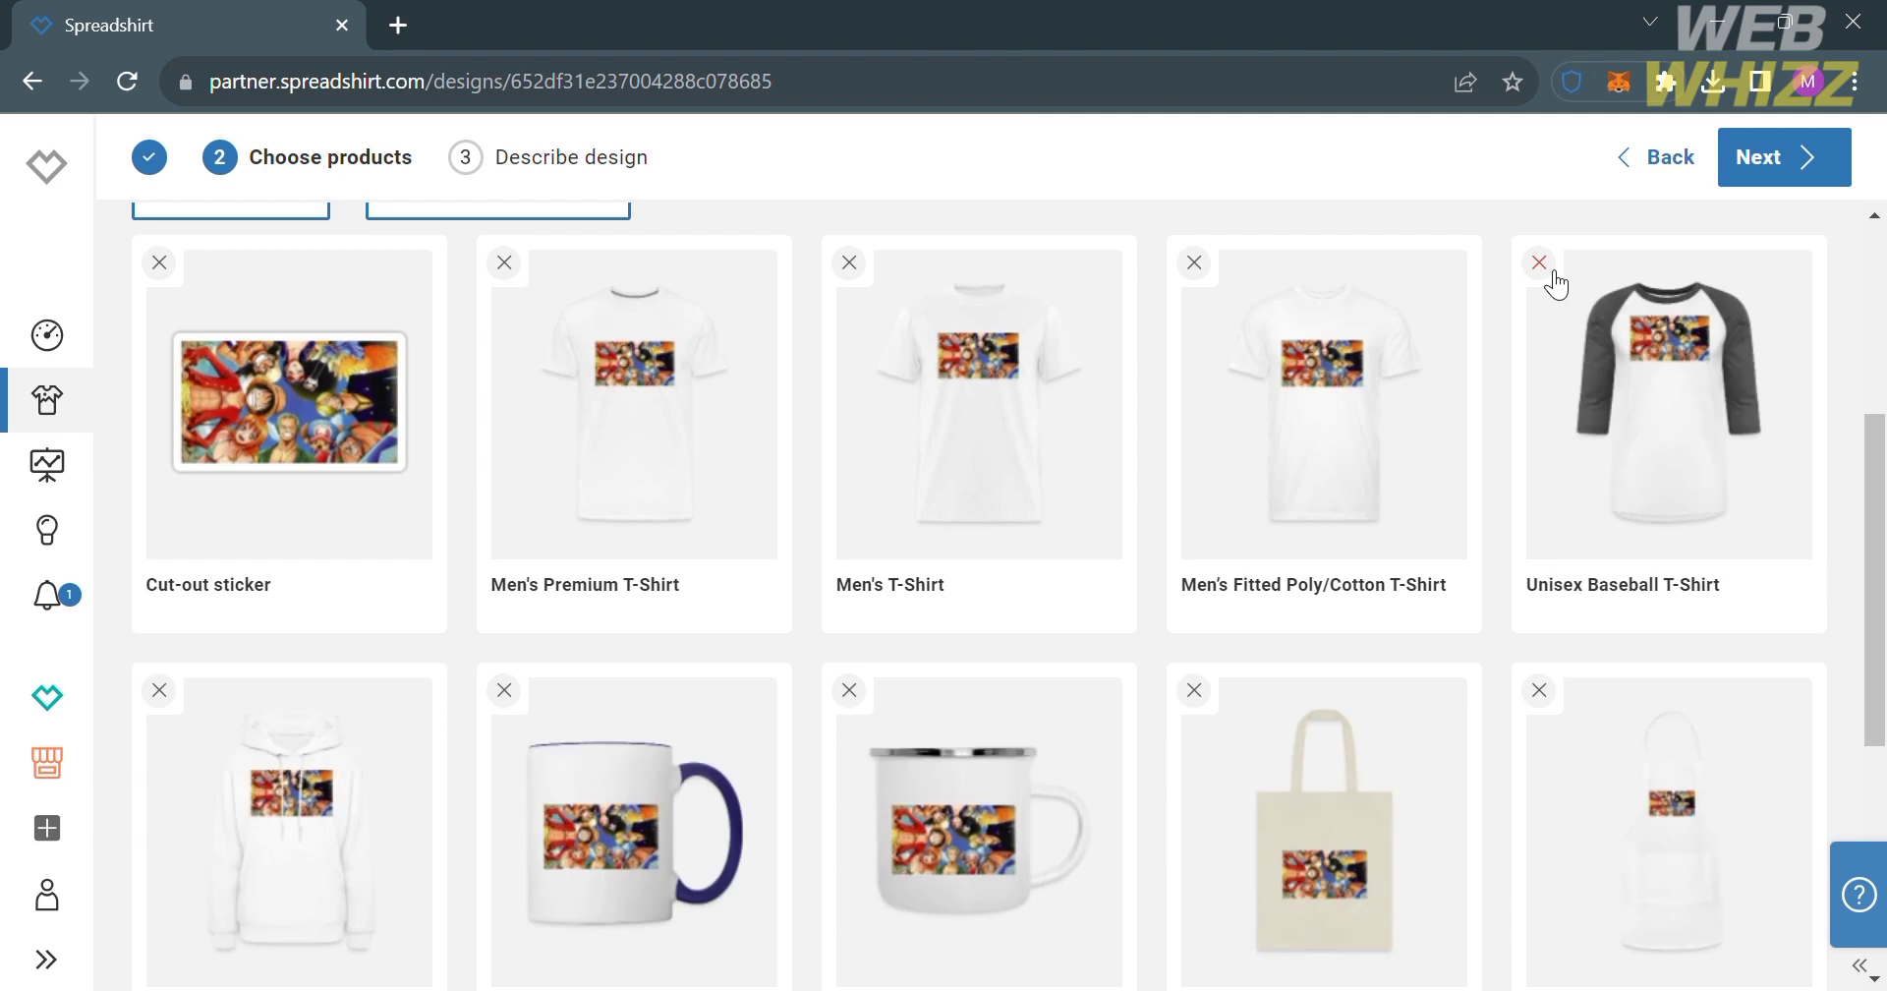
# - Remove the enamel mug and remaining hoodie, leaving nine products, and continue
pyautogui.click(852, 694)
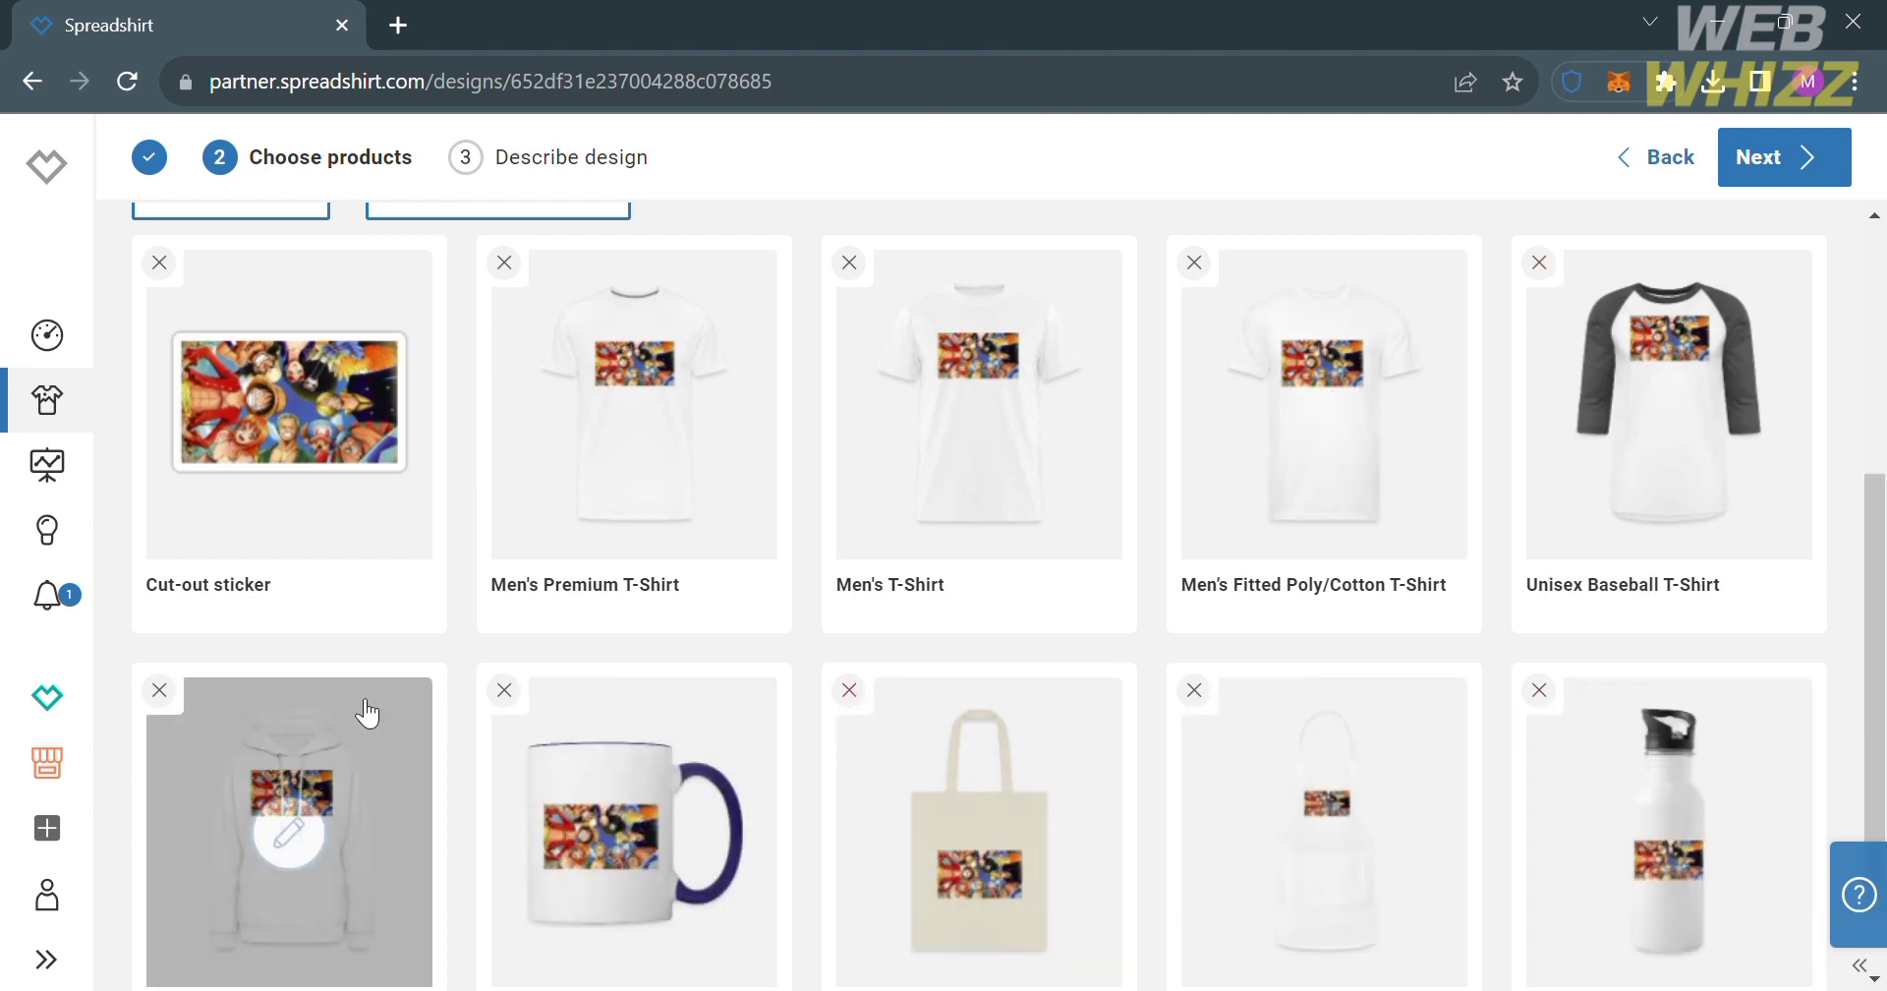
pyautogui.click(169, 688)
pyautogui.scroll(5, 177, 691)
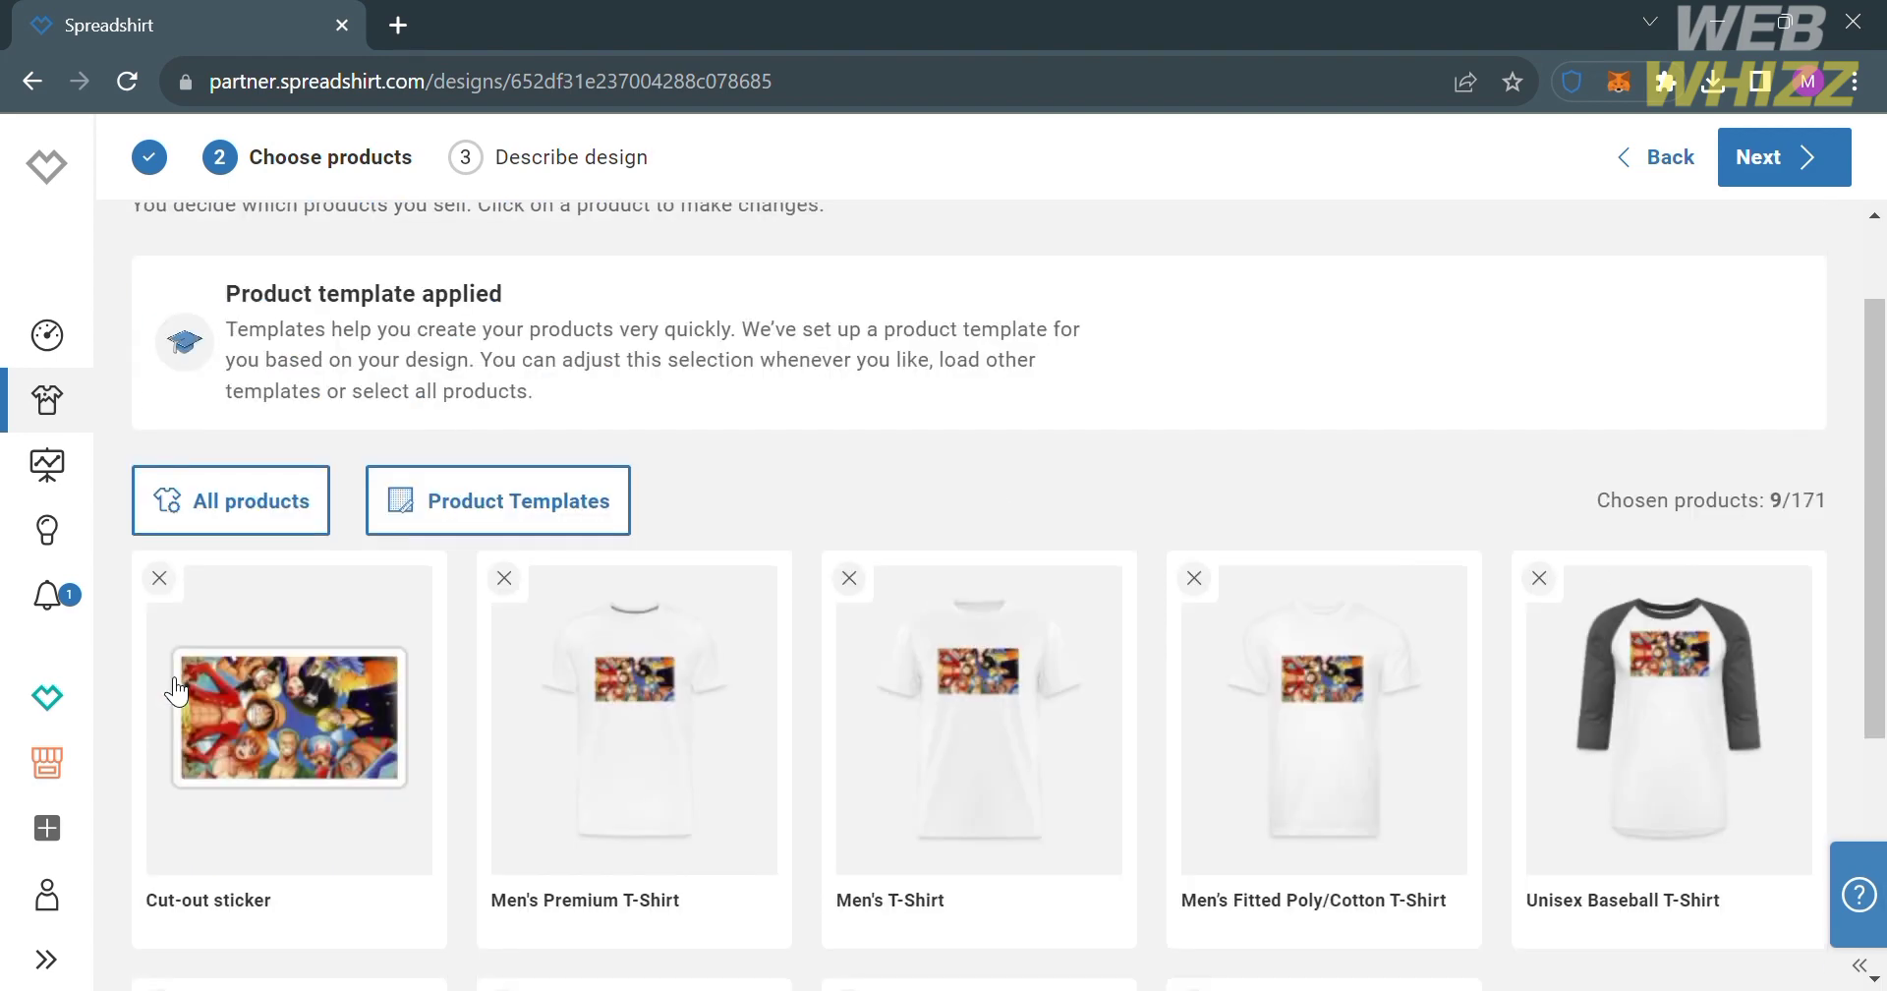
pyautogui.scroll(-5, 1650, 853)
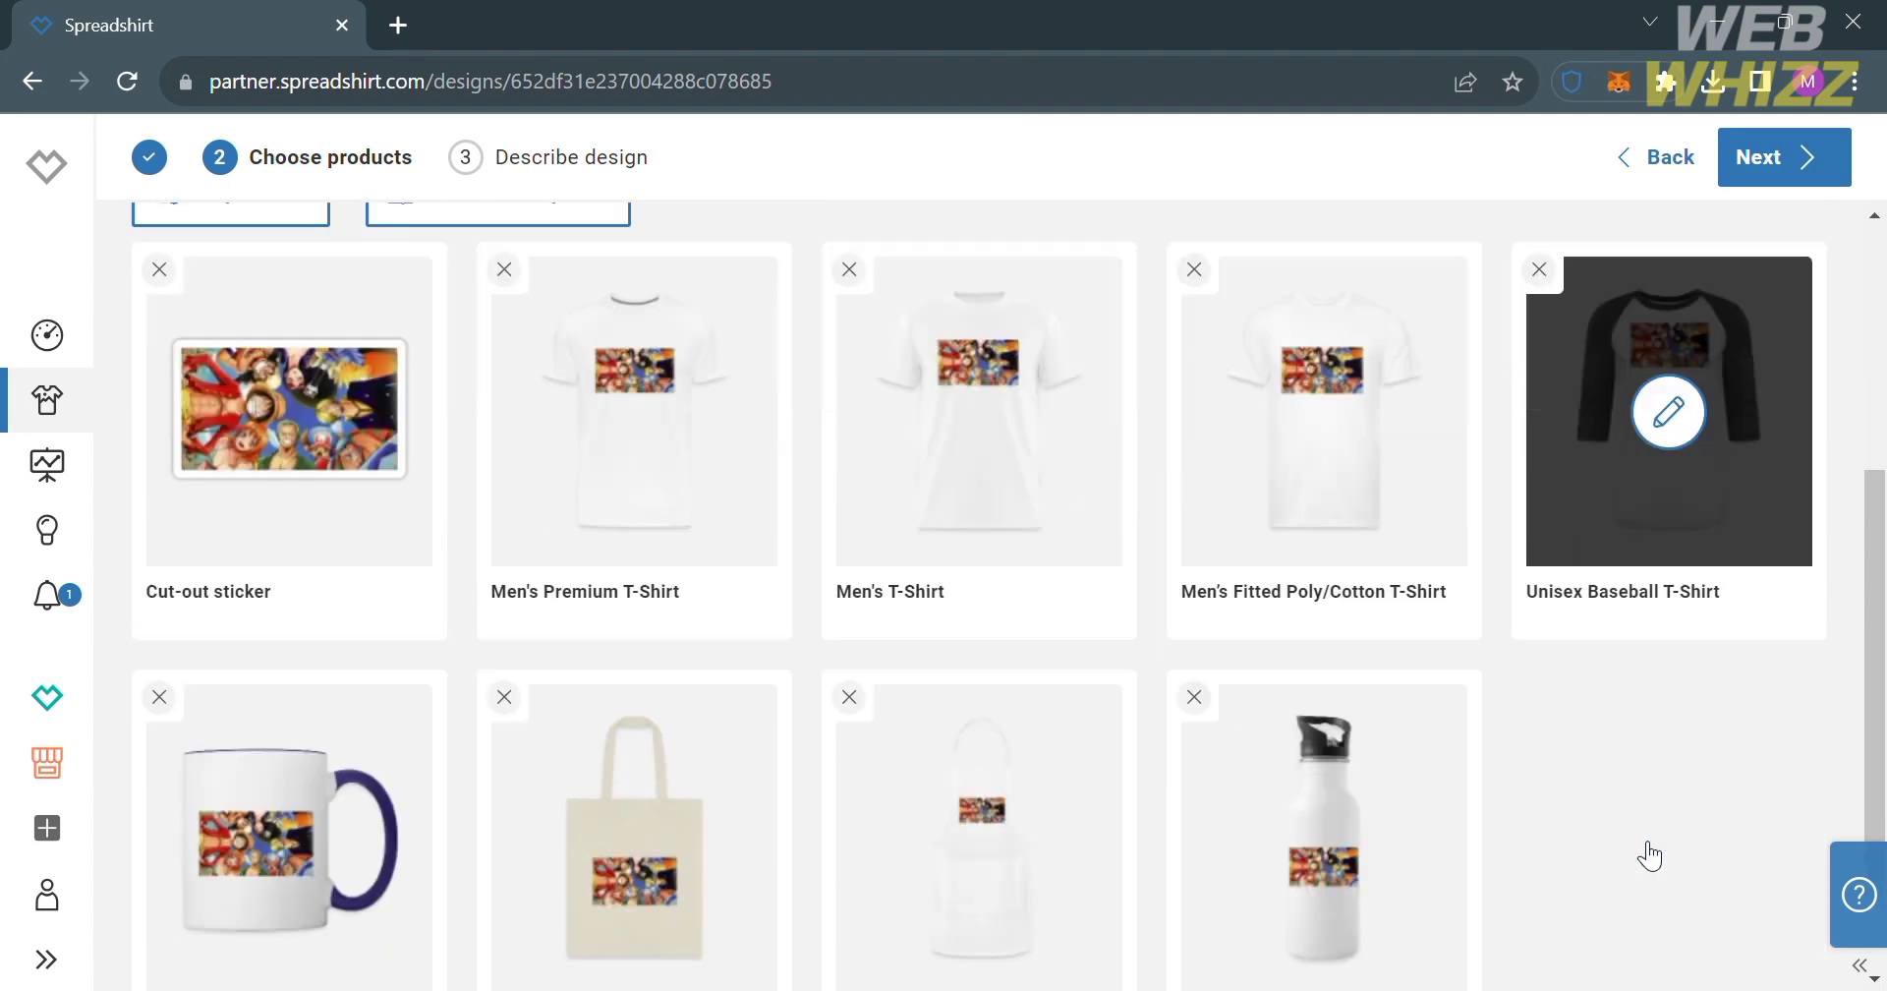
pyautogui.scroll(5, 1650, 853)
pyautogui.click(1832, 183)
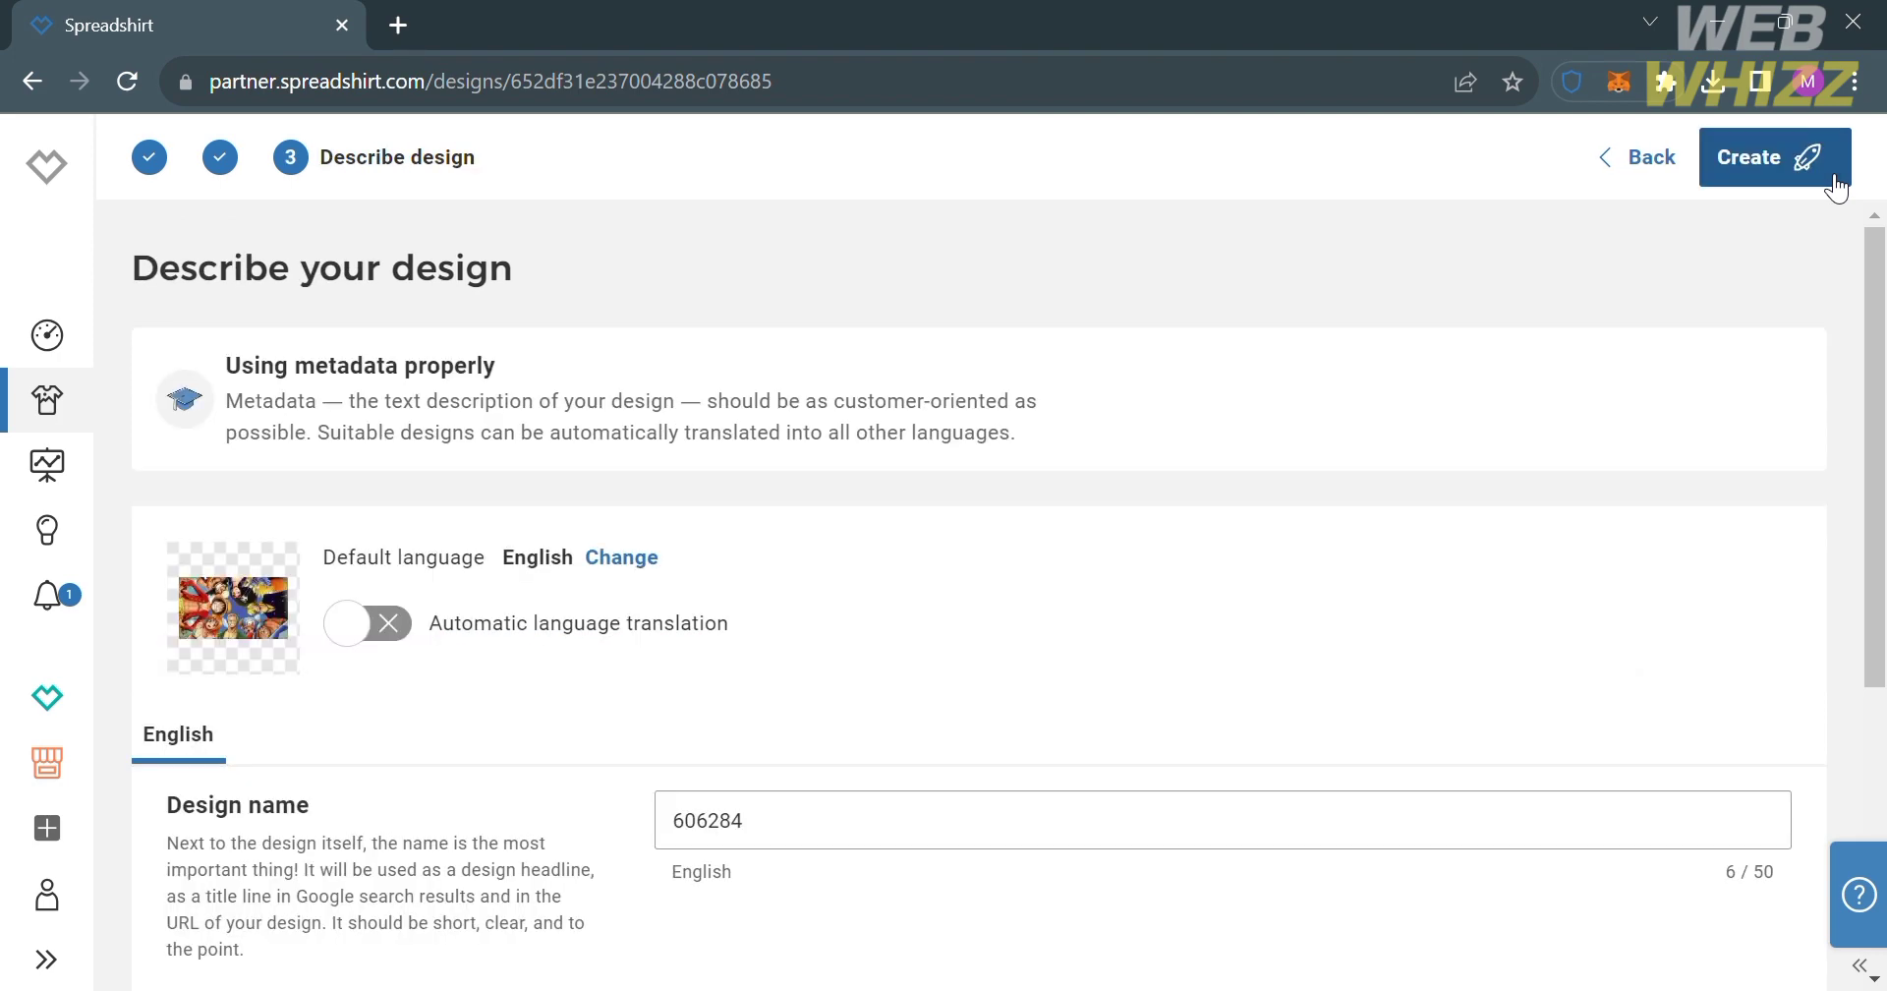
# - Rename the design from 606284 to 'Anime Design', dropping the disallowed word 'Piece'
pyautogui.click(1064, 829)
pyautogui.scroll(-3, 1065, 829)
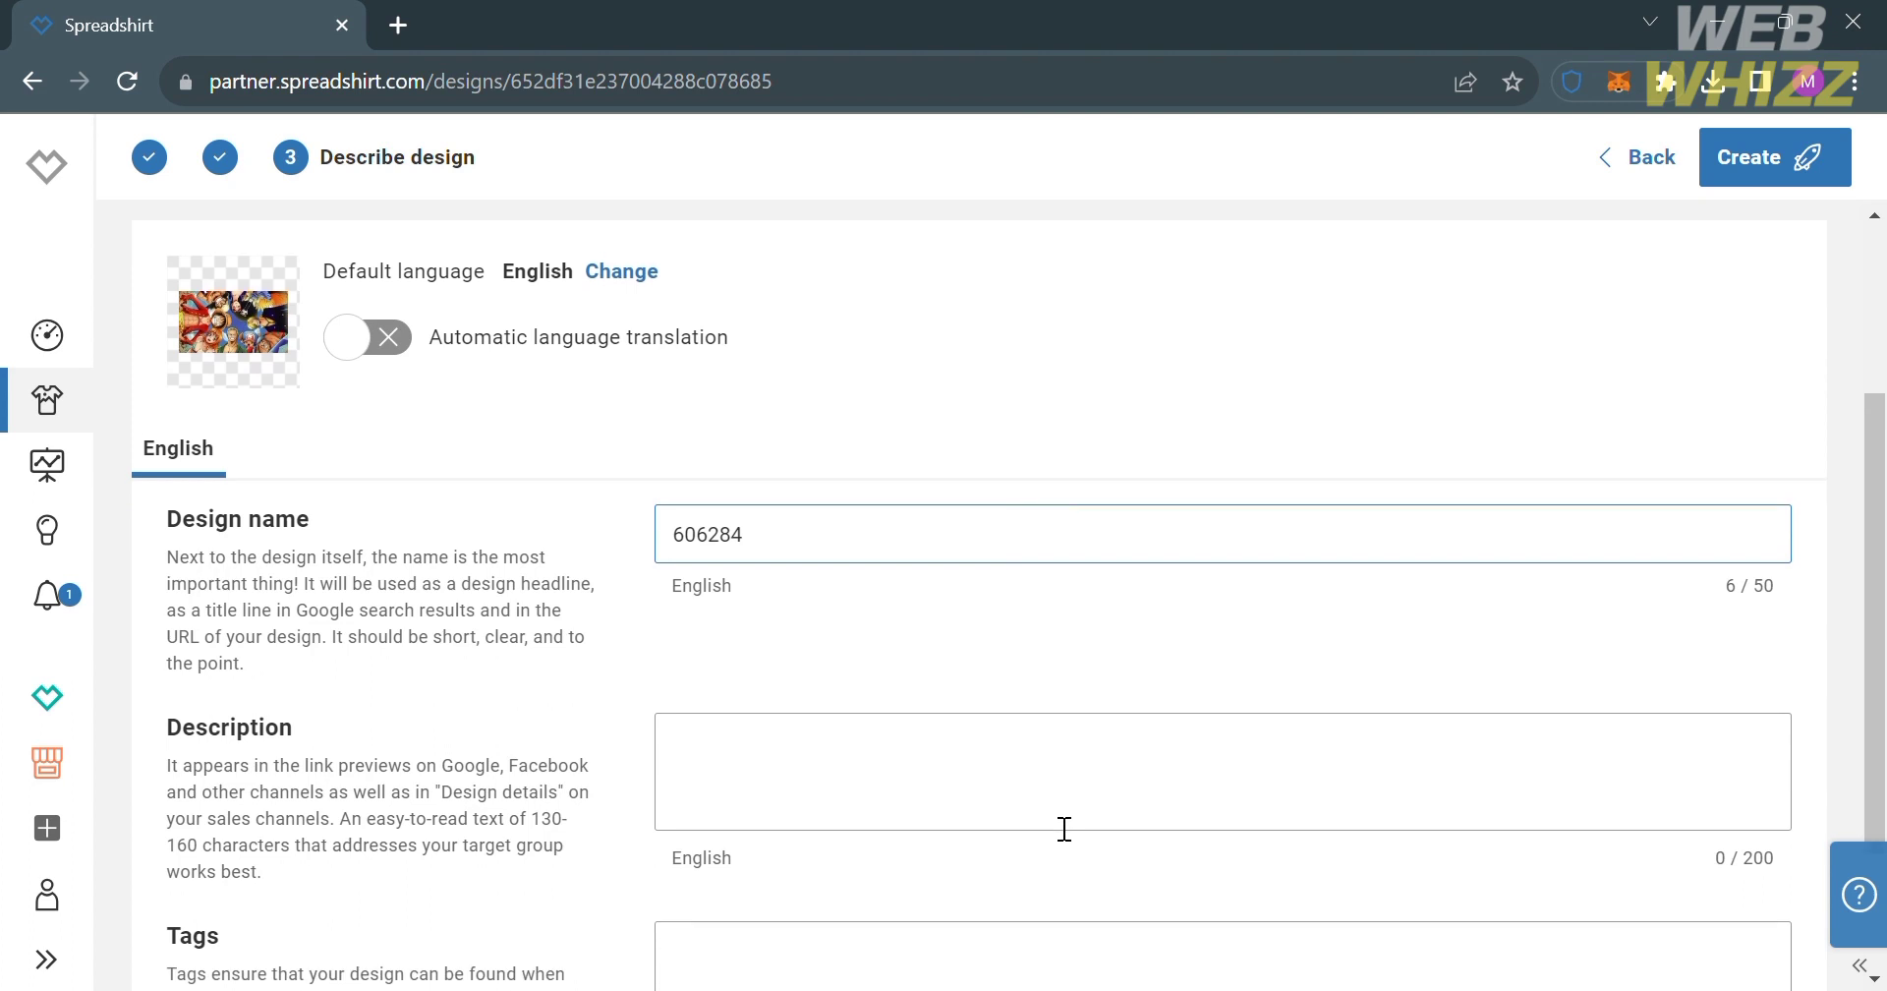
pyautogui.press('BackSpace')
pyautogui.press('BackSpace')
pyautogui.press('BackSpace')
pyautogui.press('BackSpace')
pyautogui.press('BackSpace')
pyautogui.press('BackSpace')
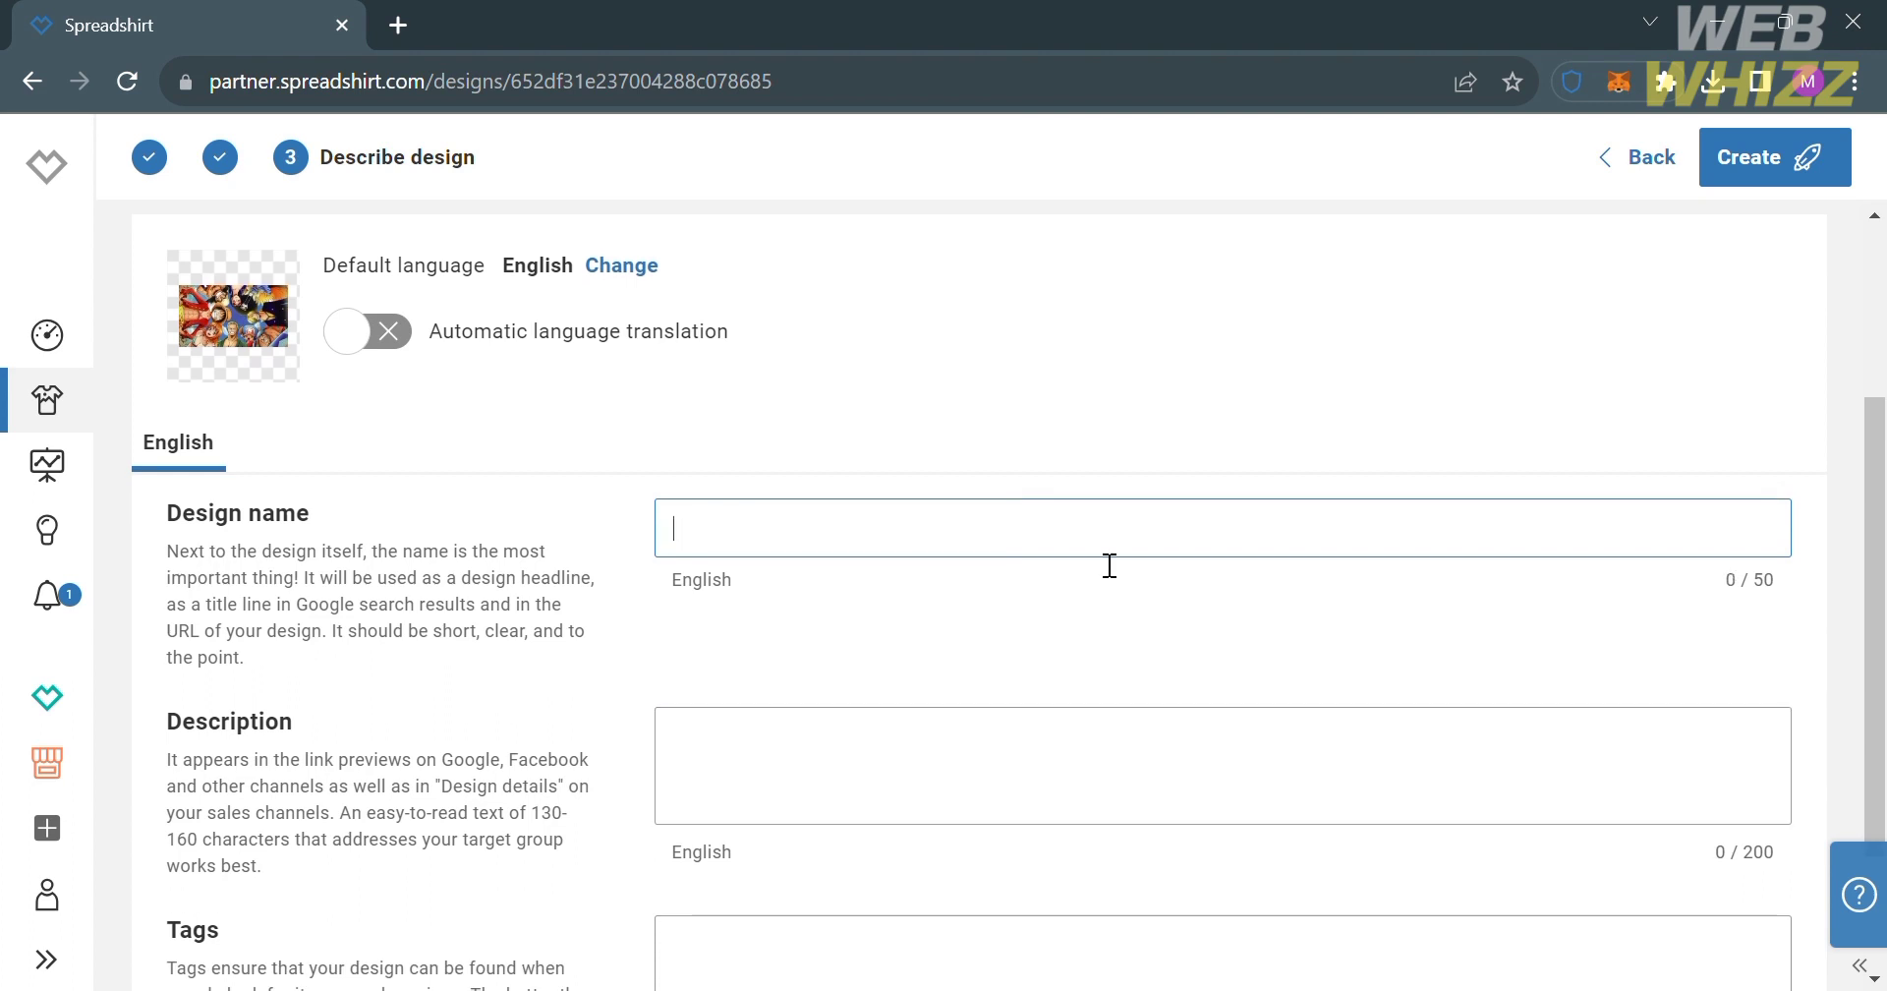
pyautogui.write('One Piece Anime')
pyautogui.click(1084, 723)
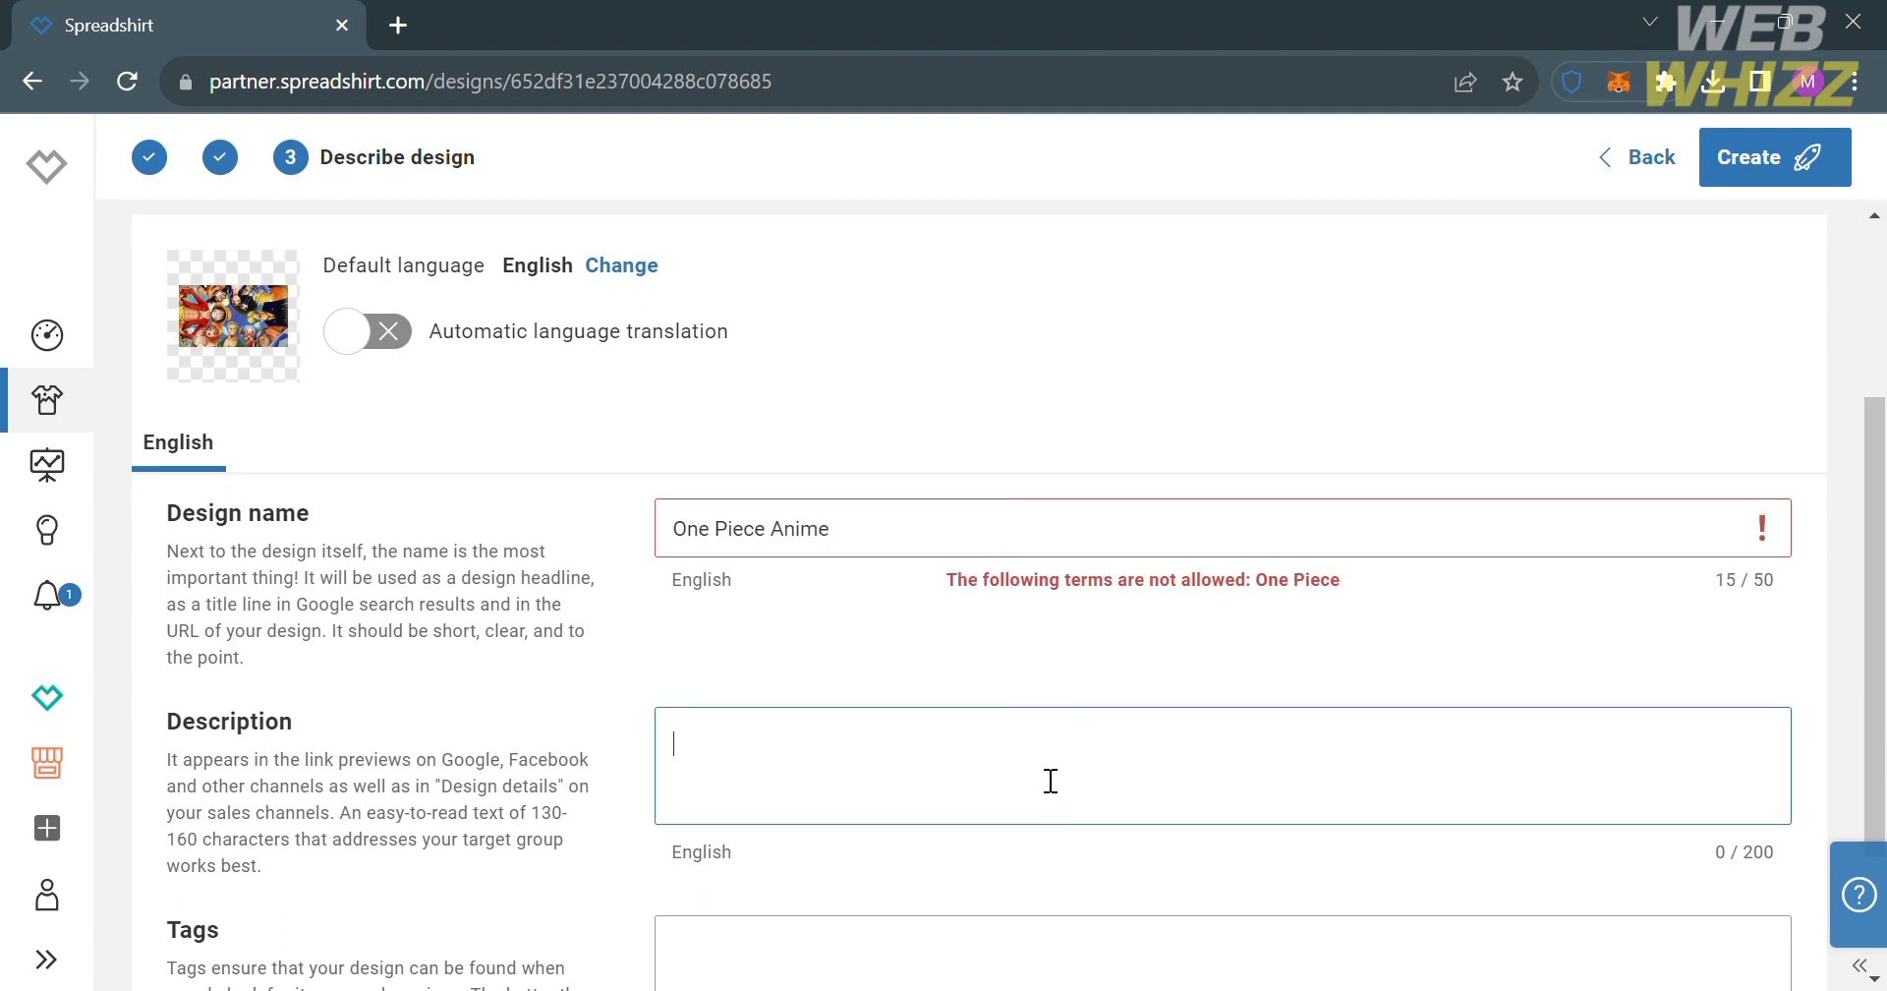
pyautogui.click(984, 555)
pyautogui.write('Designe')
pyautogui.press('BackSpace')
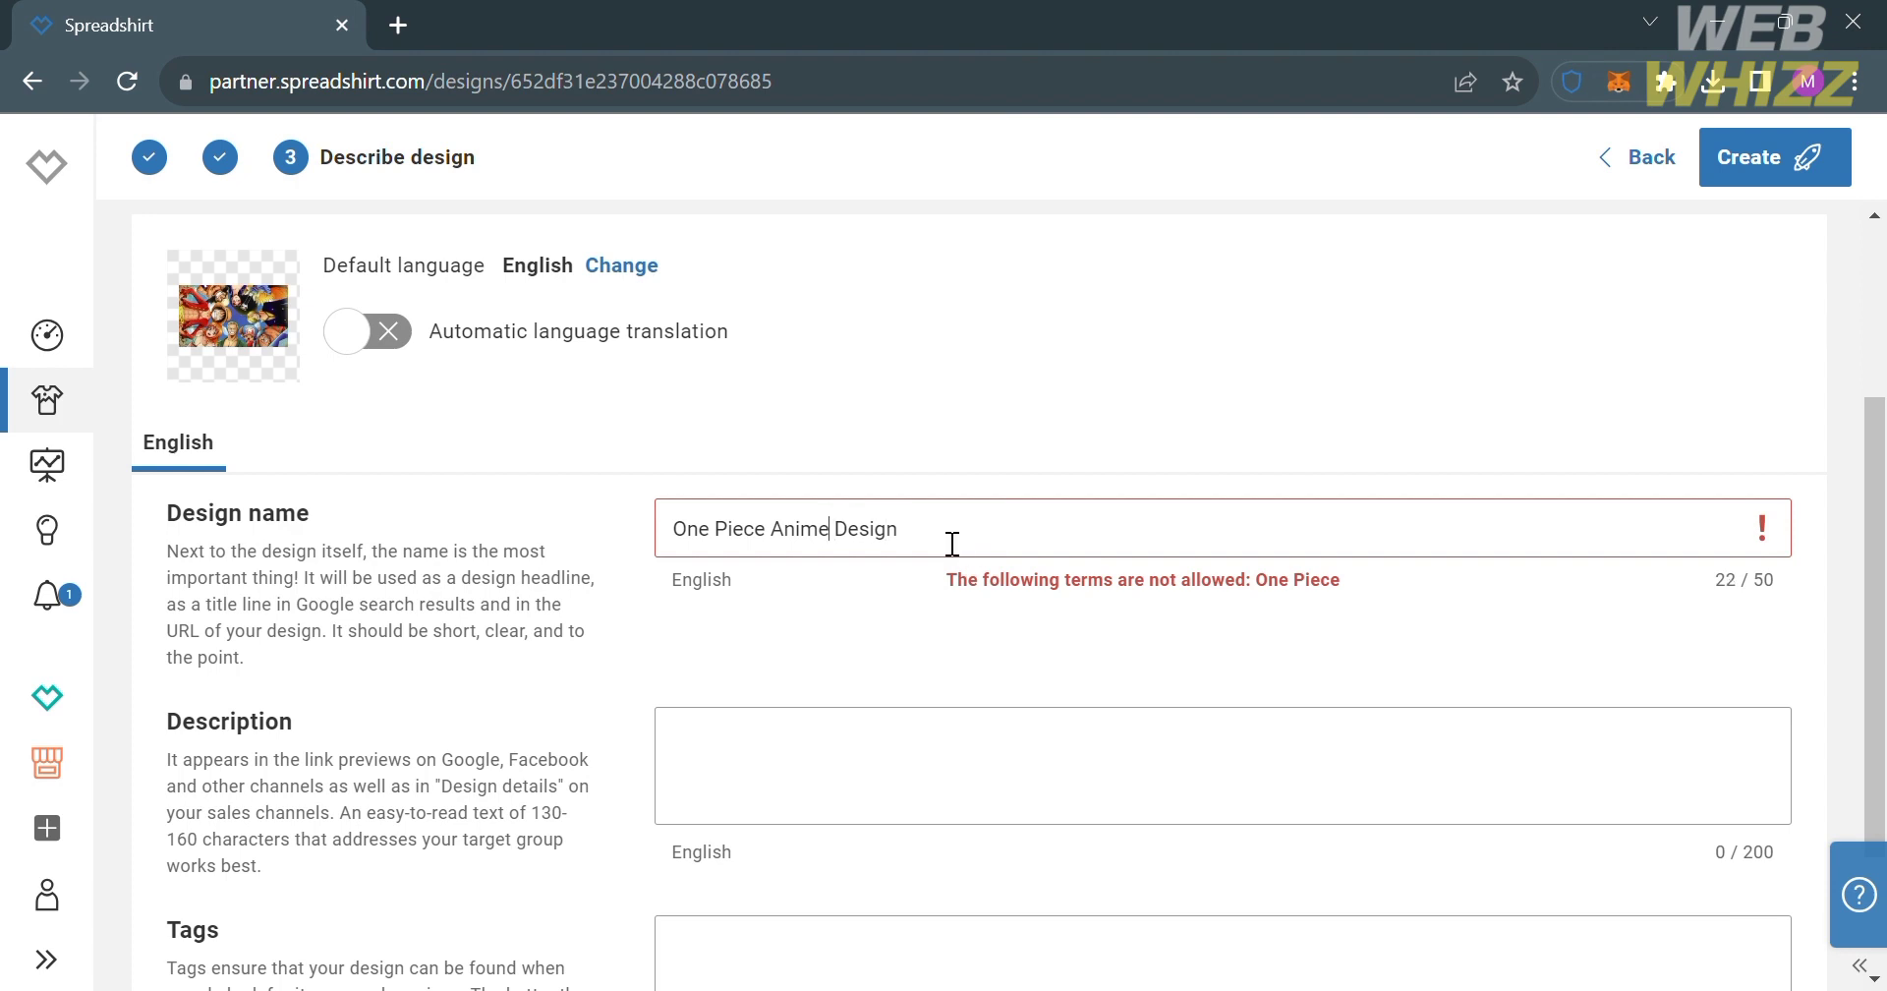
pyautogui.click(775, 539)
pyautogui.press('BackSpace')
pyautogui.press('BackSpace')
pyautogui.press('BackSpace')
pyautogui.press('BackSpace')
pyautogui.press('BackSpace')
pyautogui.press('BackSpace')
pyautogui.press('BackSpace')
pyautogui.press('BackSpace')
pyautogui.press('BackSpace')
pyautogui.press('BackSpace')
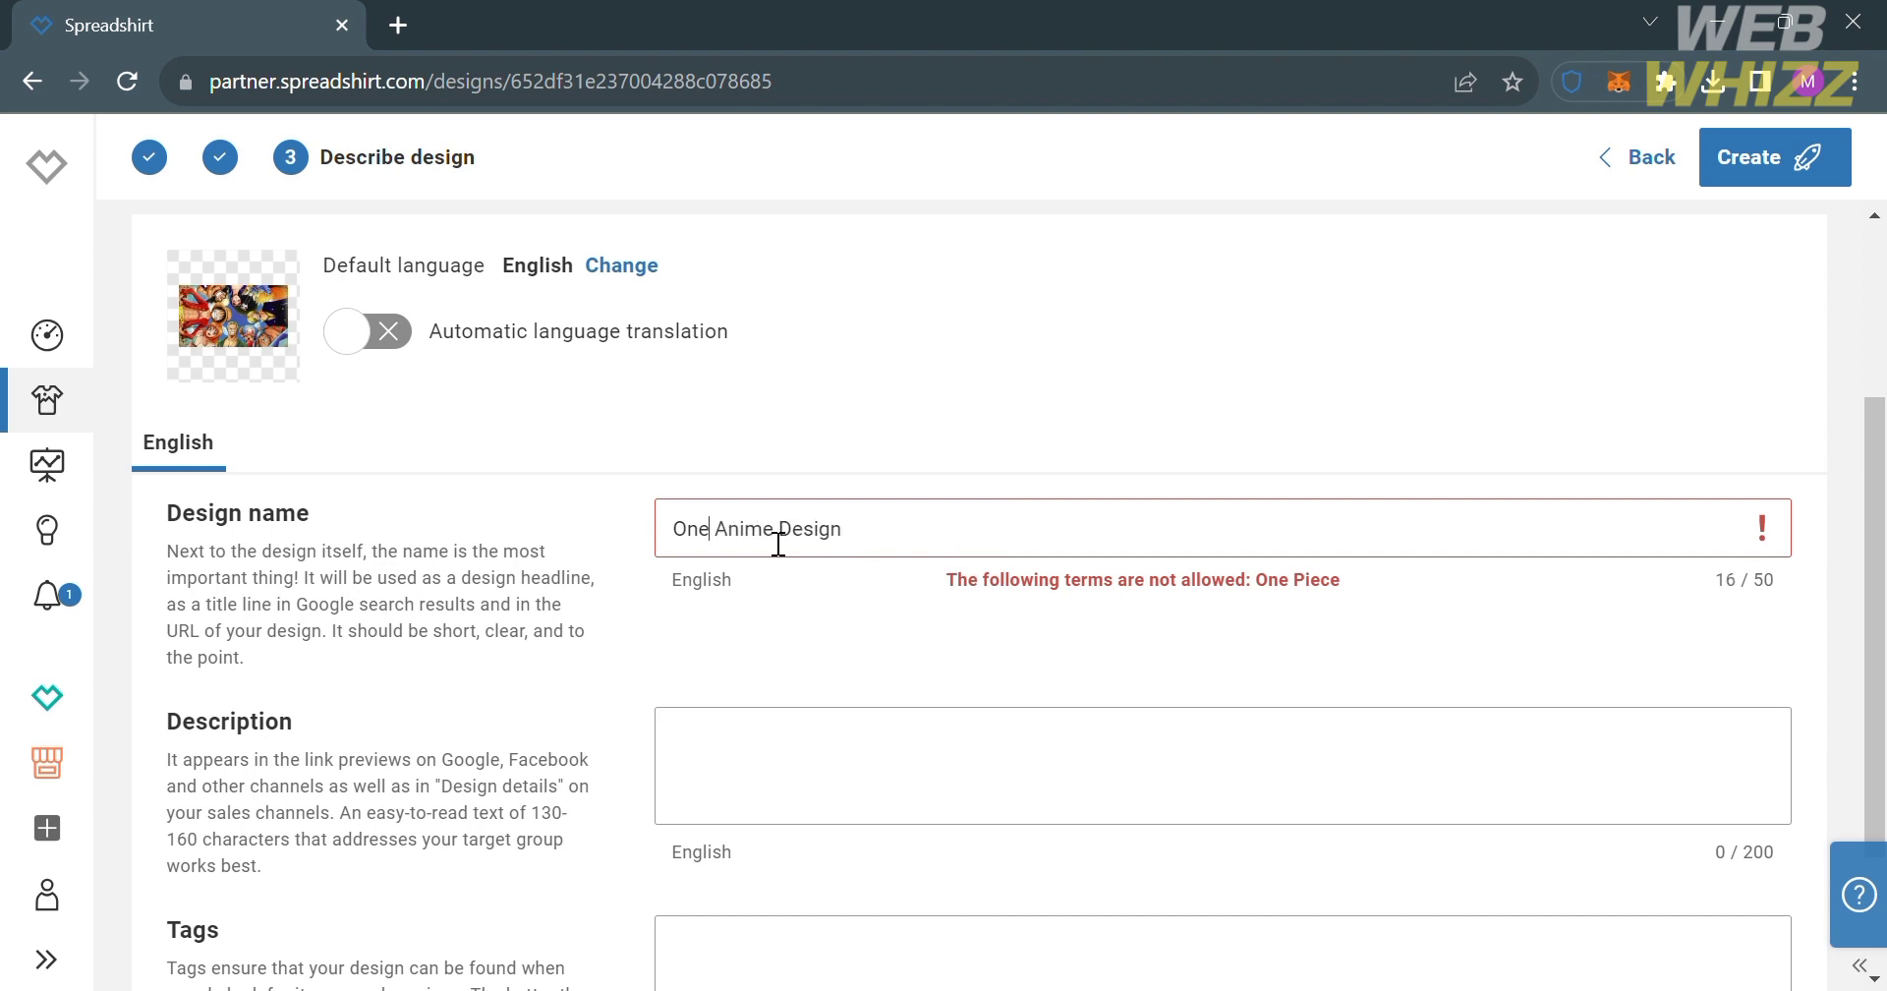
pyautogui.click(777, 544)
pyautogui.press('Delete')
pyautogui.press('Delete')
pyautogui.write('gn')
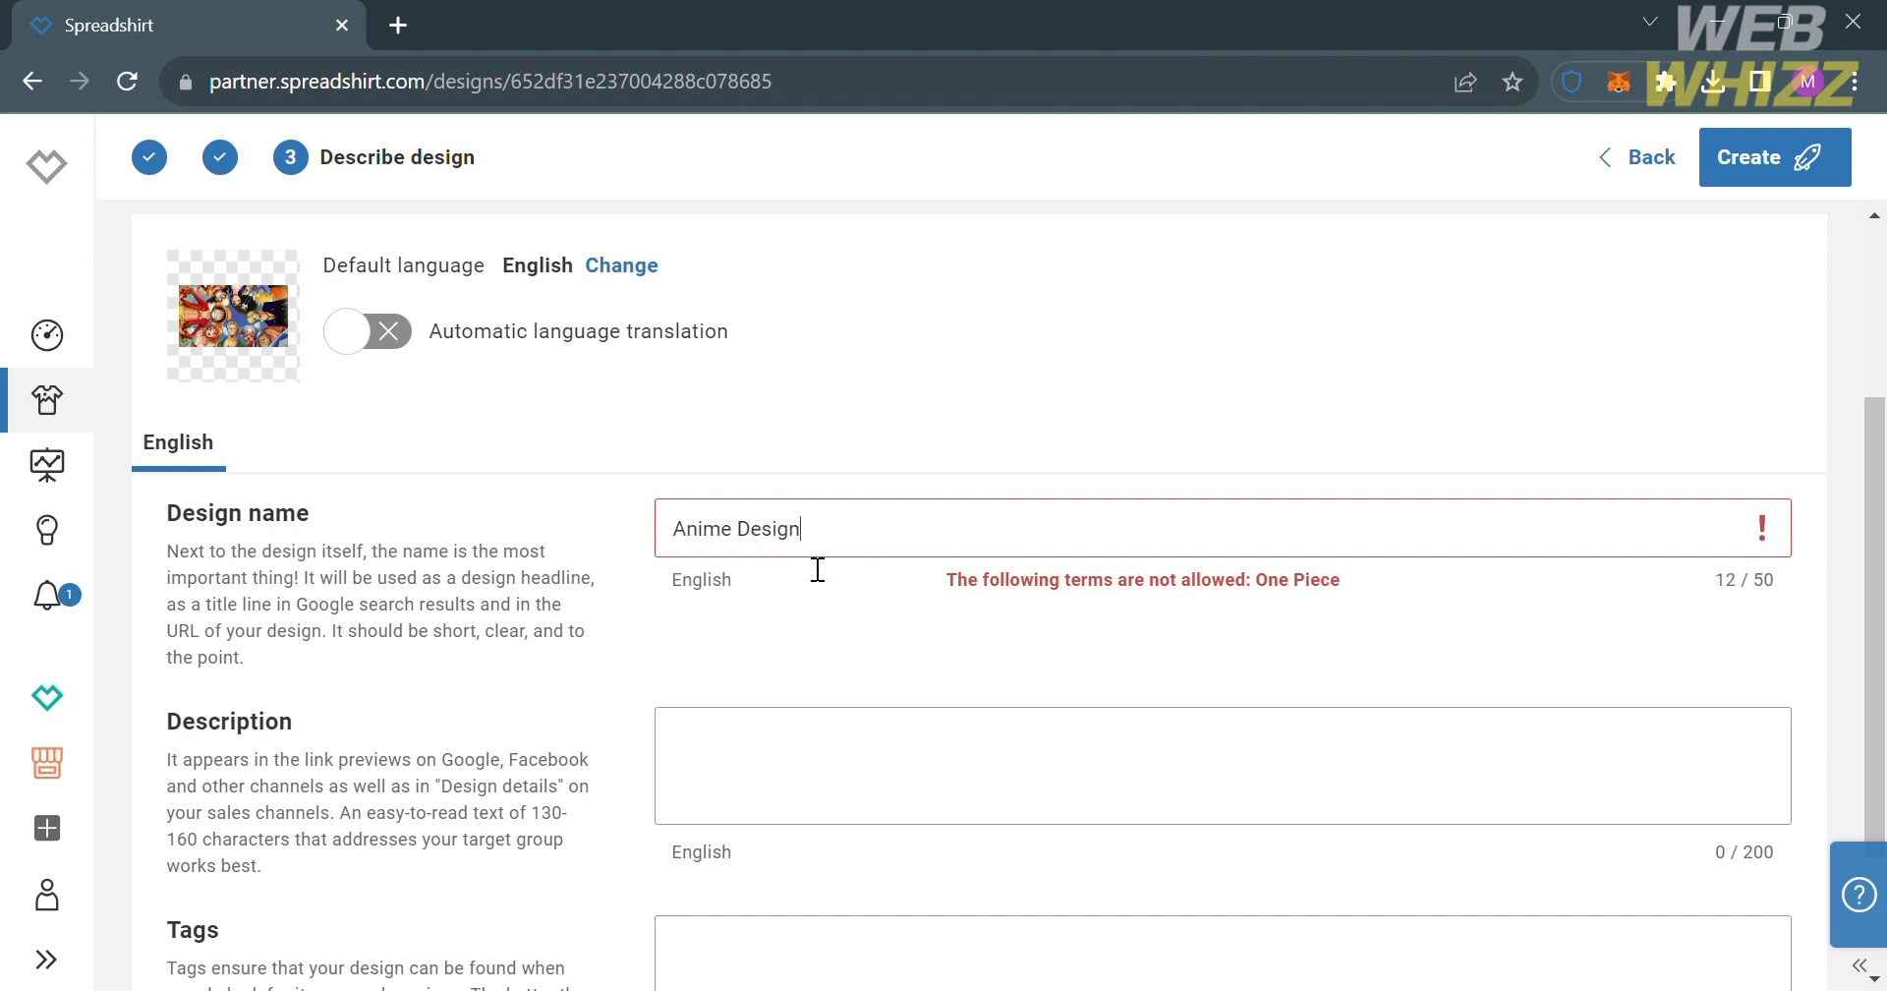
# - Enter 'Sample Description' as the design's description
pyautogui.click(953, 733)
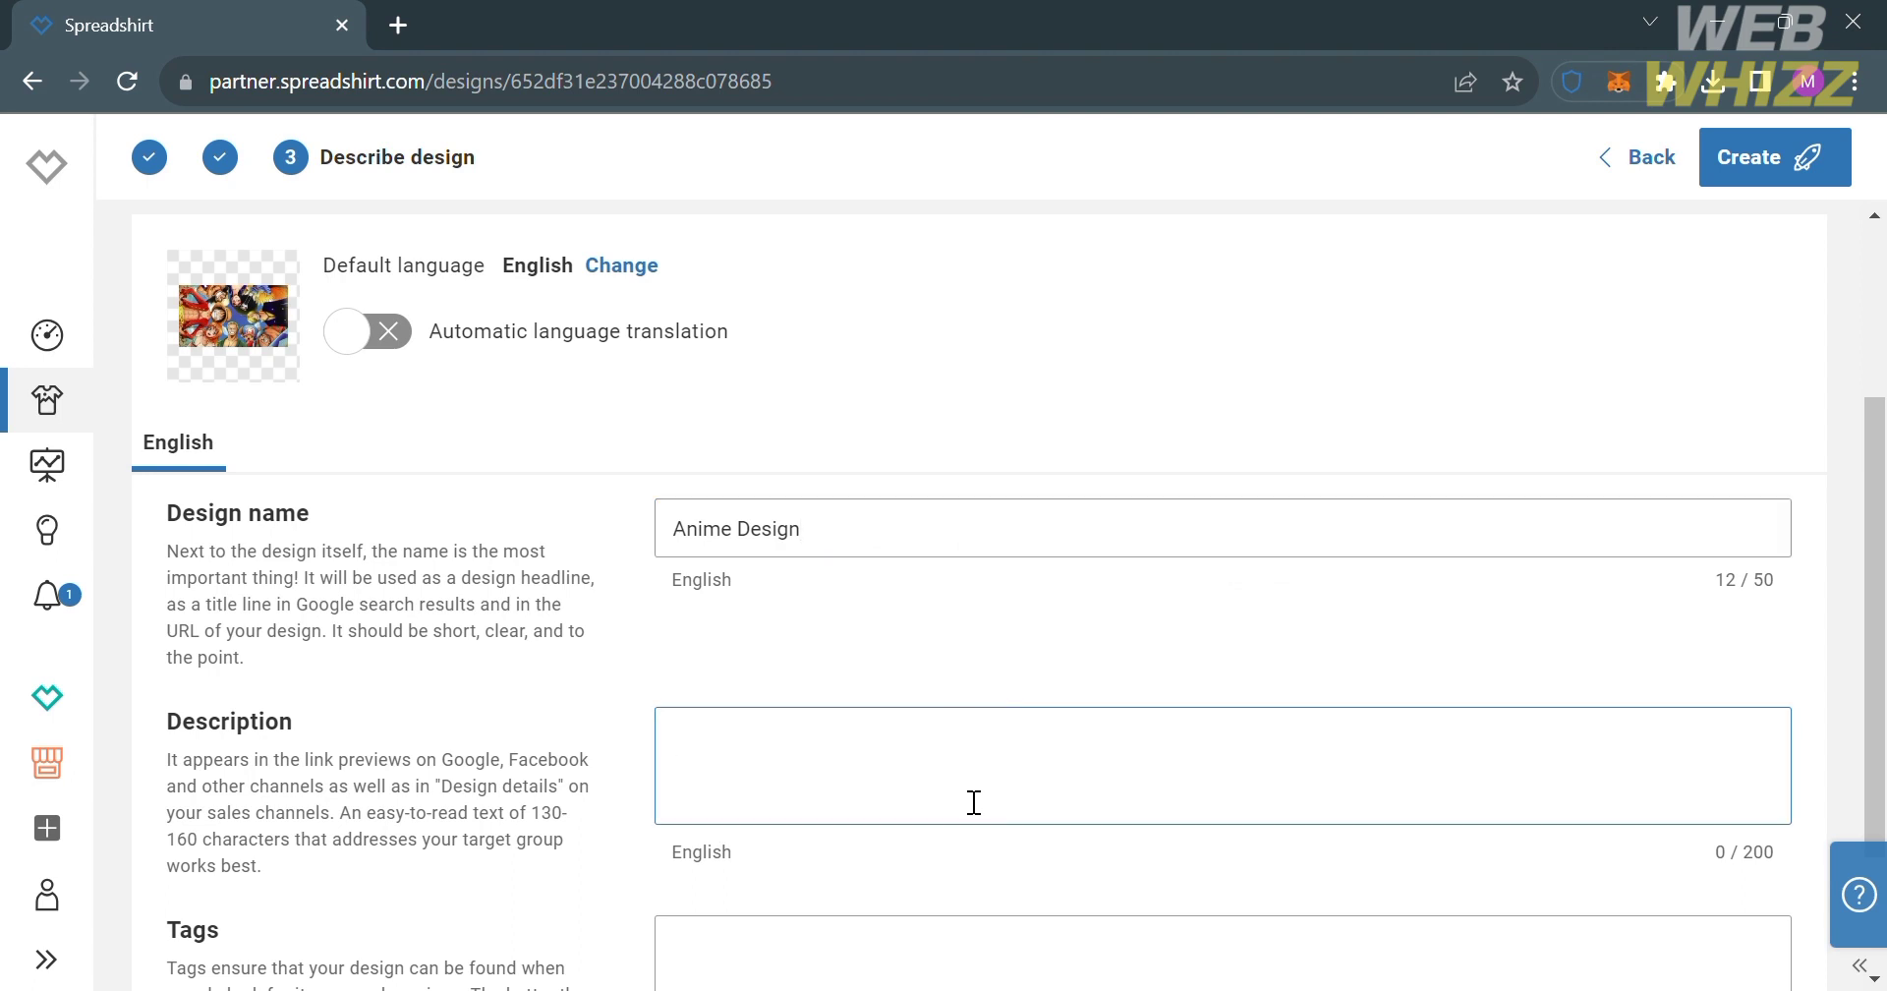
pyautogui.write('Sample Description')
# - Tag the design with Anime, comic, funny and design
pyautogui.scroll(-2, 701, 742)
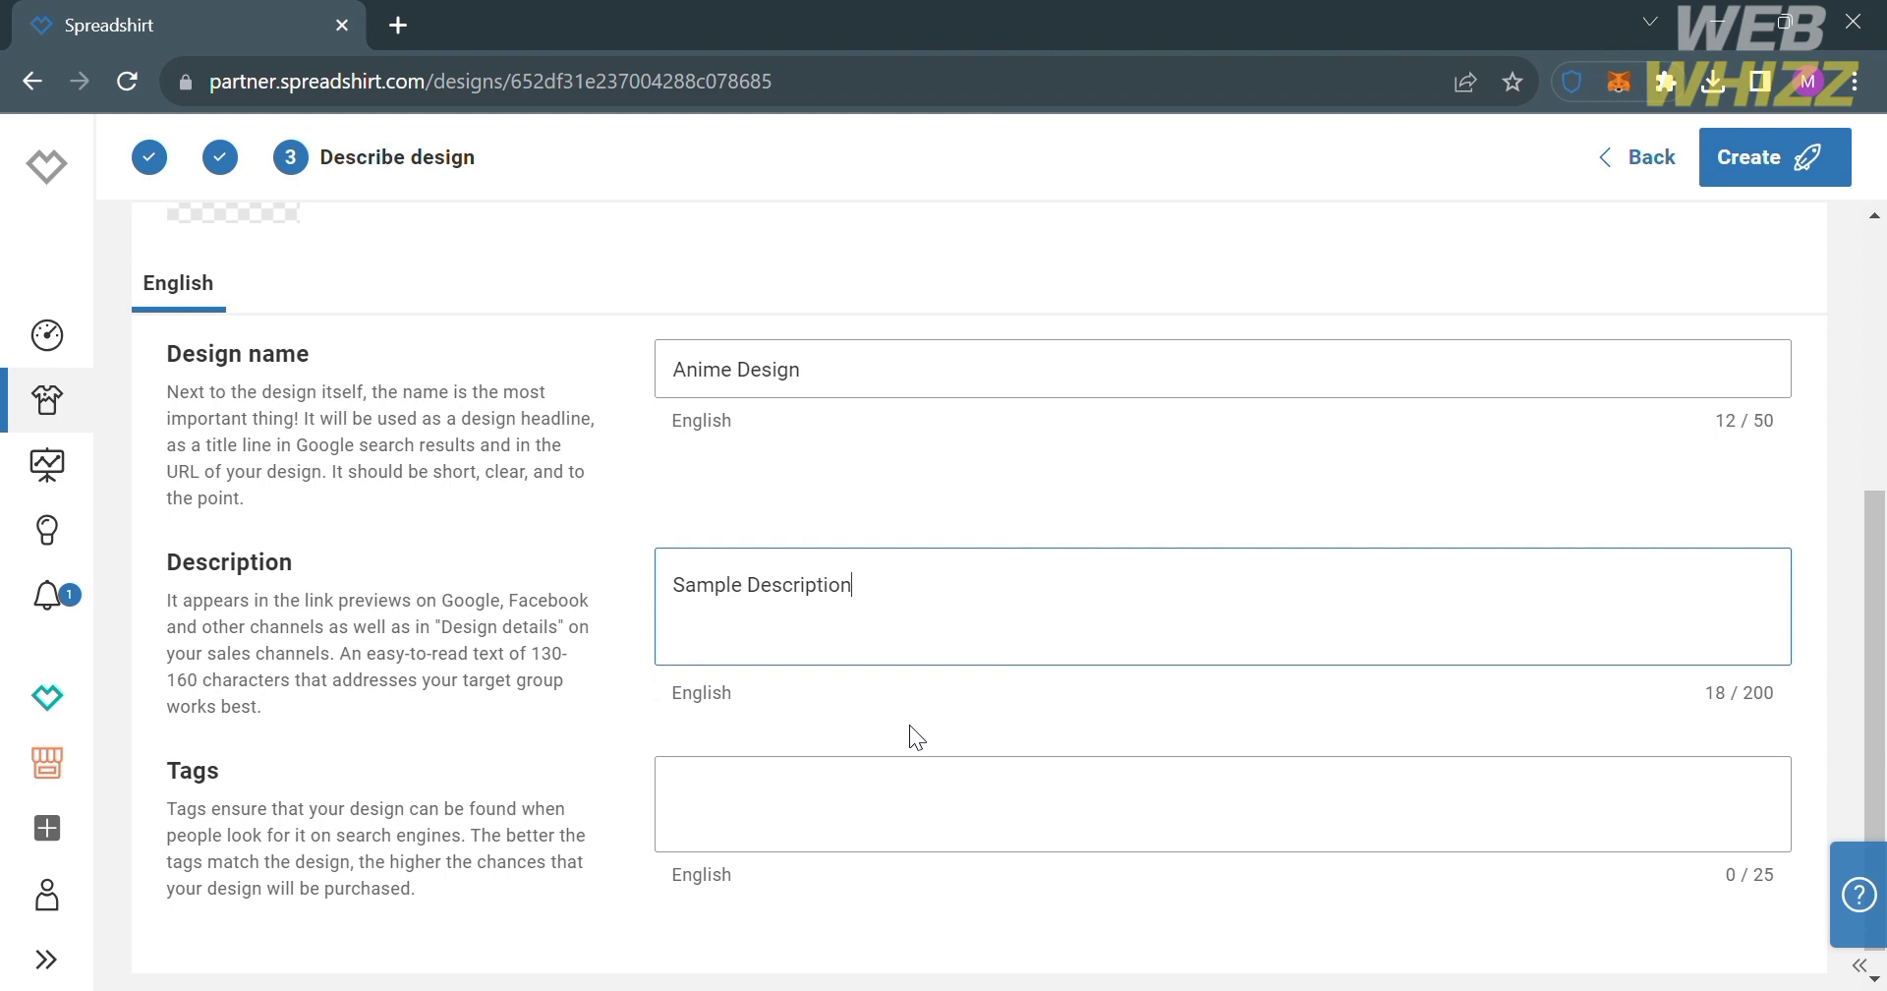
pyautogui.click(858, 826)
pyautogui.write('Anime')
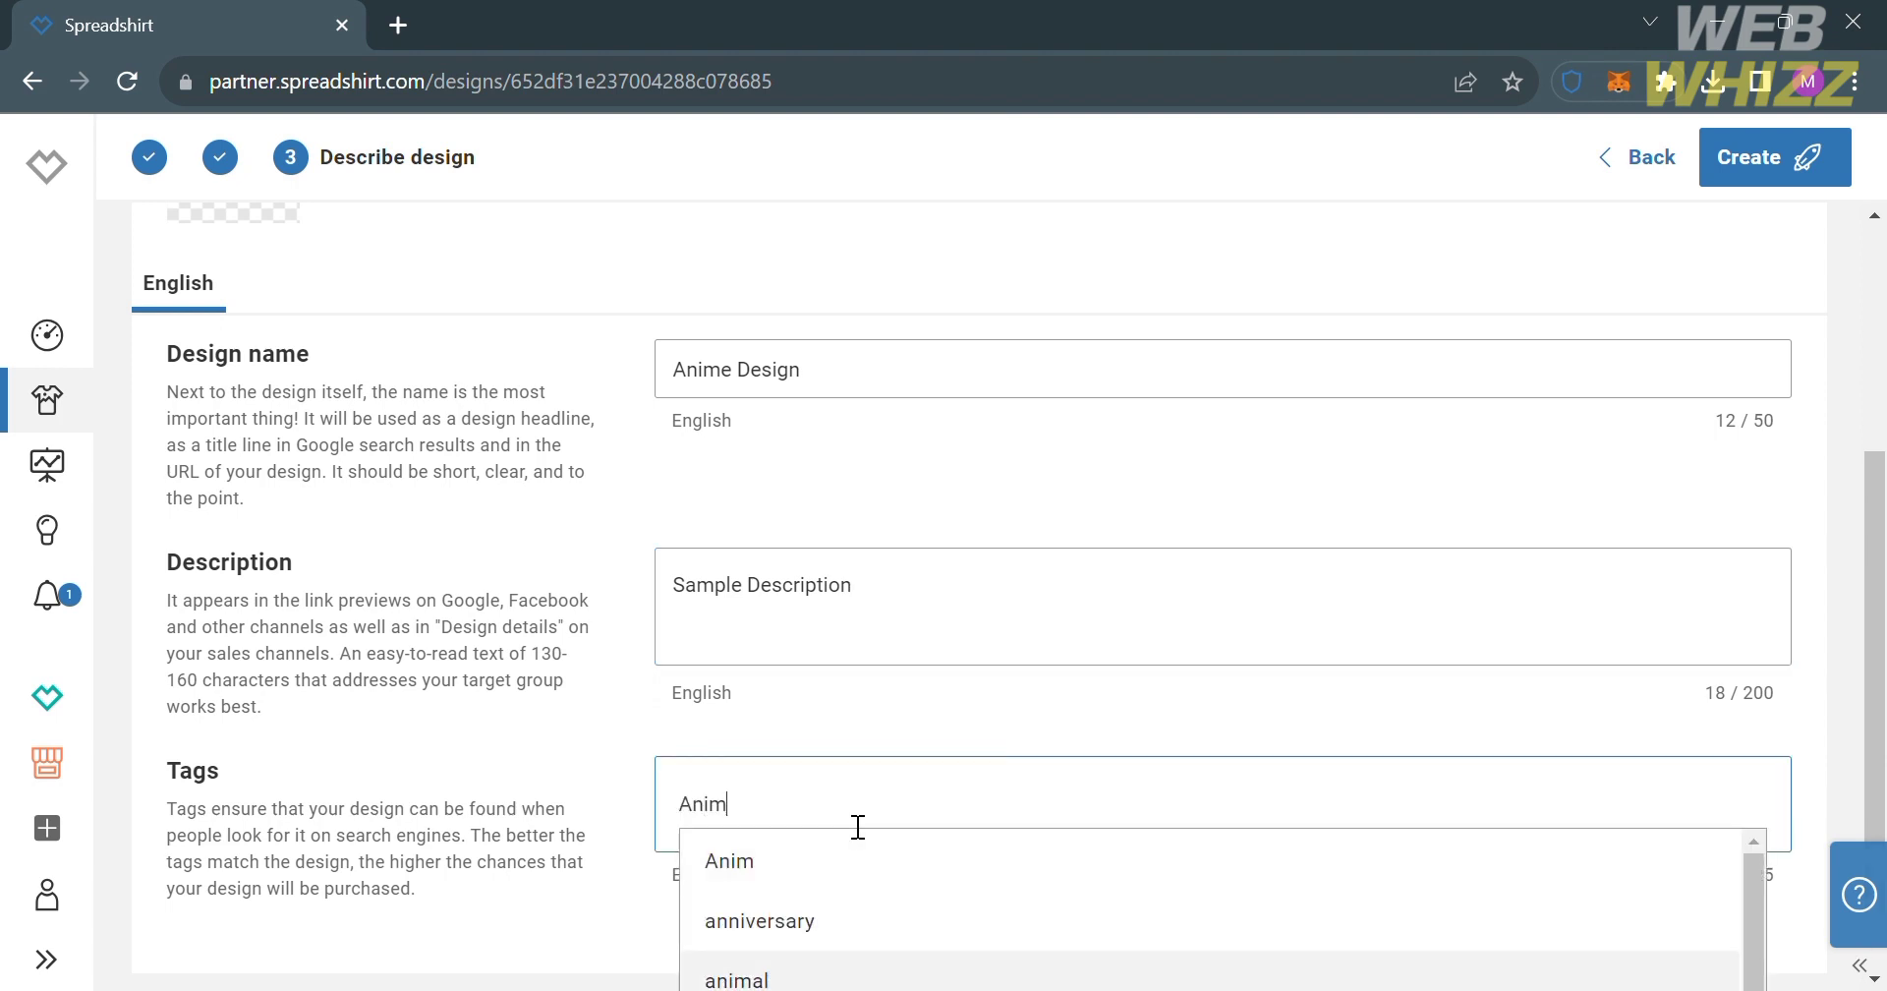
pyautogui.click(838, 867)
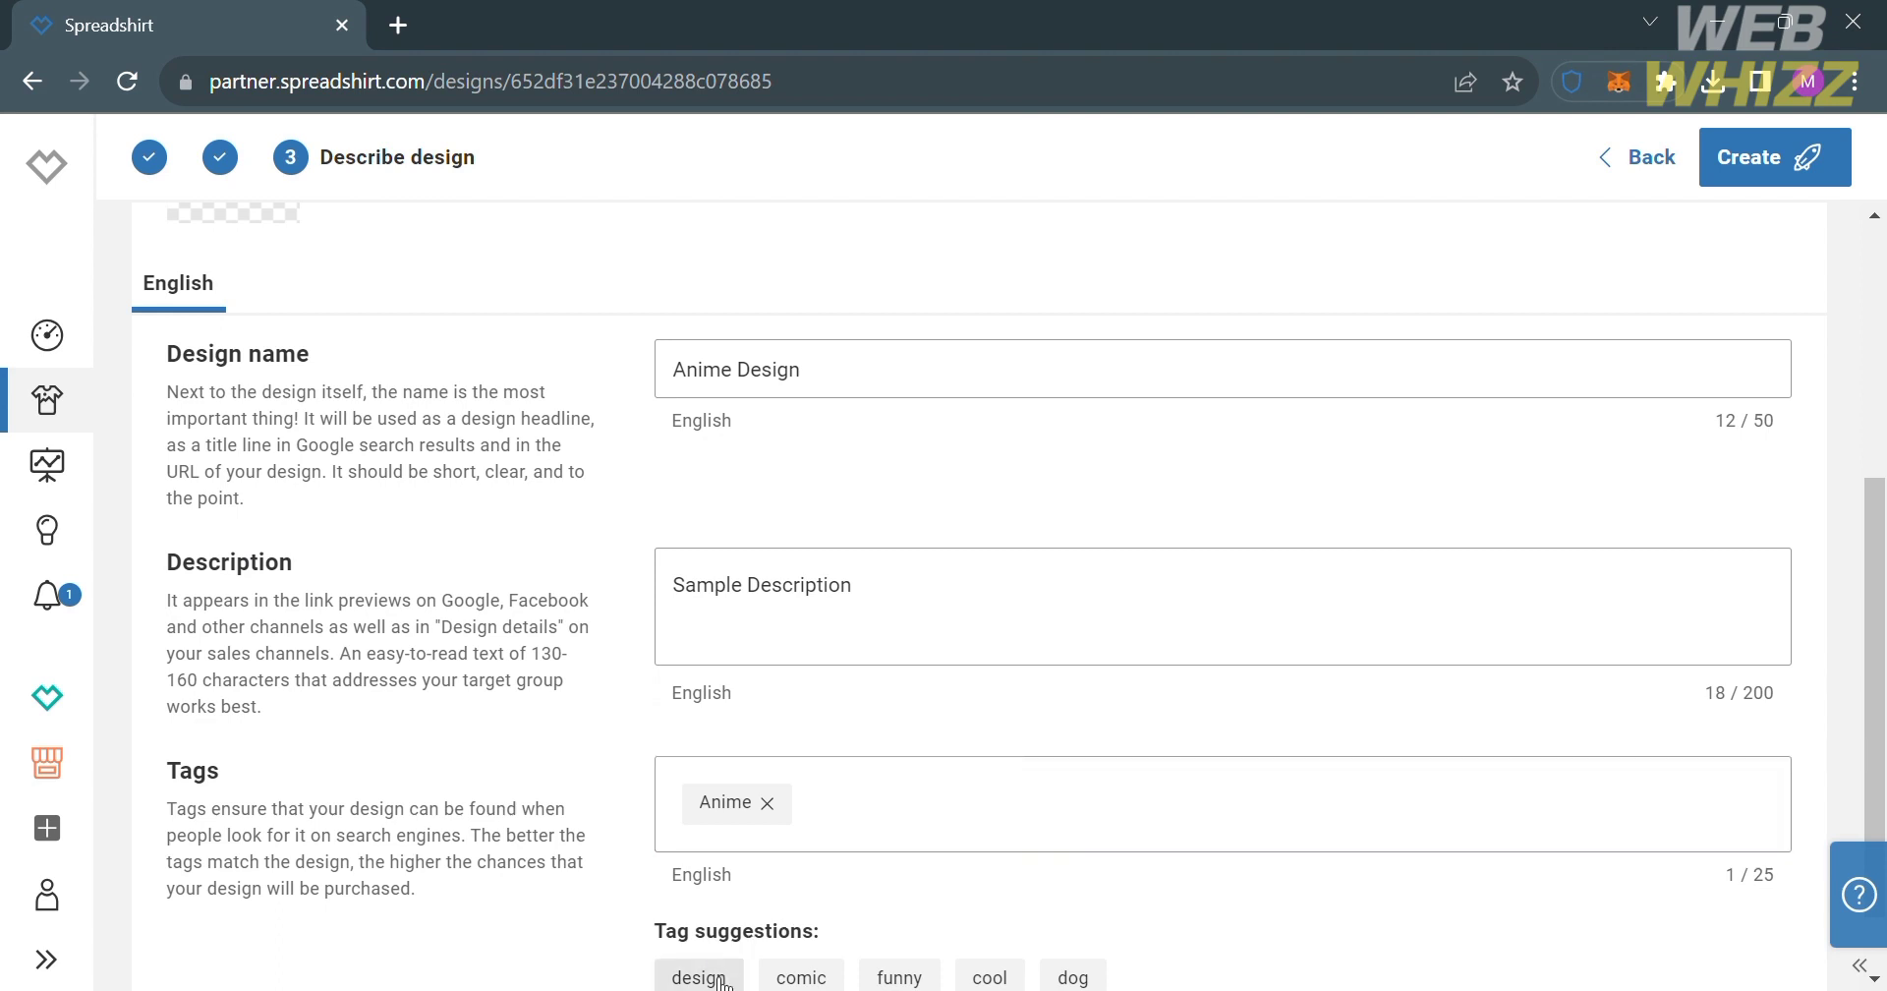
pyautogui.click(801, 978)
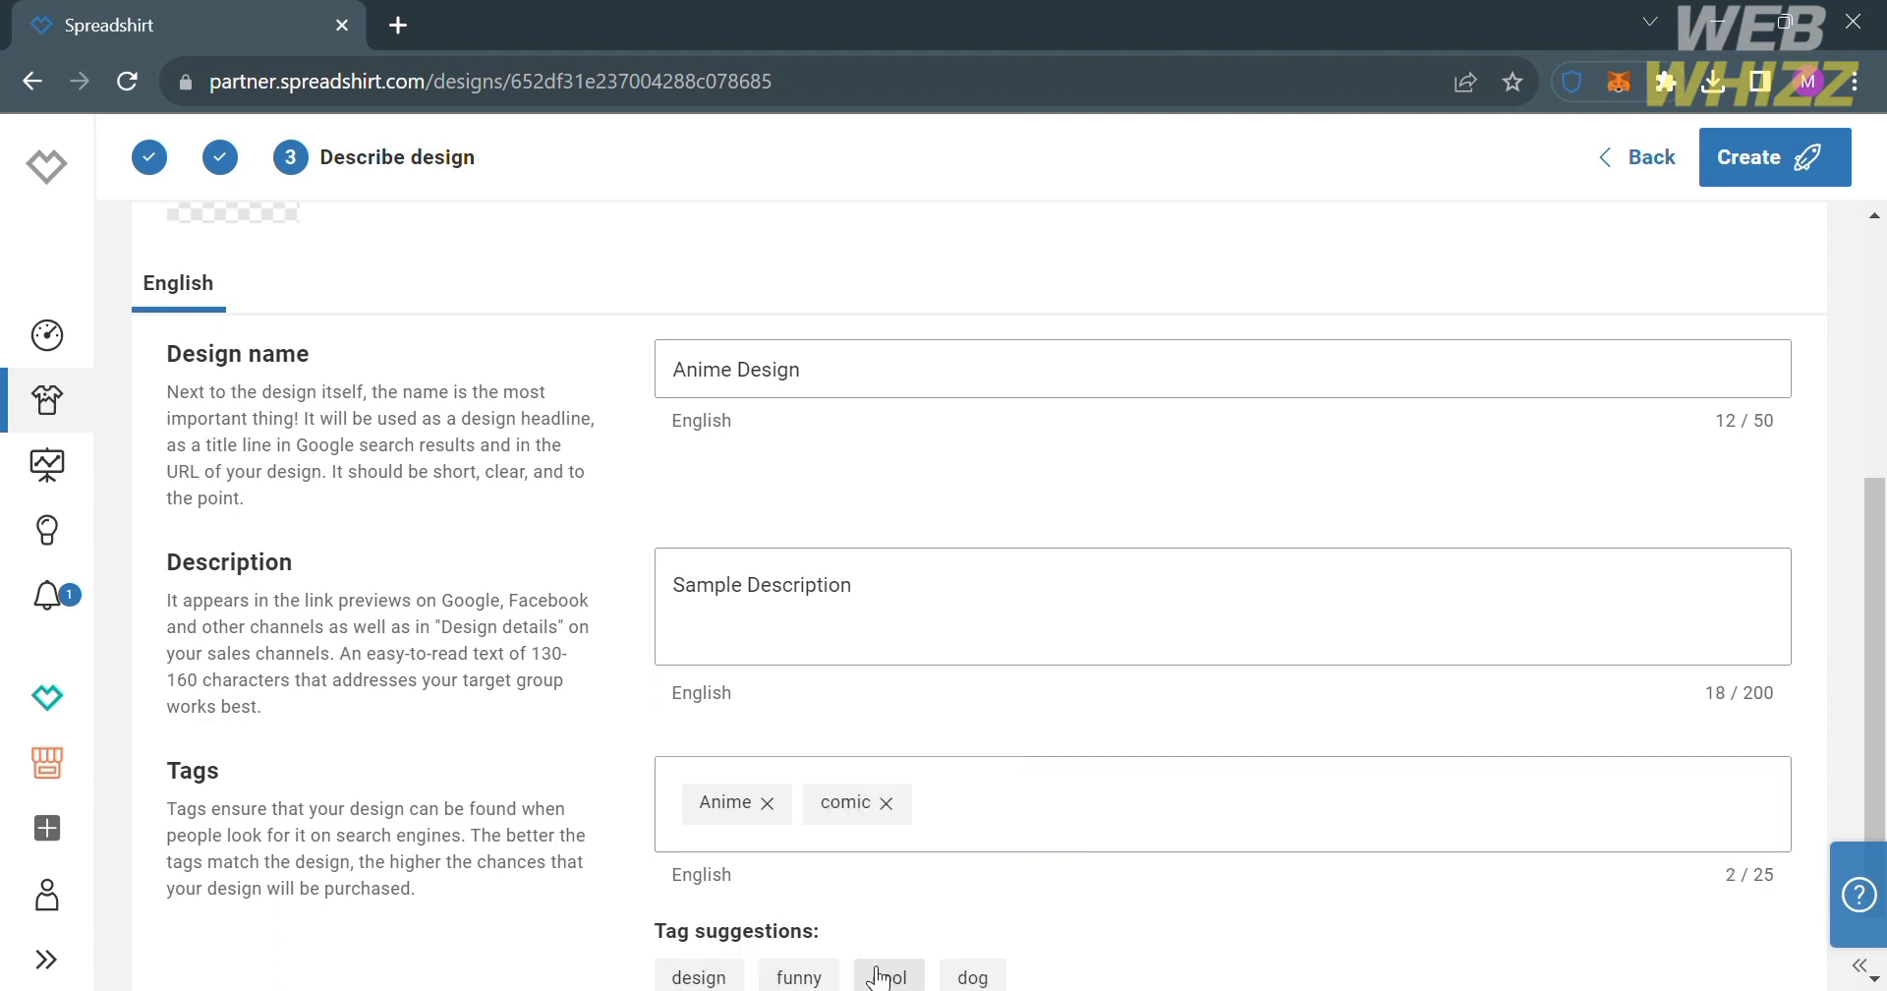
pyautogui.click(801, 976)
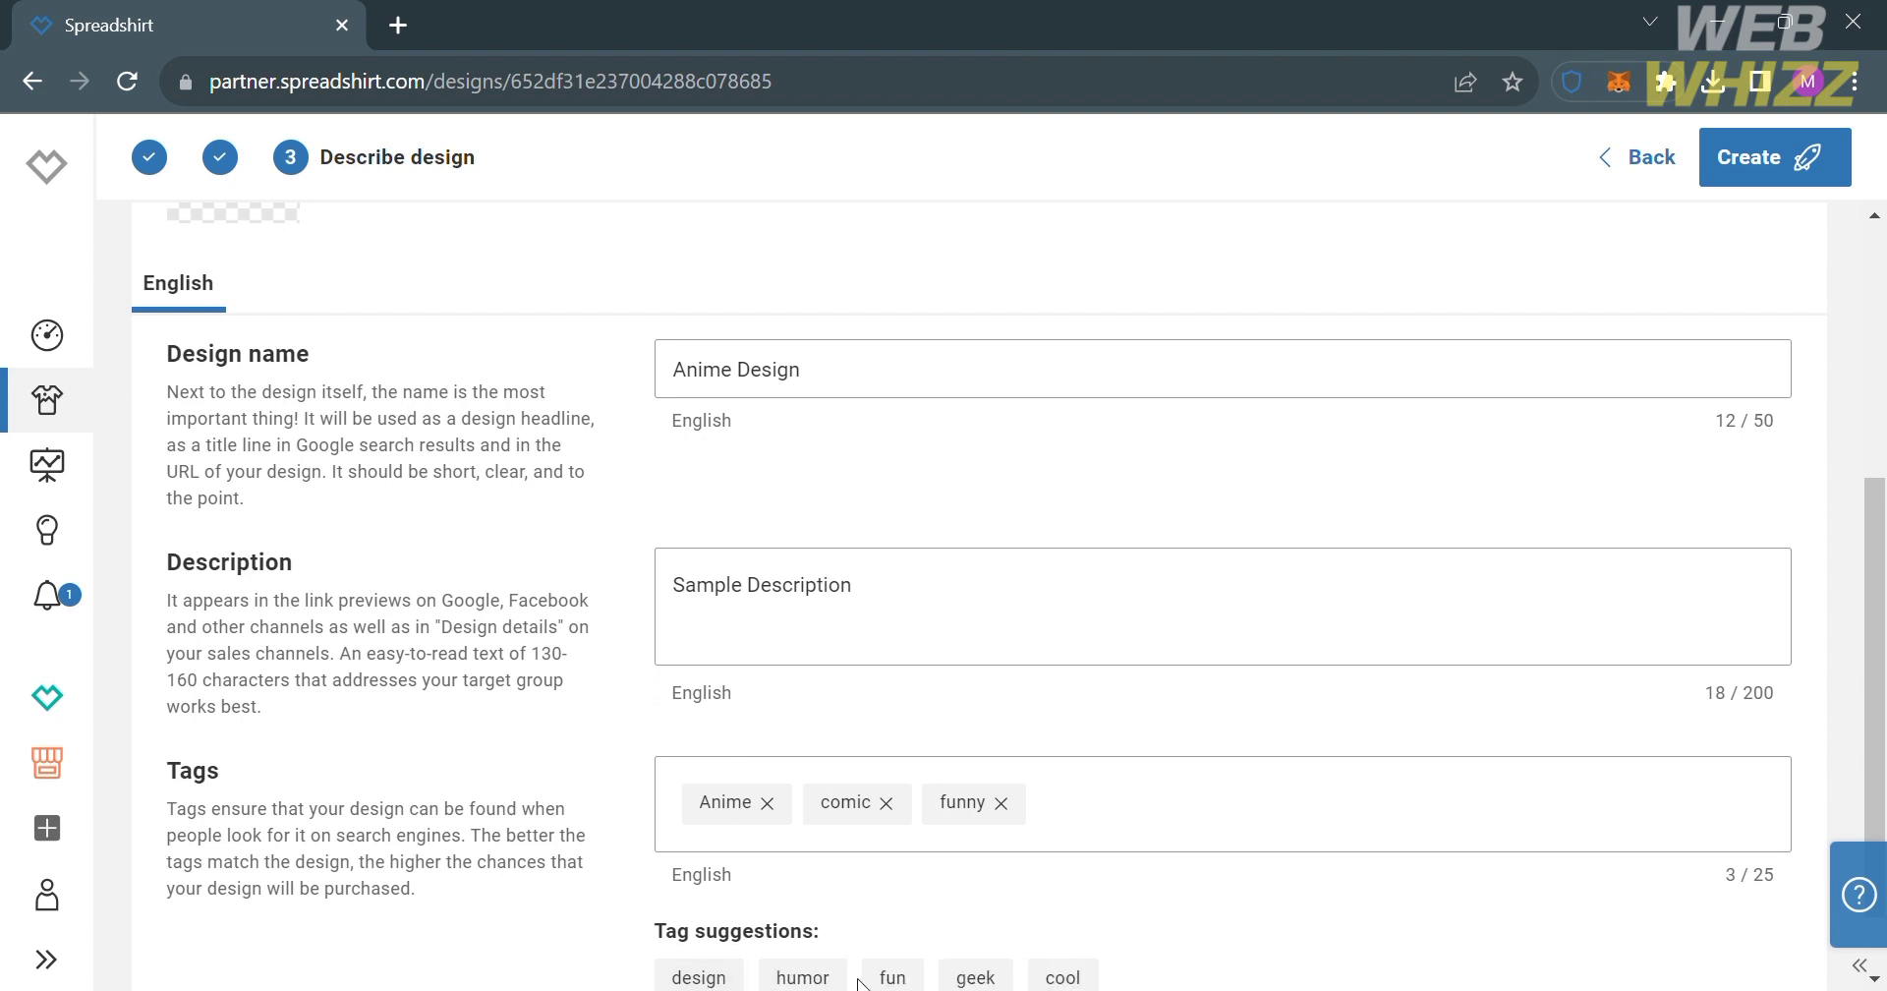
pyautogui.click(706, 977)
# - Review the filled-in details and create the Anime Design products
pyautogui.click(1236, 846)
pyautogui.scroll(-1, 1236, 846)
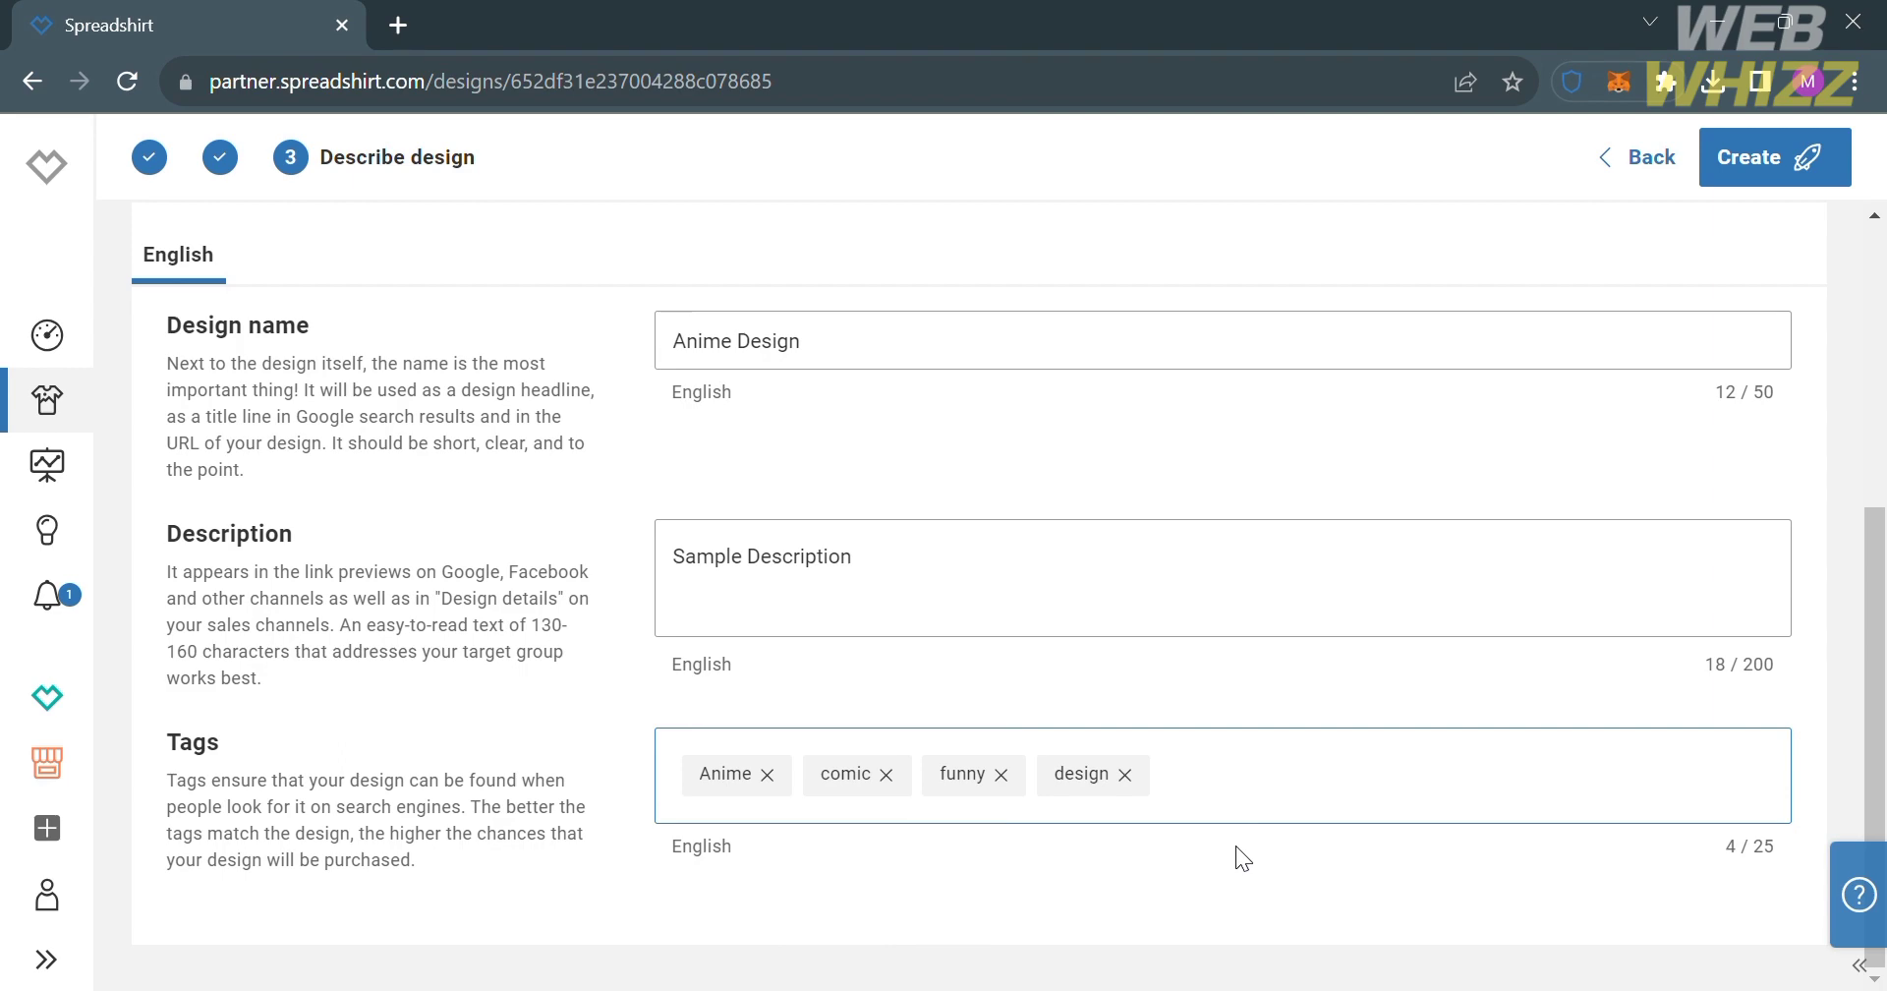
pyautogui.scroll(5, 1235, 848)
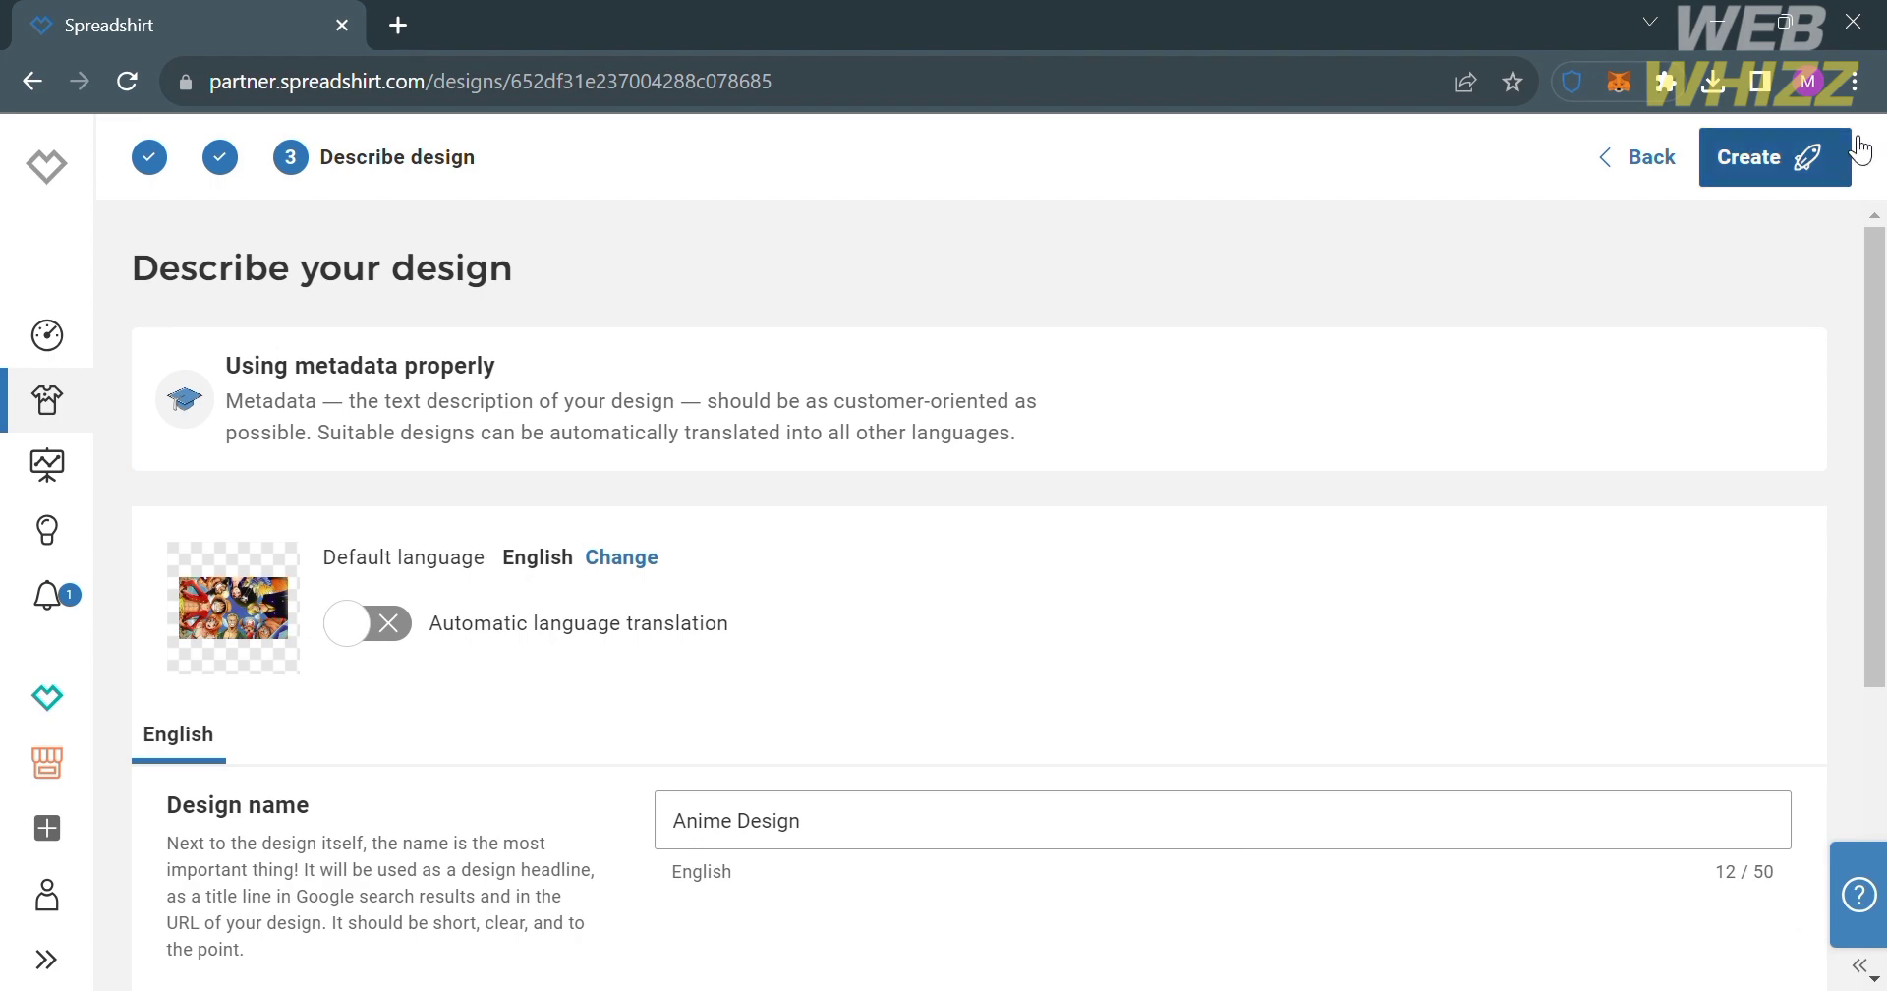
pyautogui.click(1818, 156)
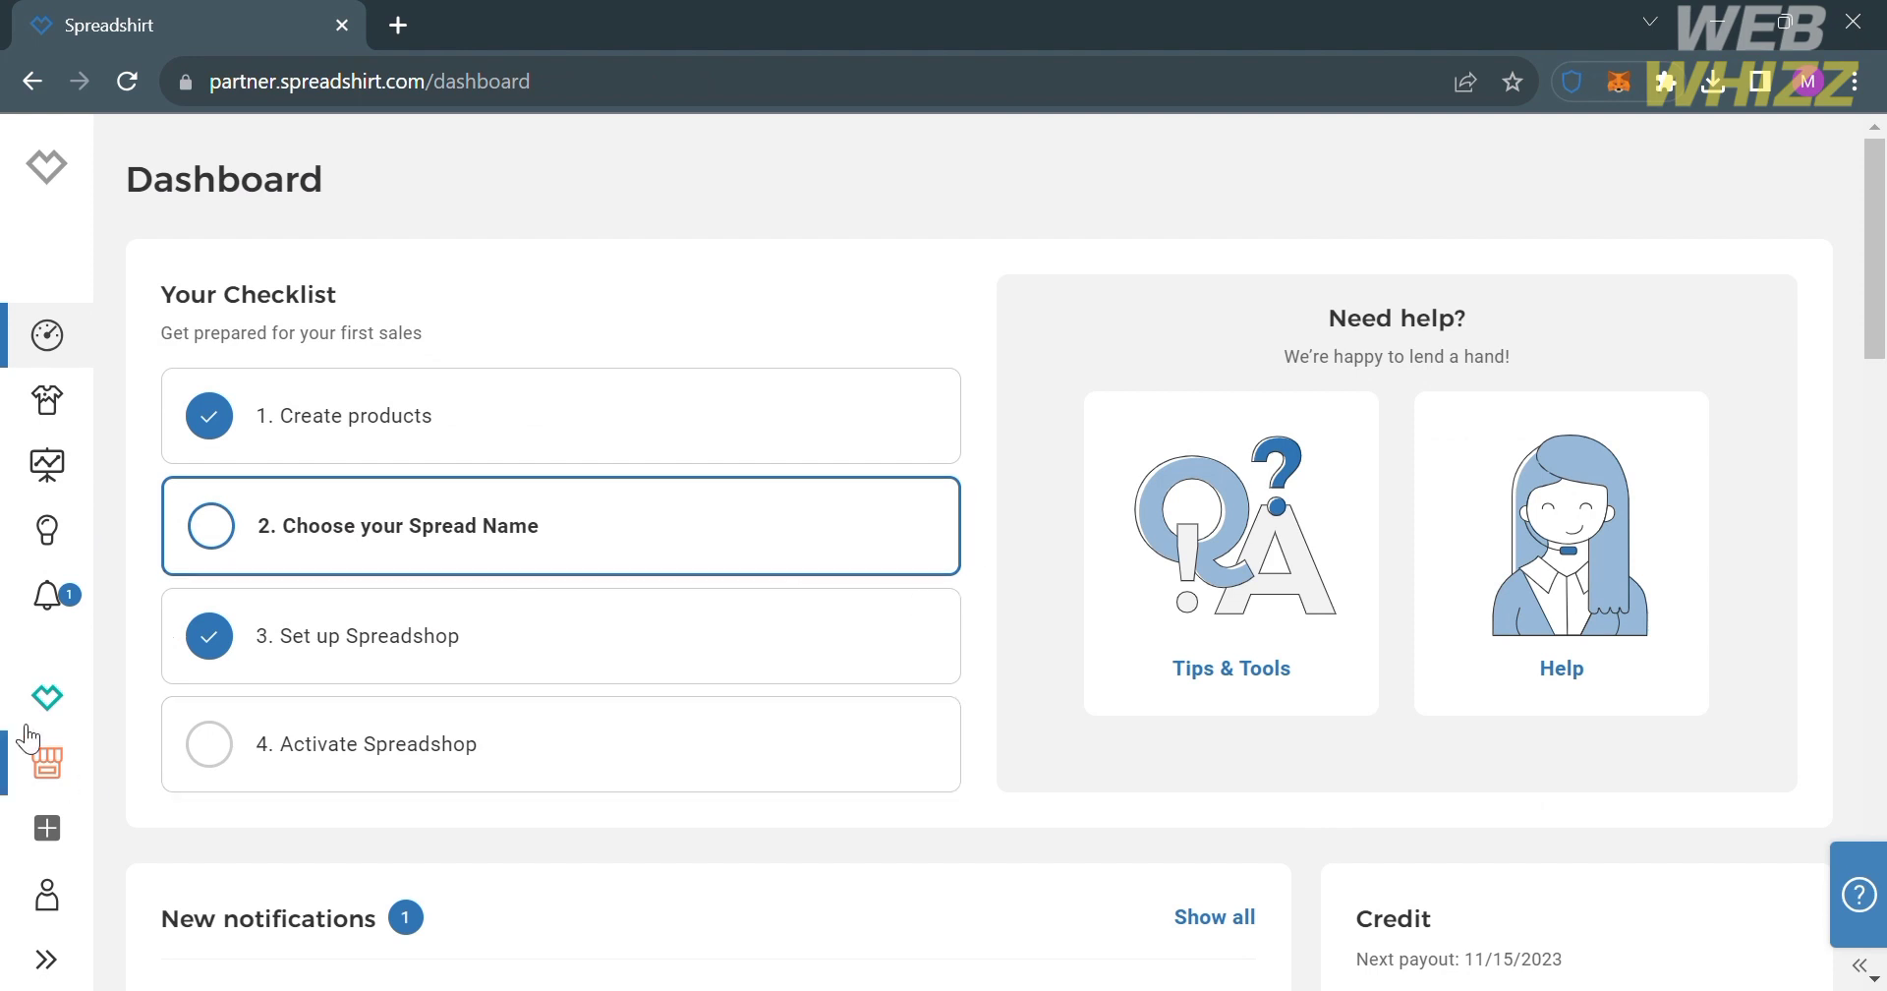
# - Go to the Spreadshop's Shop Settings page with its shop preview
pyautogui.click(29, 763)
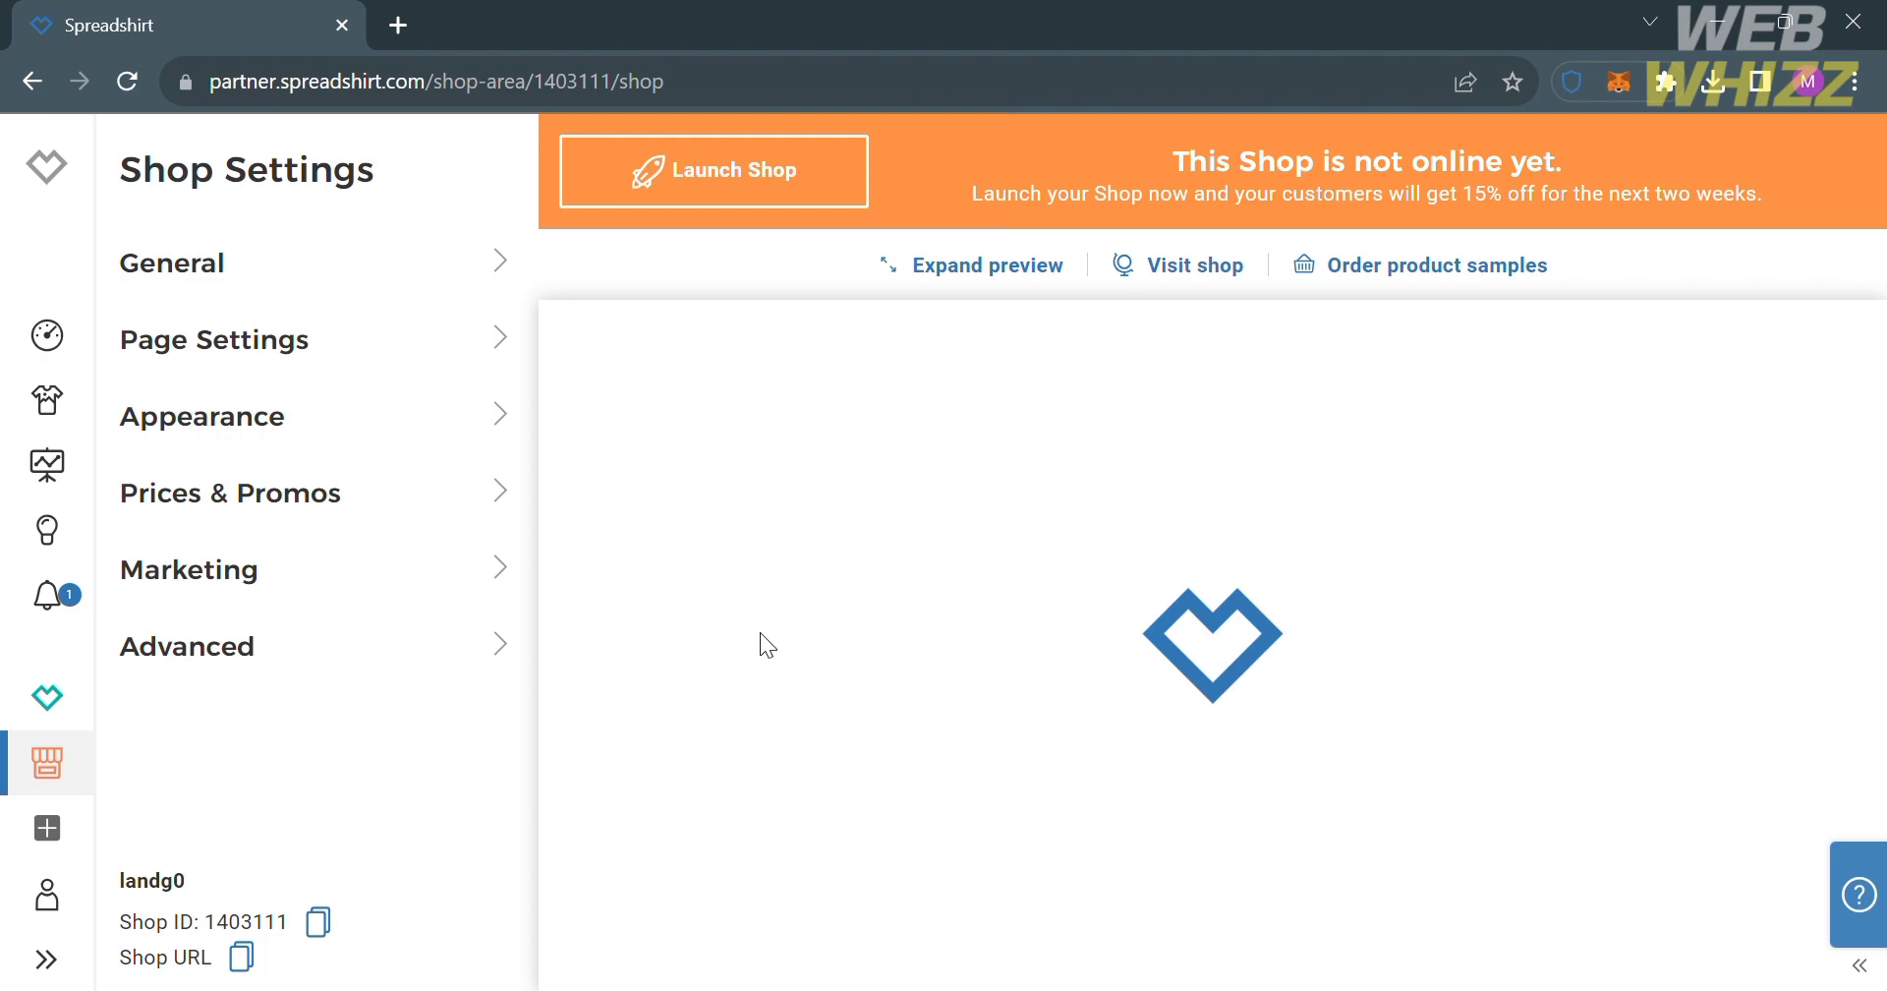
pyautogui.scroll(-5, 864, 822)
pyautogui.scroll(-3, 870, 821)
pyautogui.scroll(4, 870, 822)
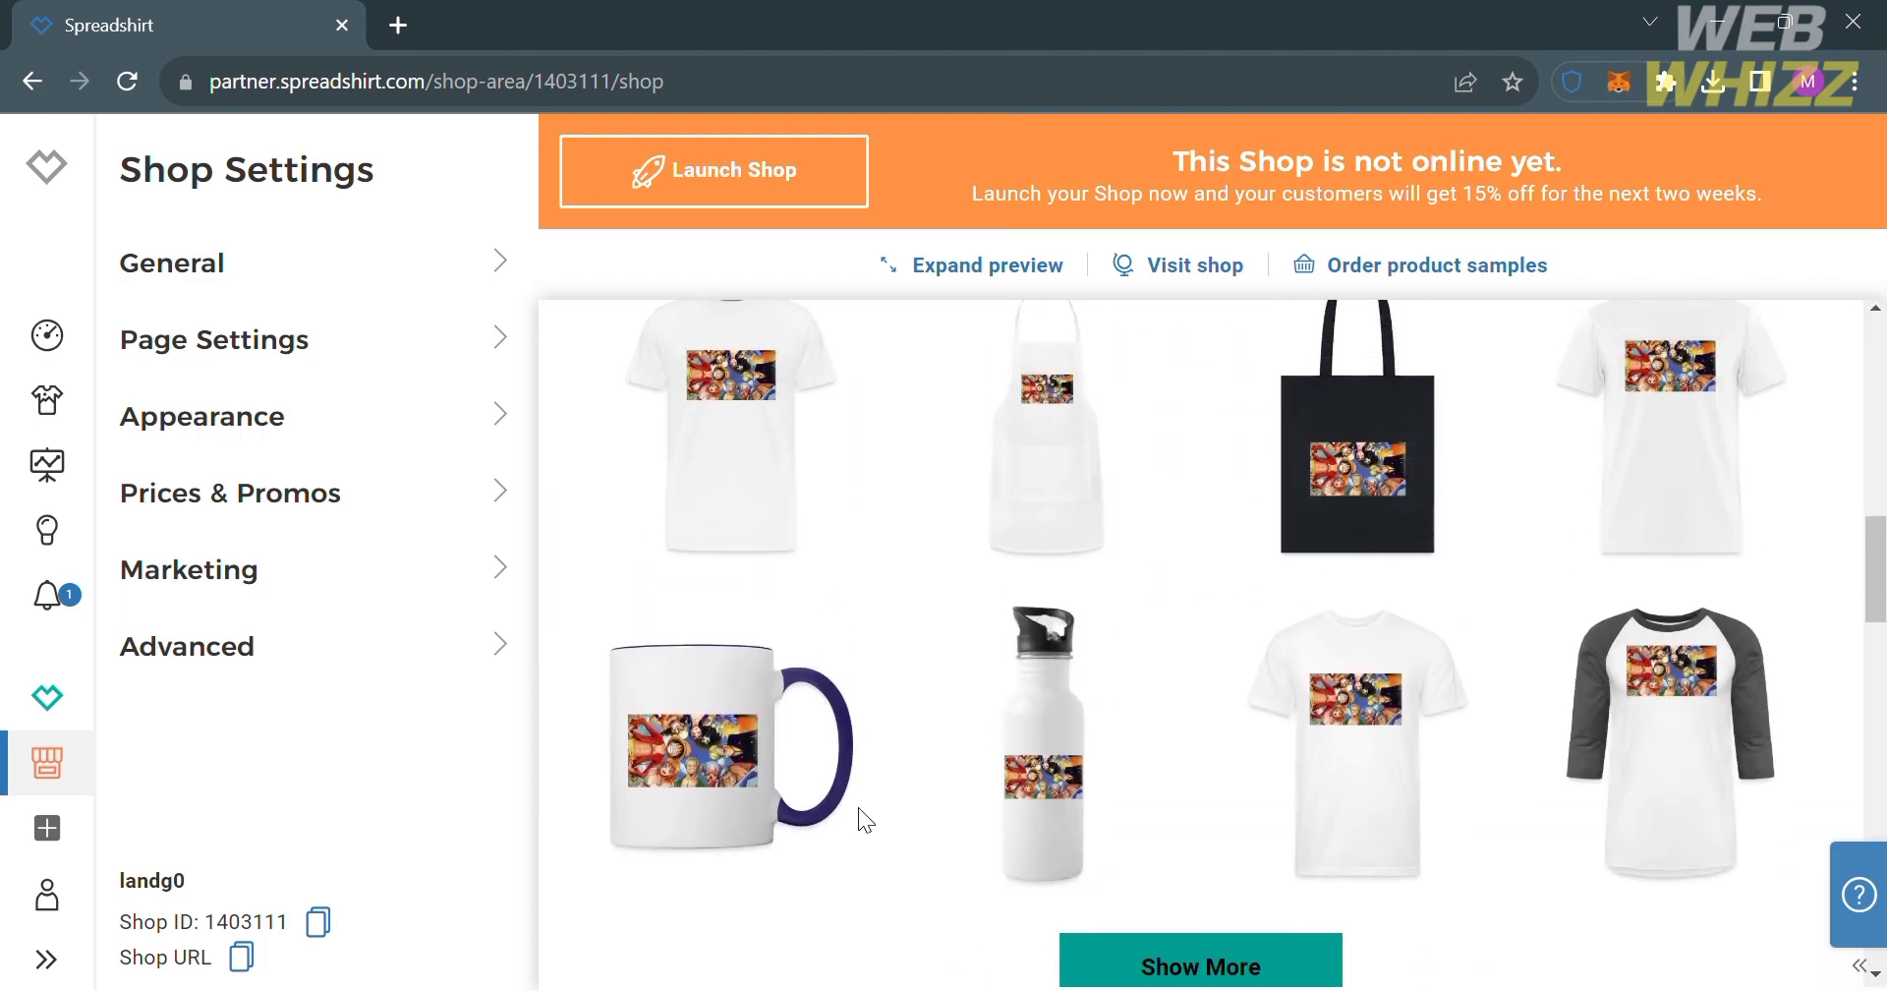
pyautogui.scroll(-2, 870, 822)
pyautogui.scroll(-3, 870, 822)
pyautogui.scroll(6, 870, 822)
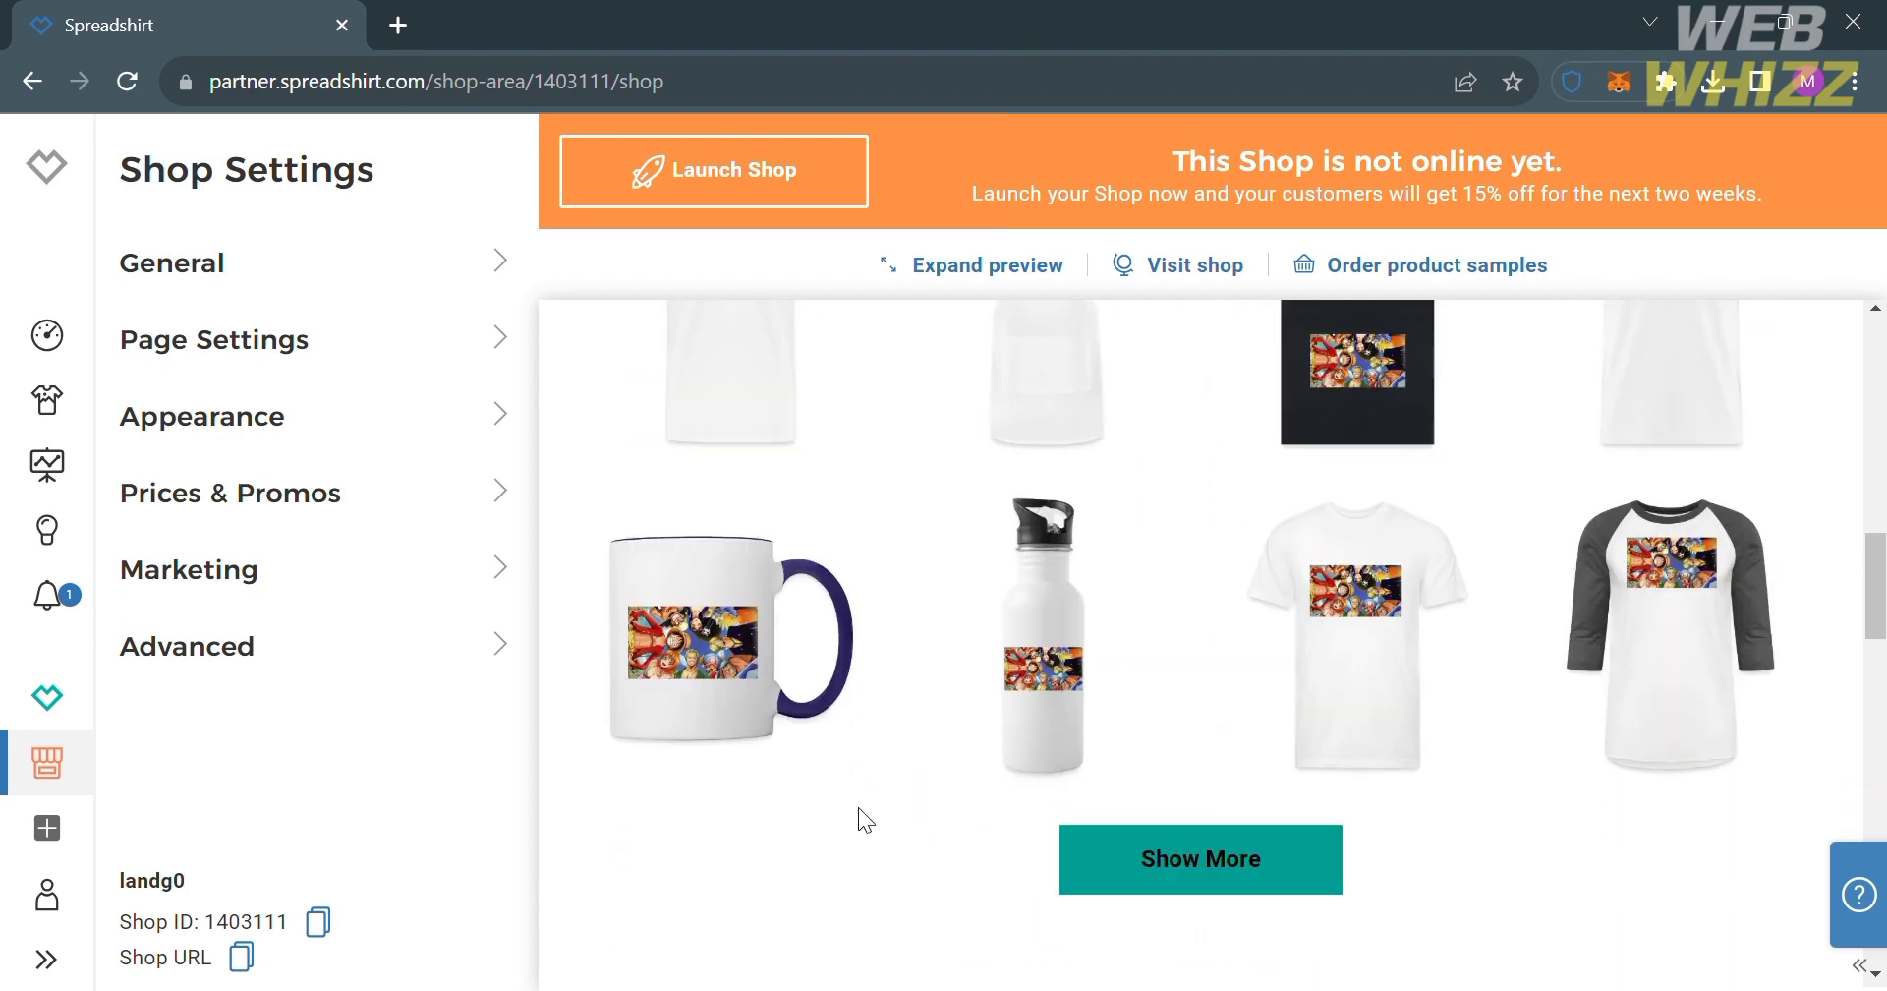
pyautogui.scroll(-6, 870, 822)
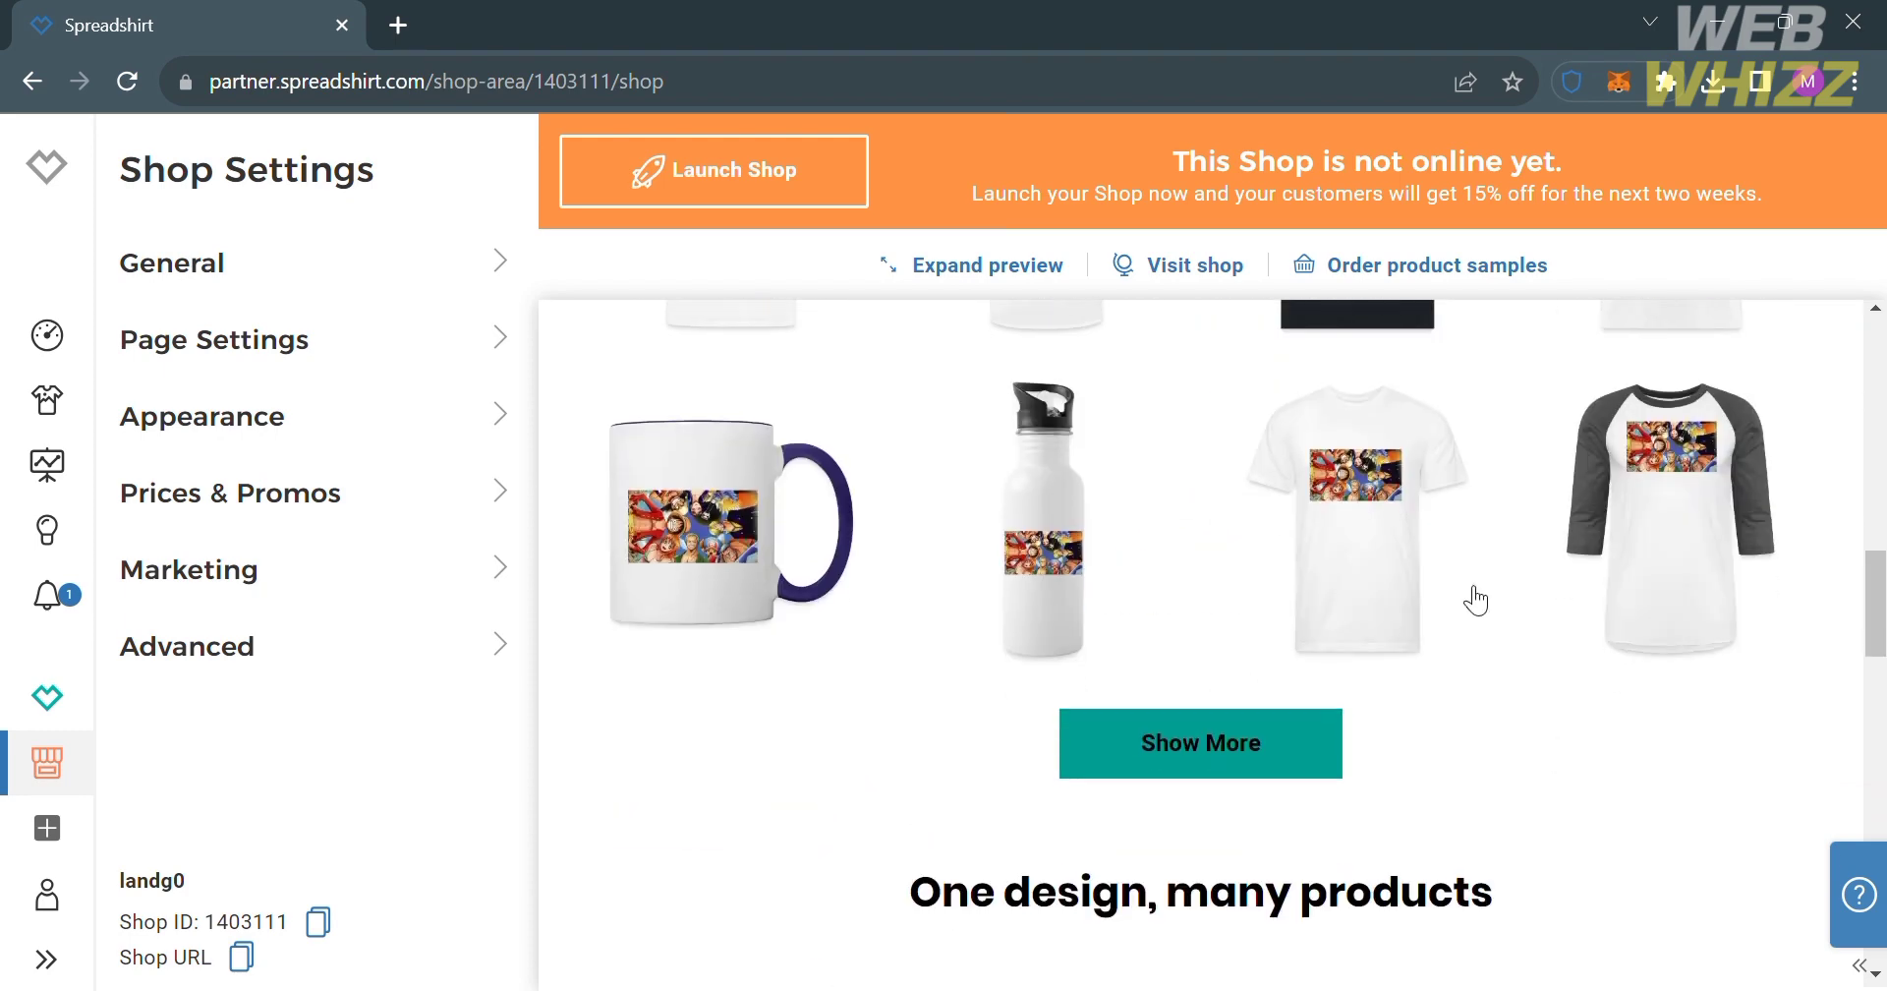
pyautogui.scroll(7, 1067, 455)
pyautogui.scroll(-10, 1058, 459)
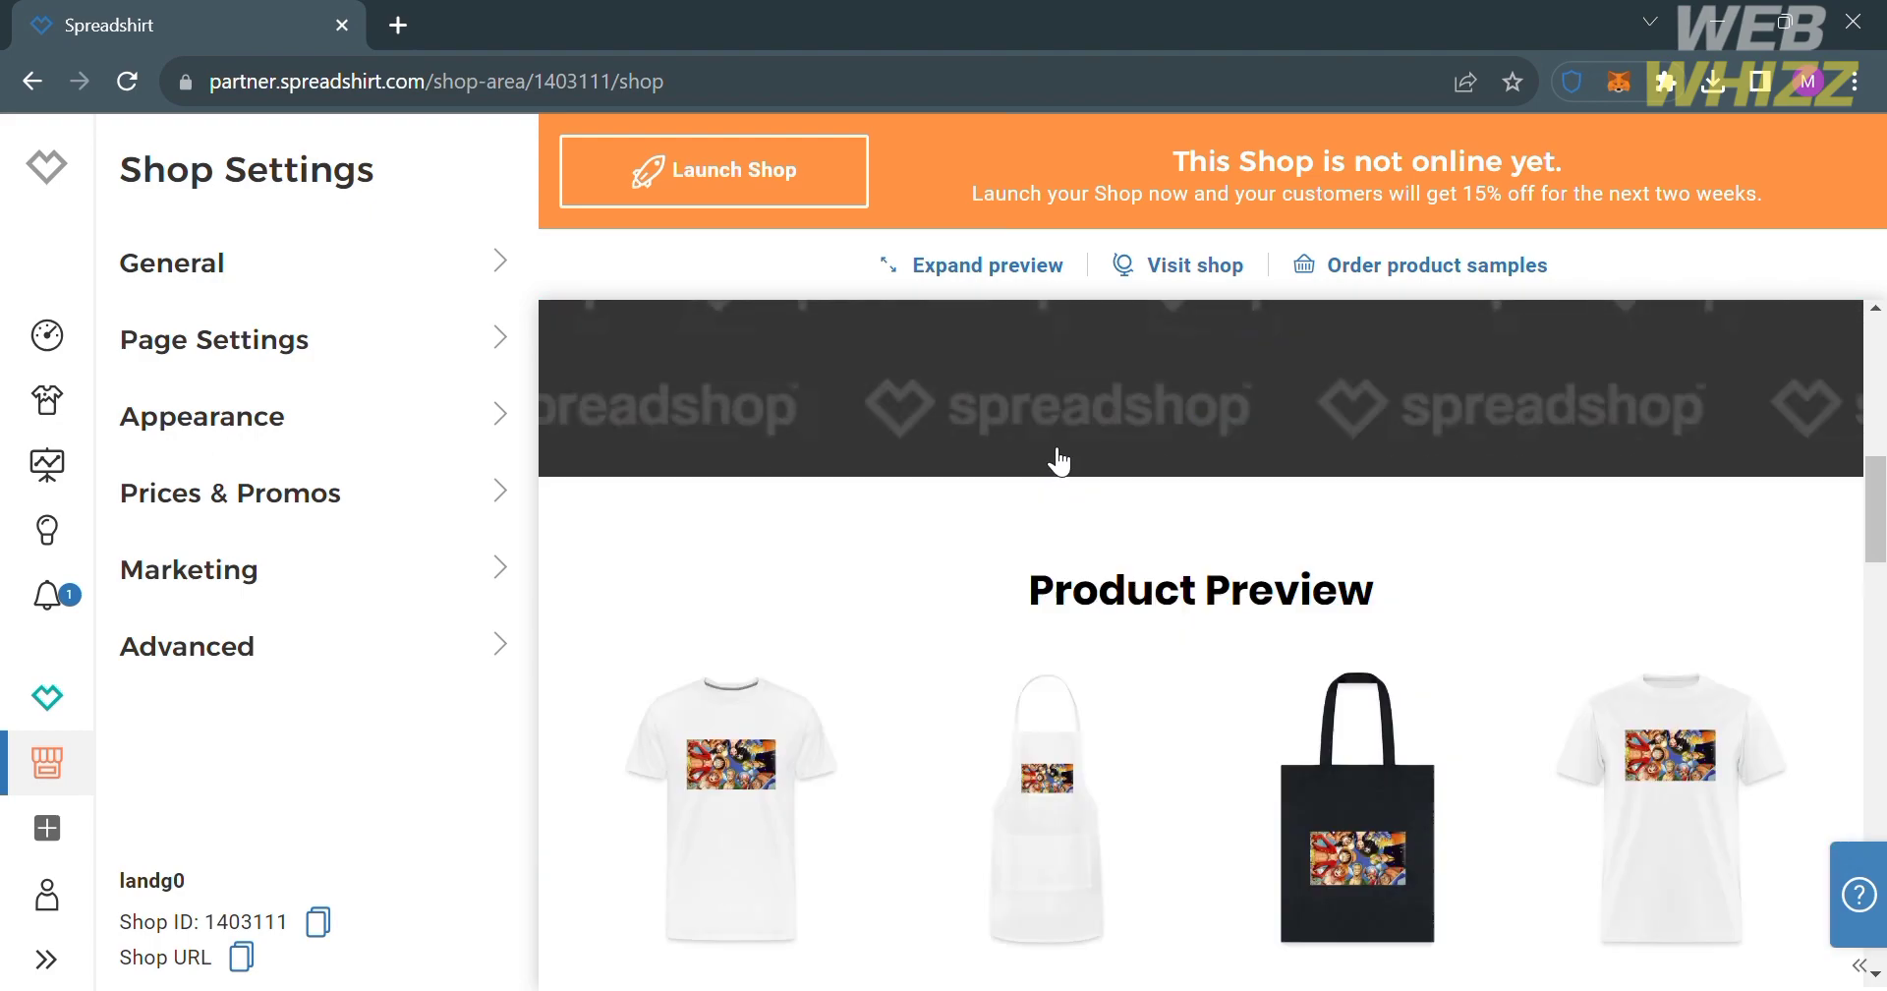